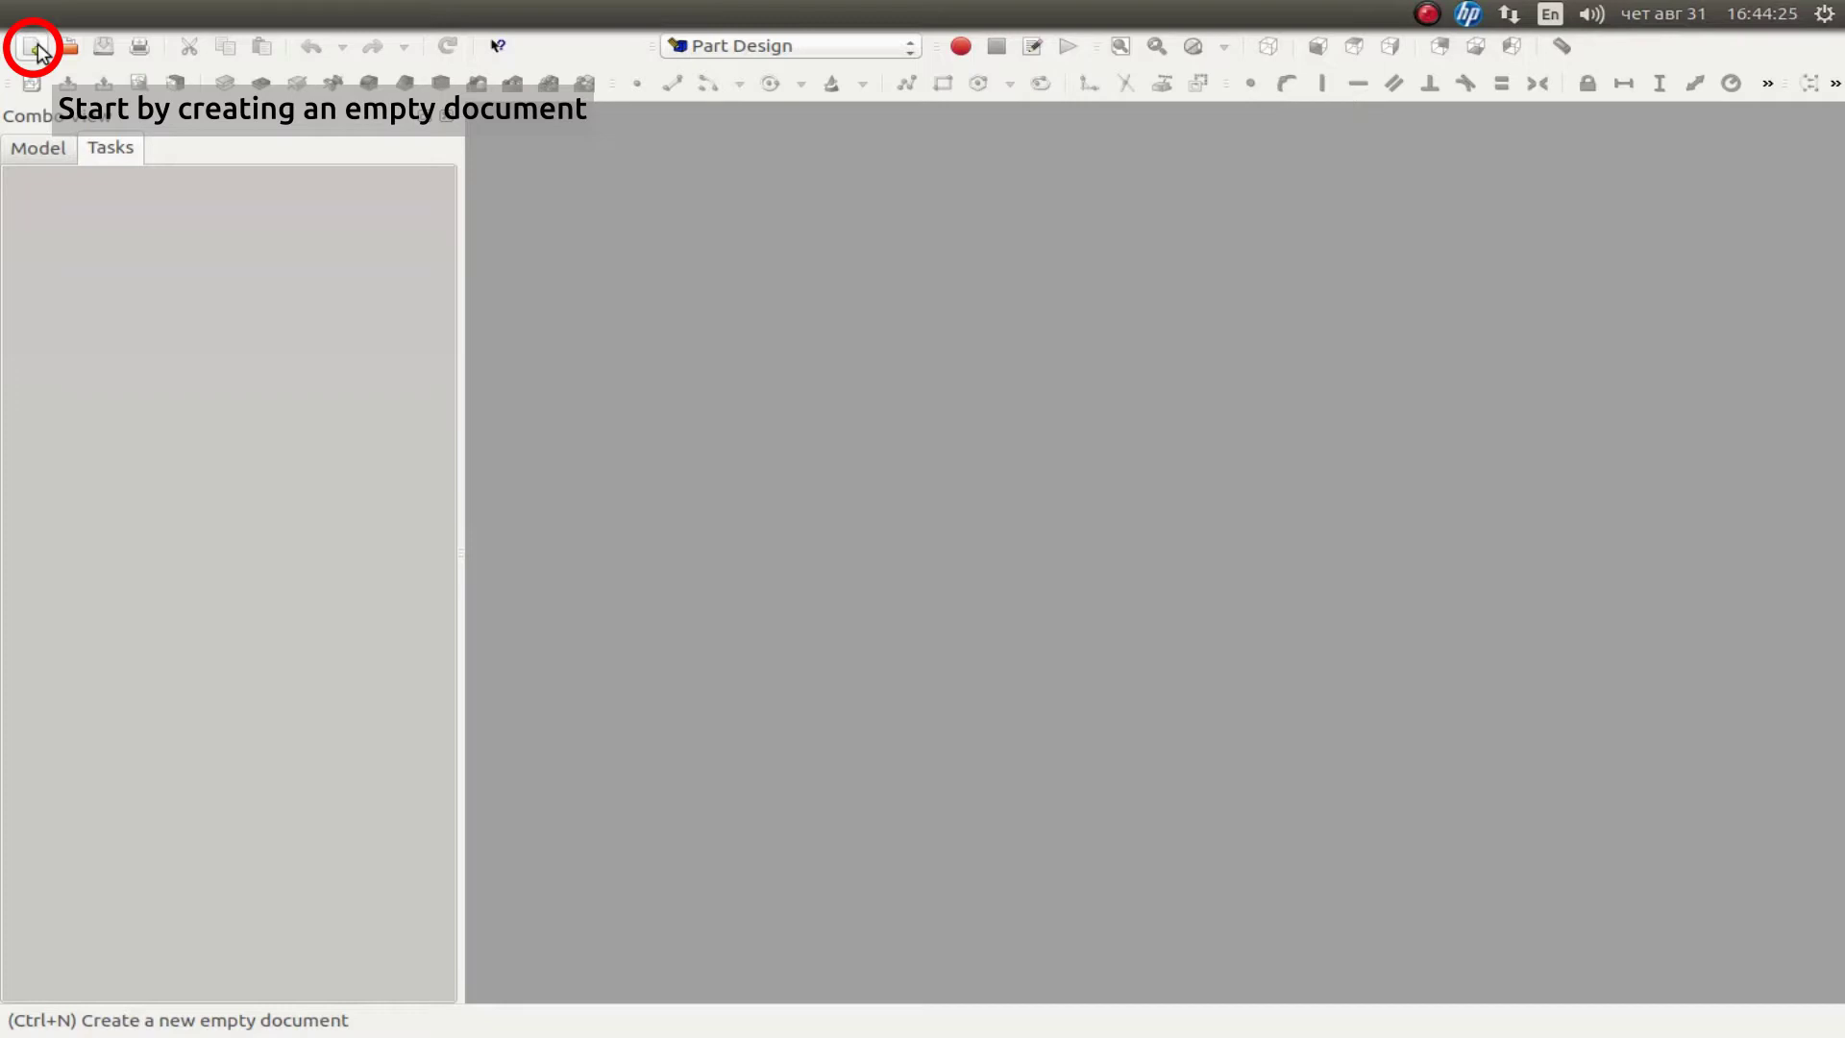
- Create a new document and start an empty sketch on the XZ-Plane
{"action": "left_click", "coordinate": [35, 46]}
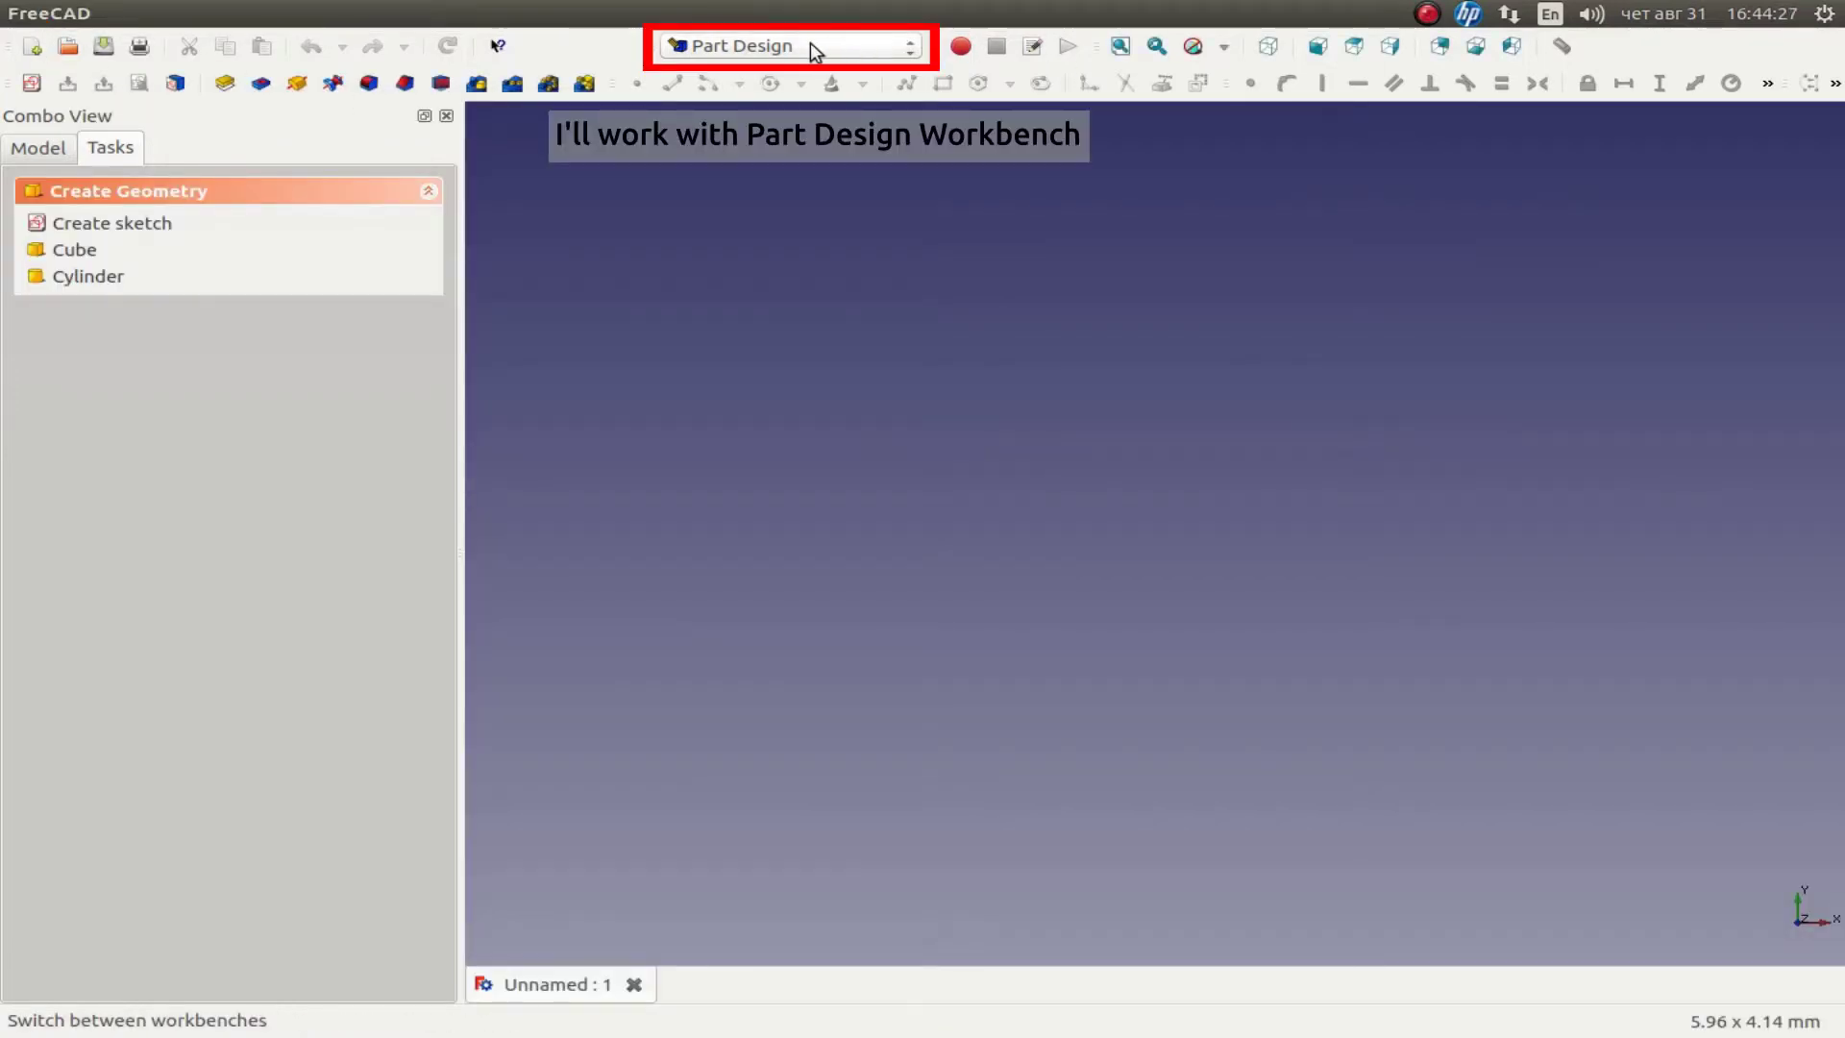
{"action": "left_click", "coordinate": [34, 84]}
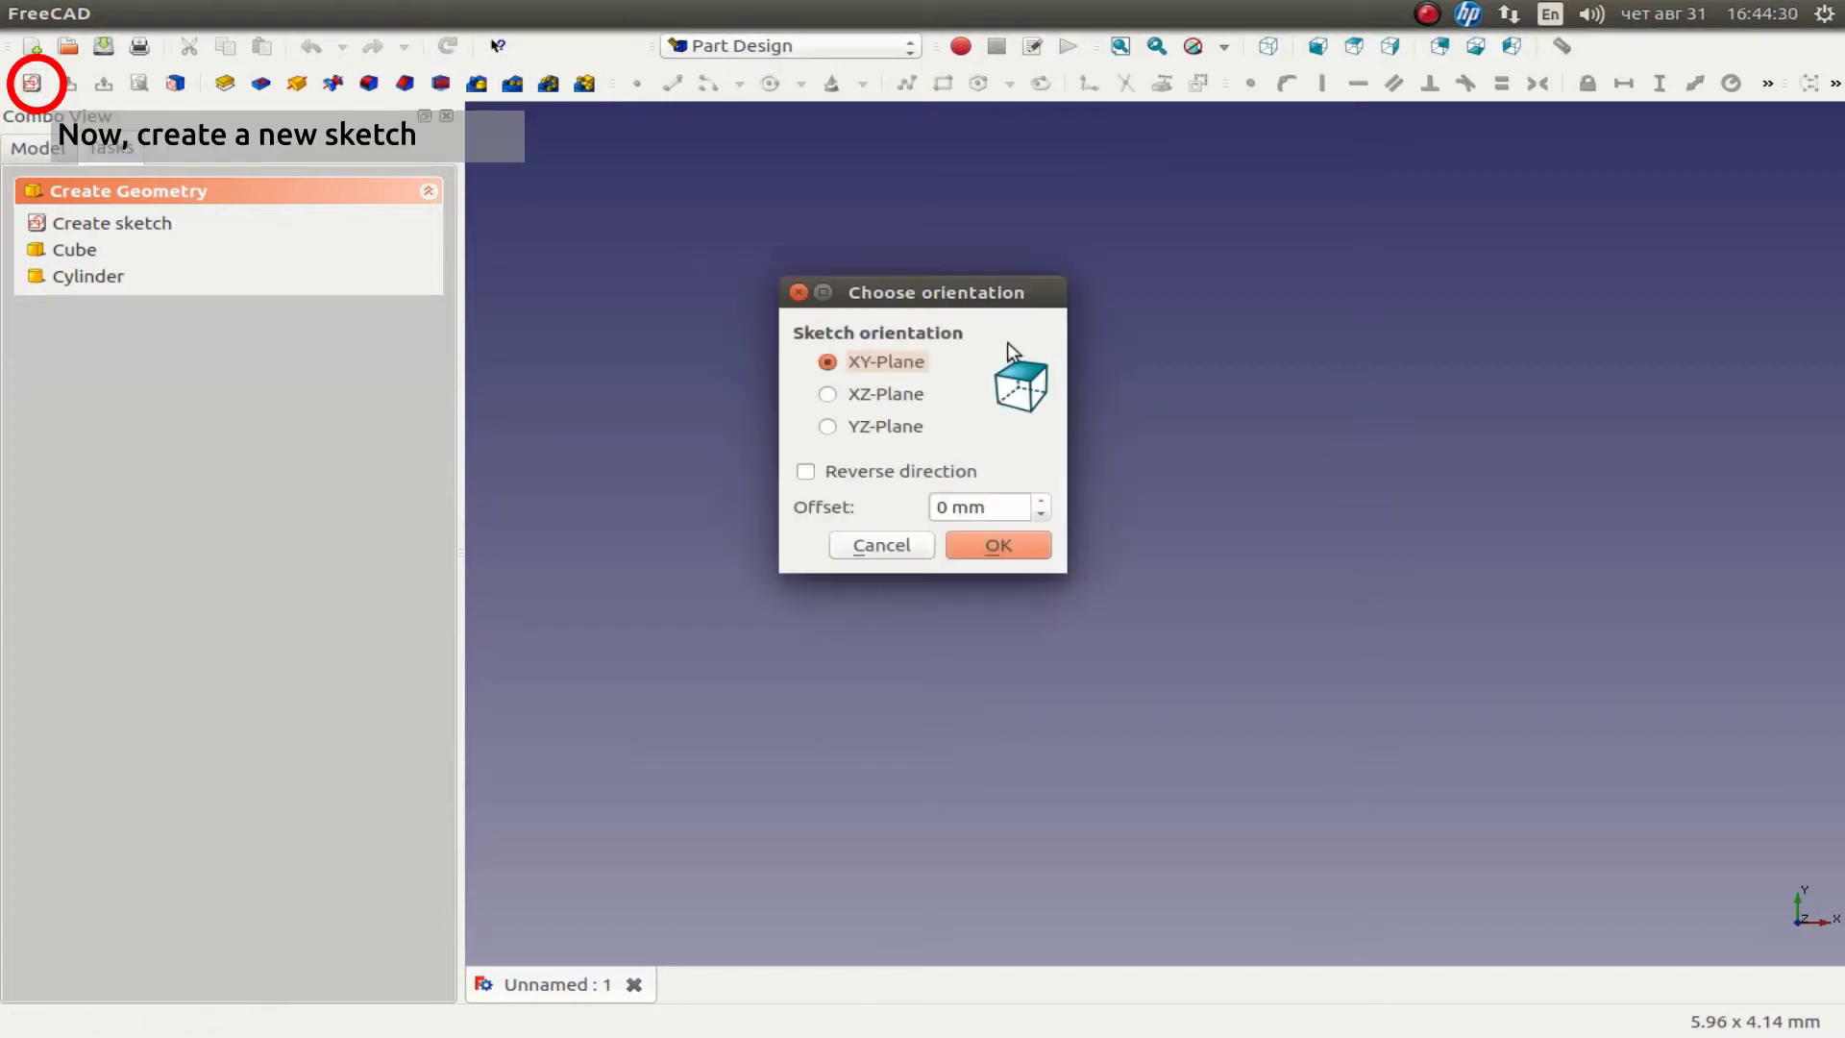
{"action": "left_click", "coordinate": [892, 398]}
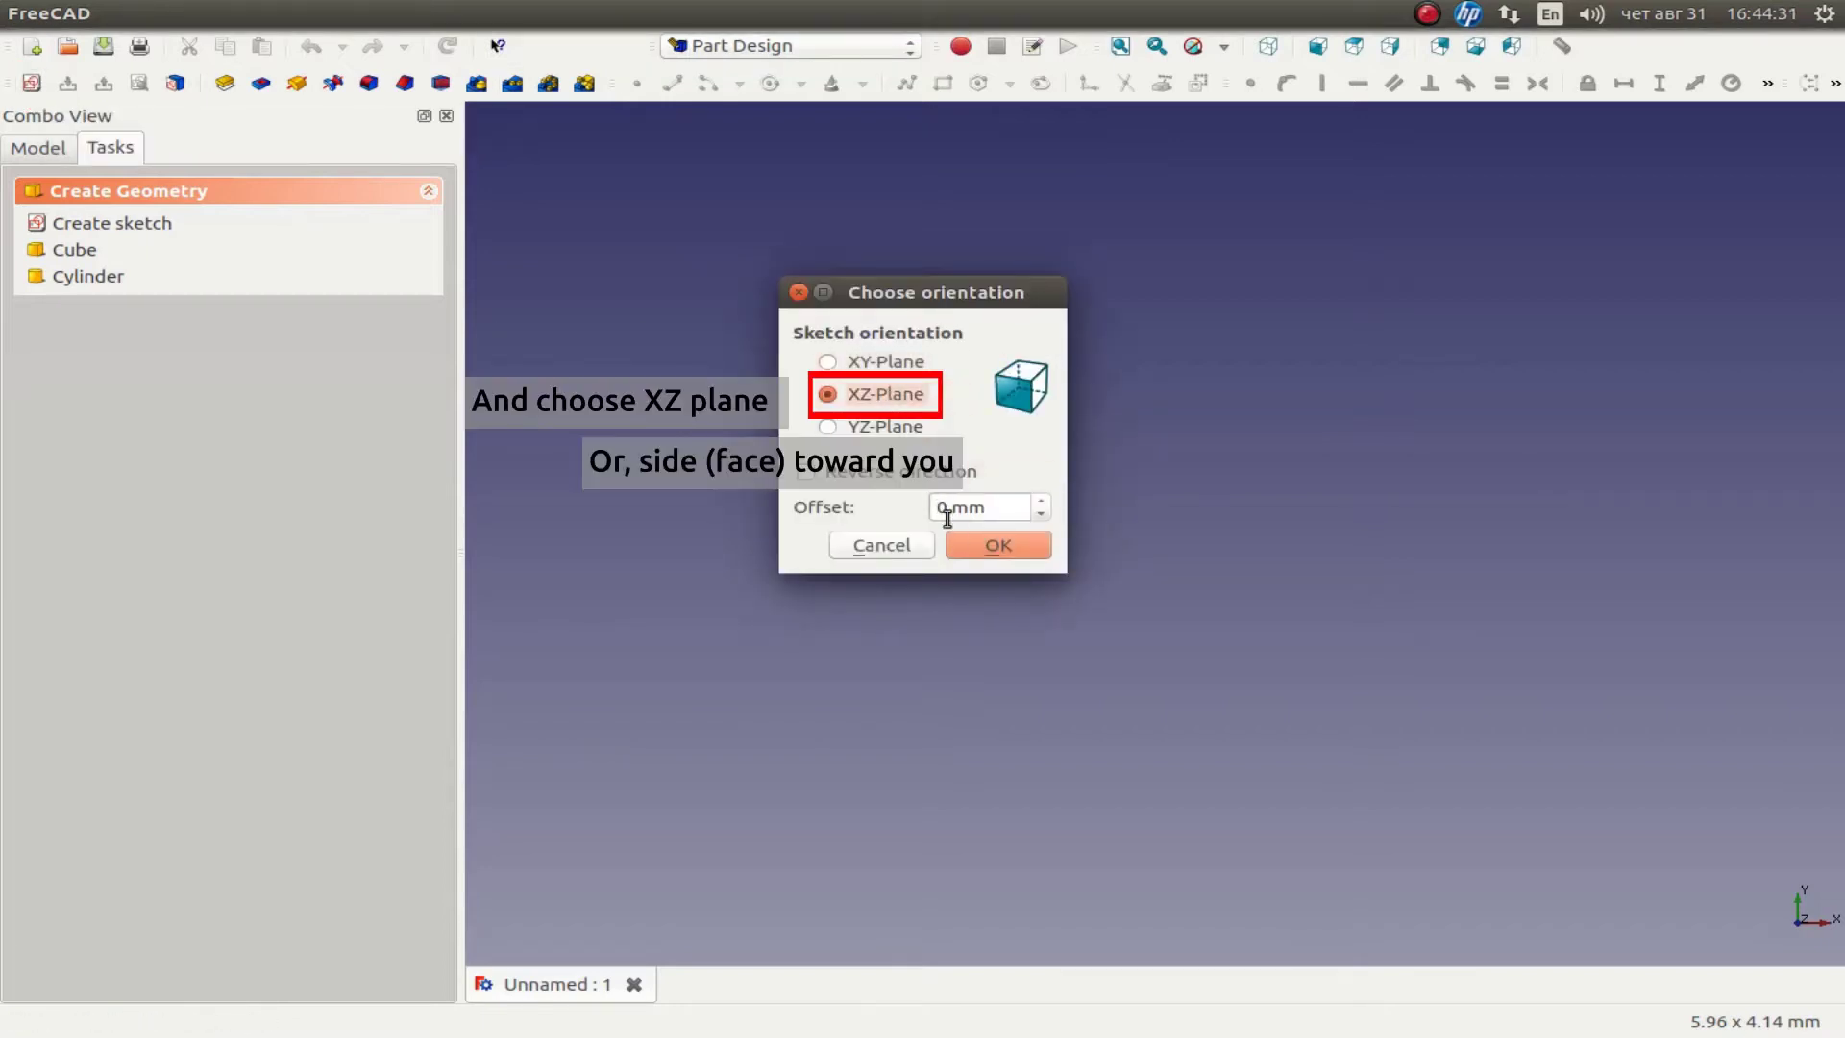
{"action": "left_click", "coordinate": [987, 545]}
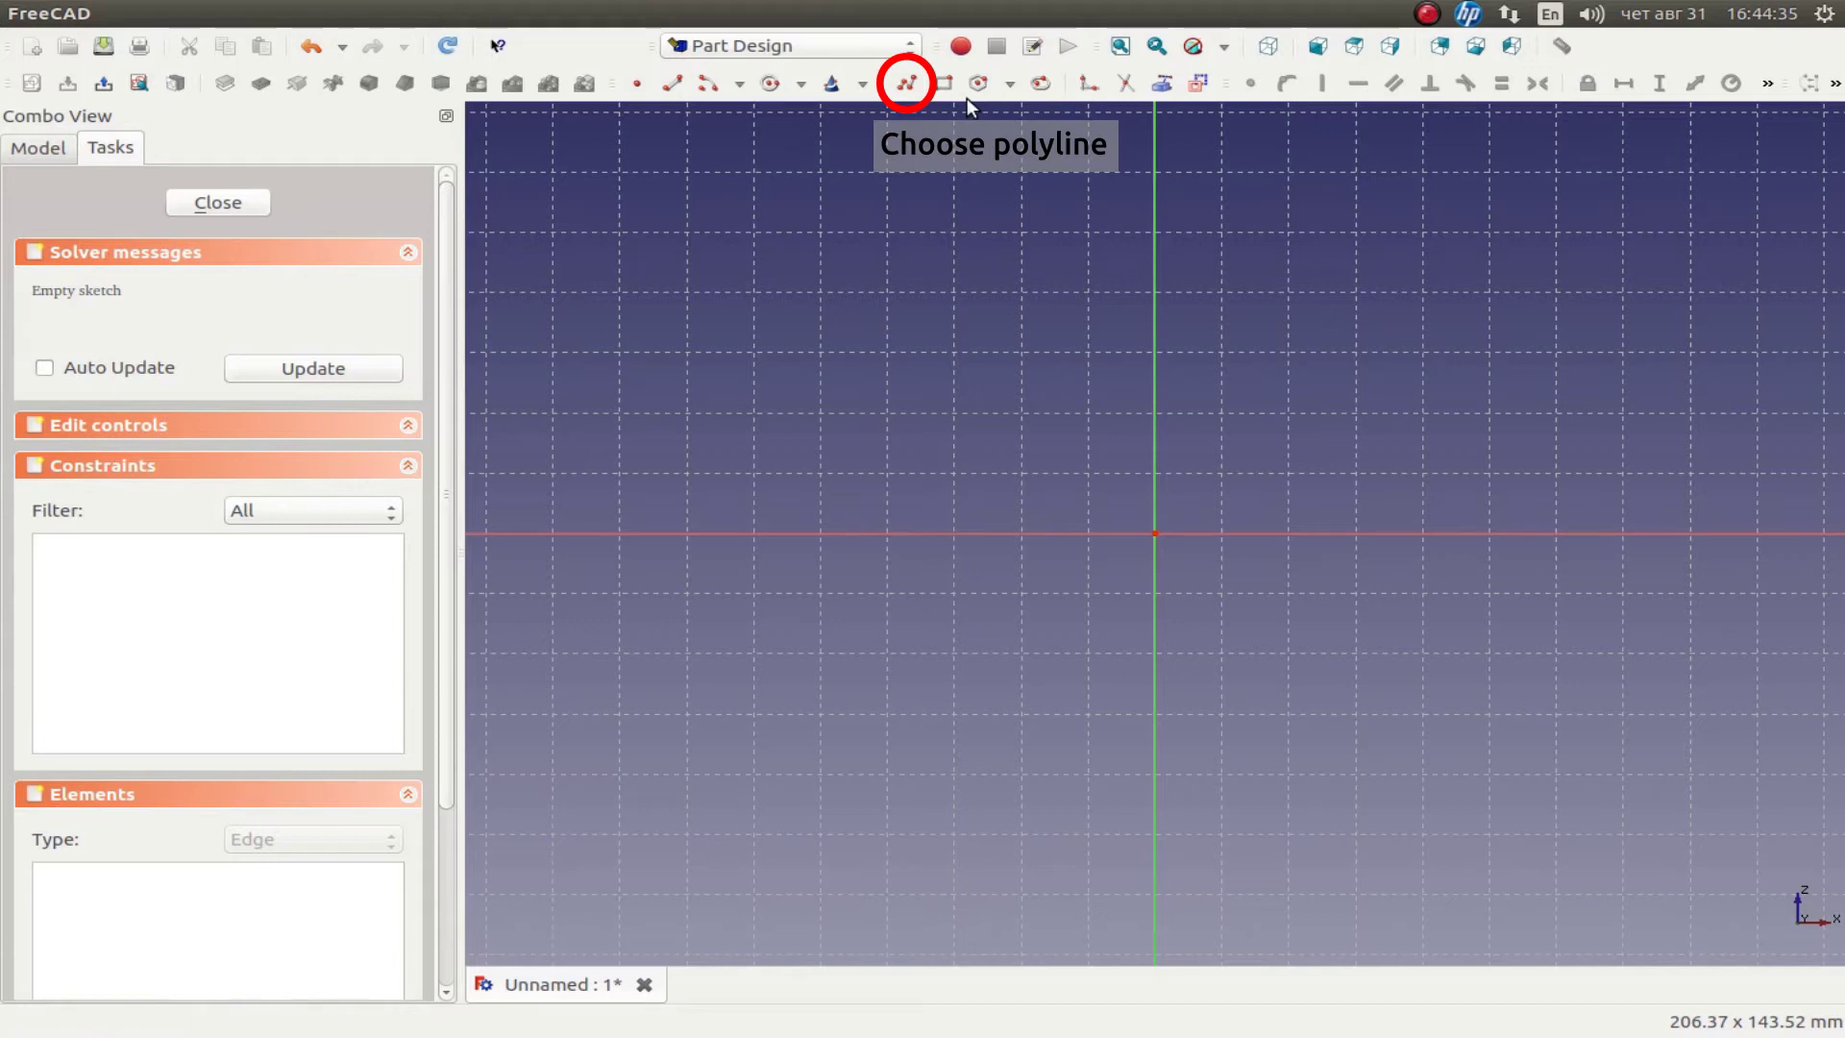
- Trace the notched bar outline as a polyline, closing it back at the starting point
{"action": "left_click", "coordinate": [906, 83]}
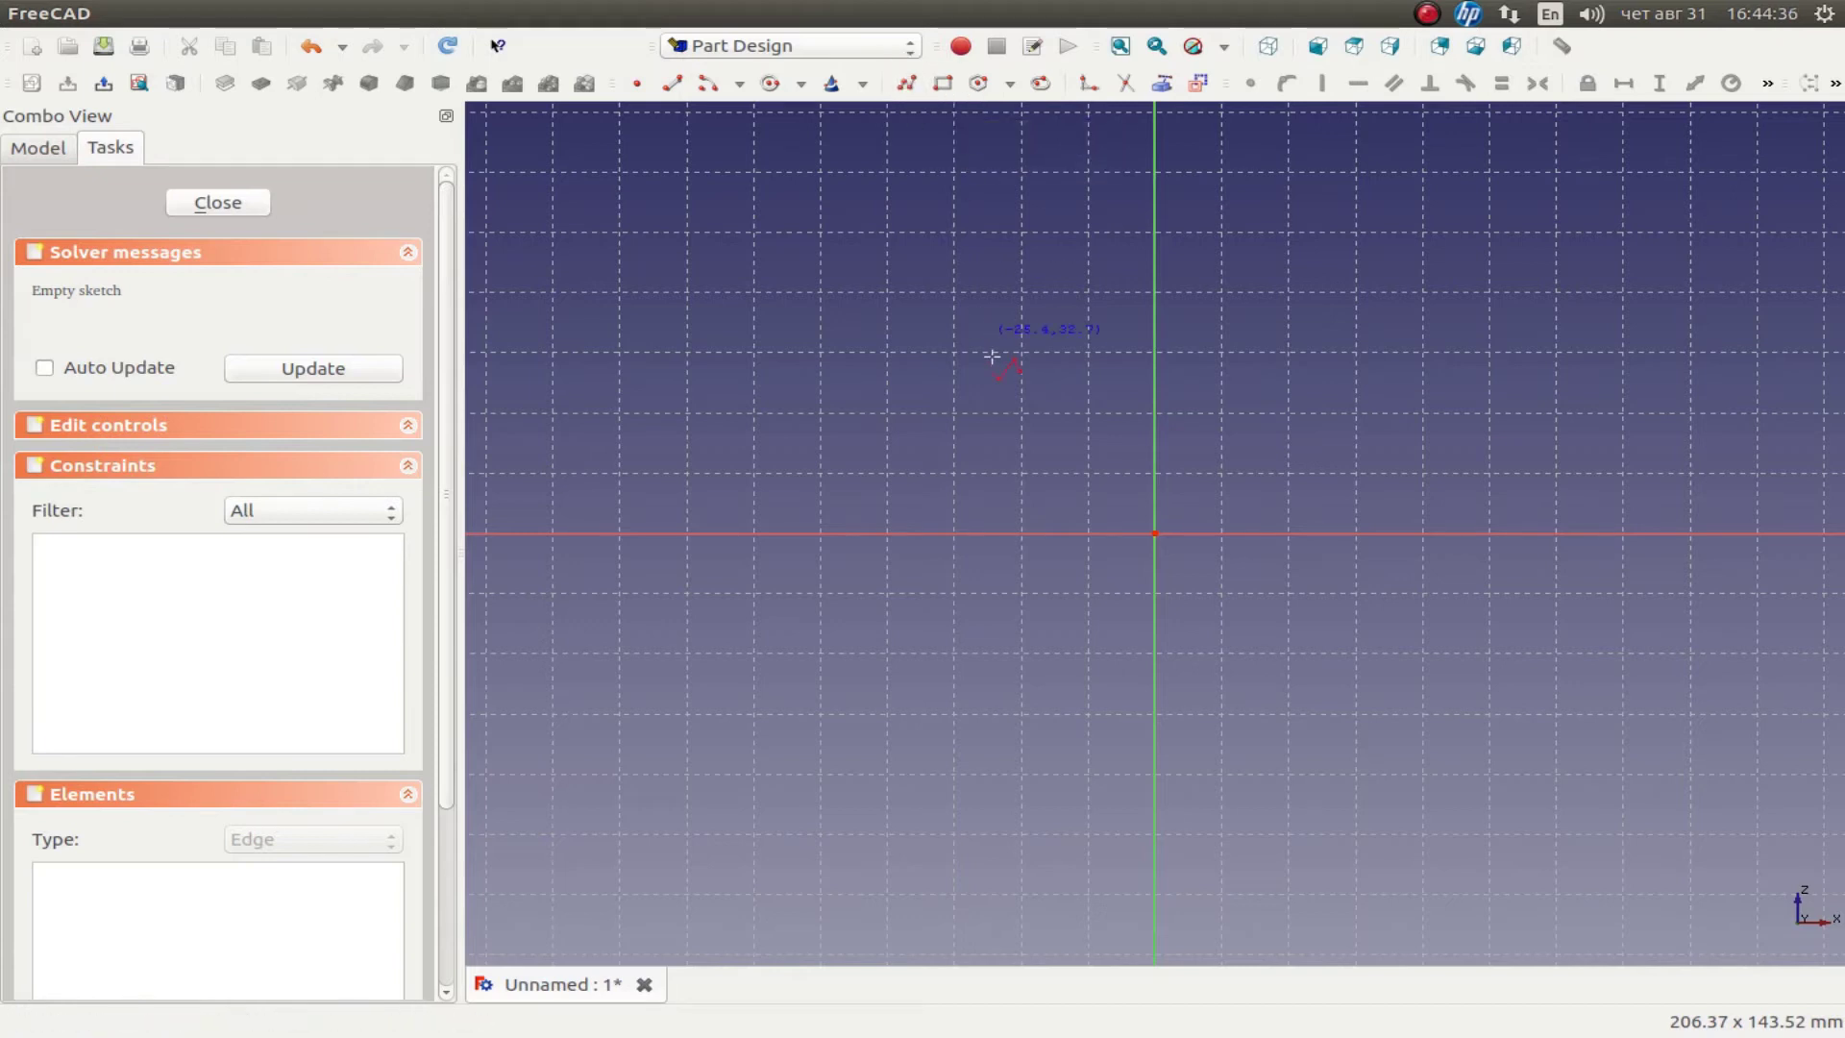
{"action": "left_click", "coordinate": [945, 281]}
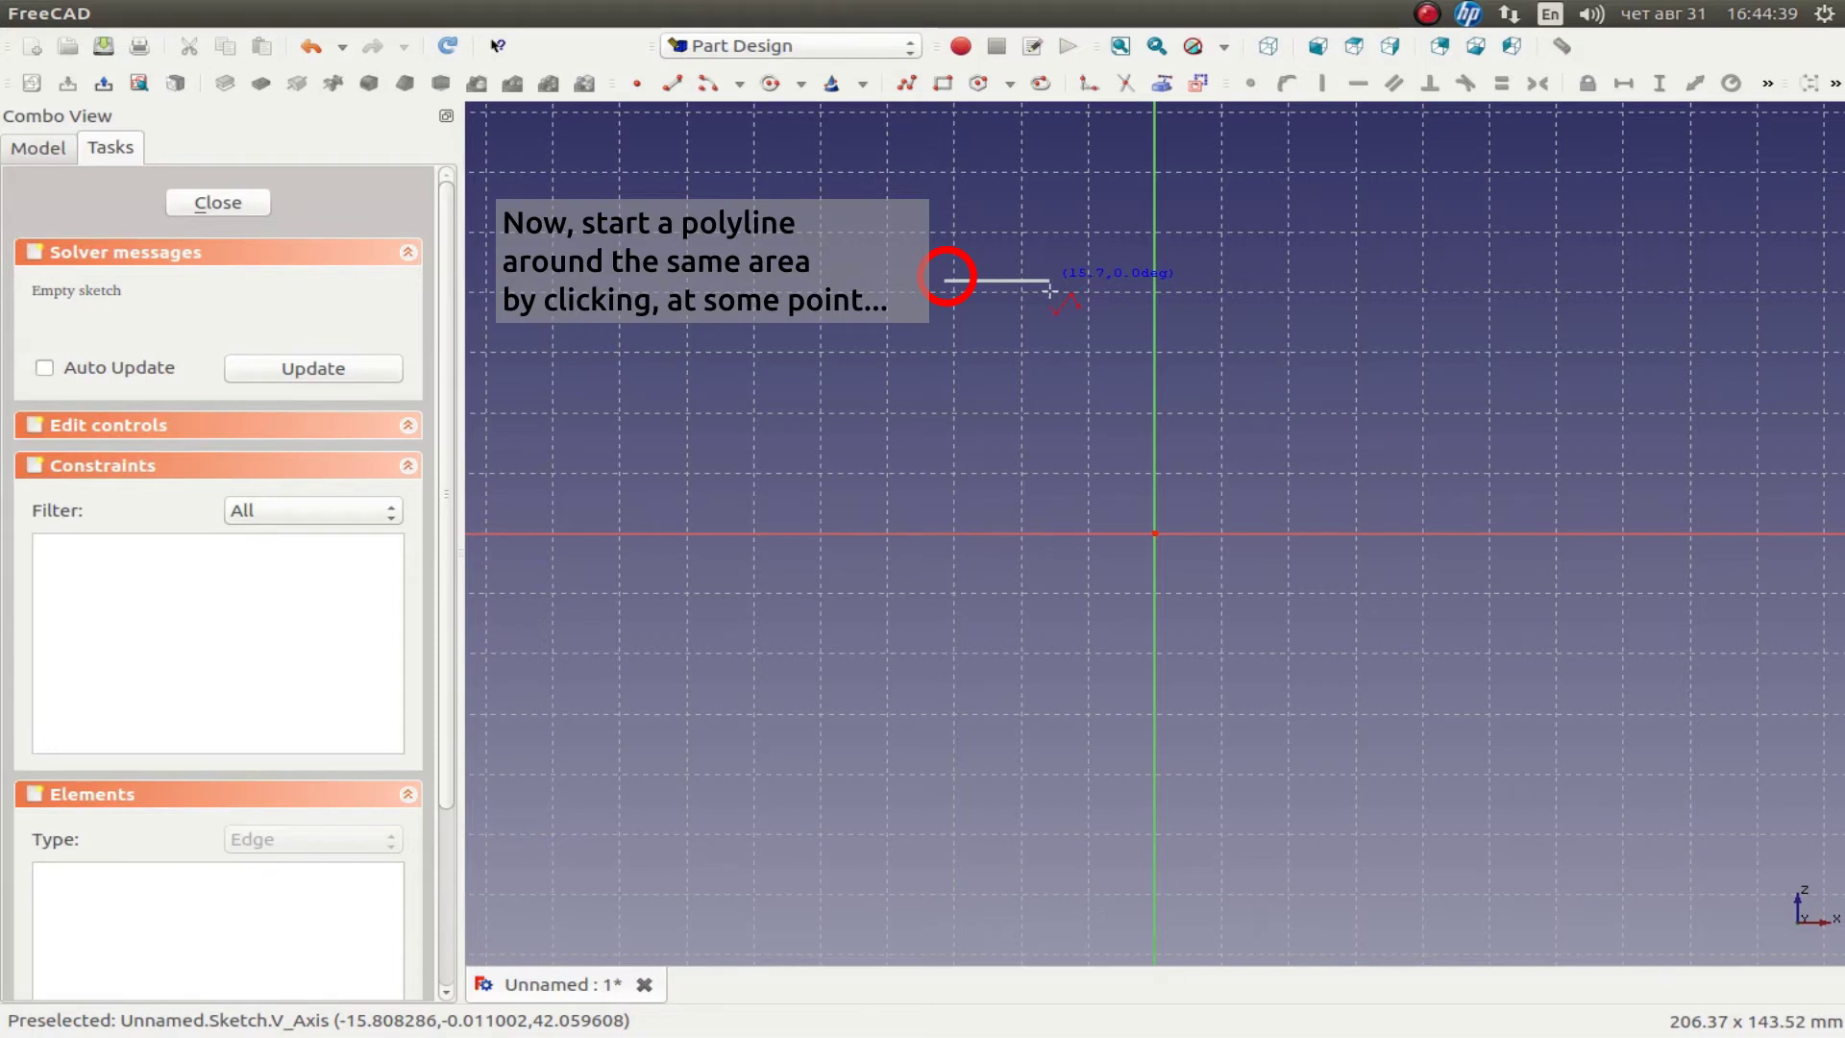
{"action": "left_click", "coordinate": [1049, 281]}
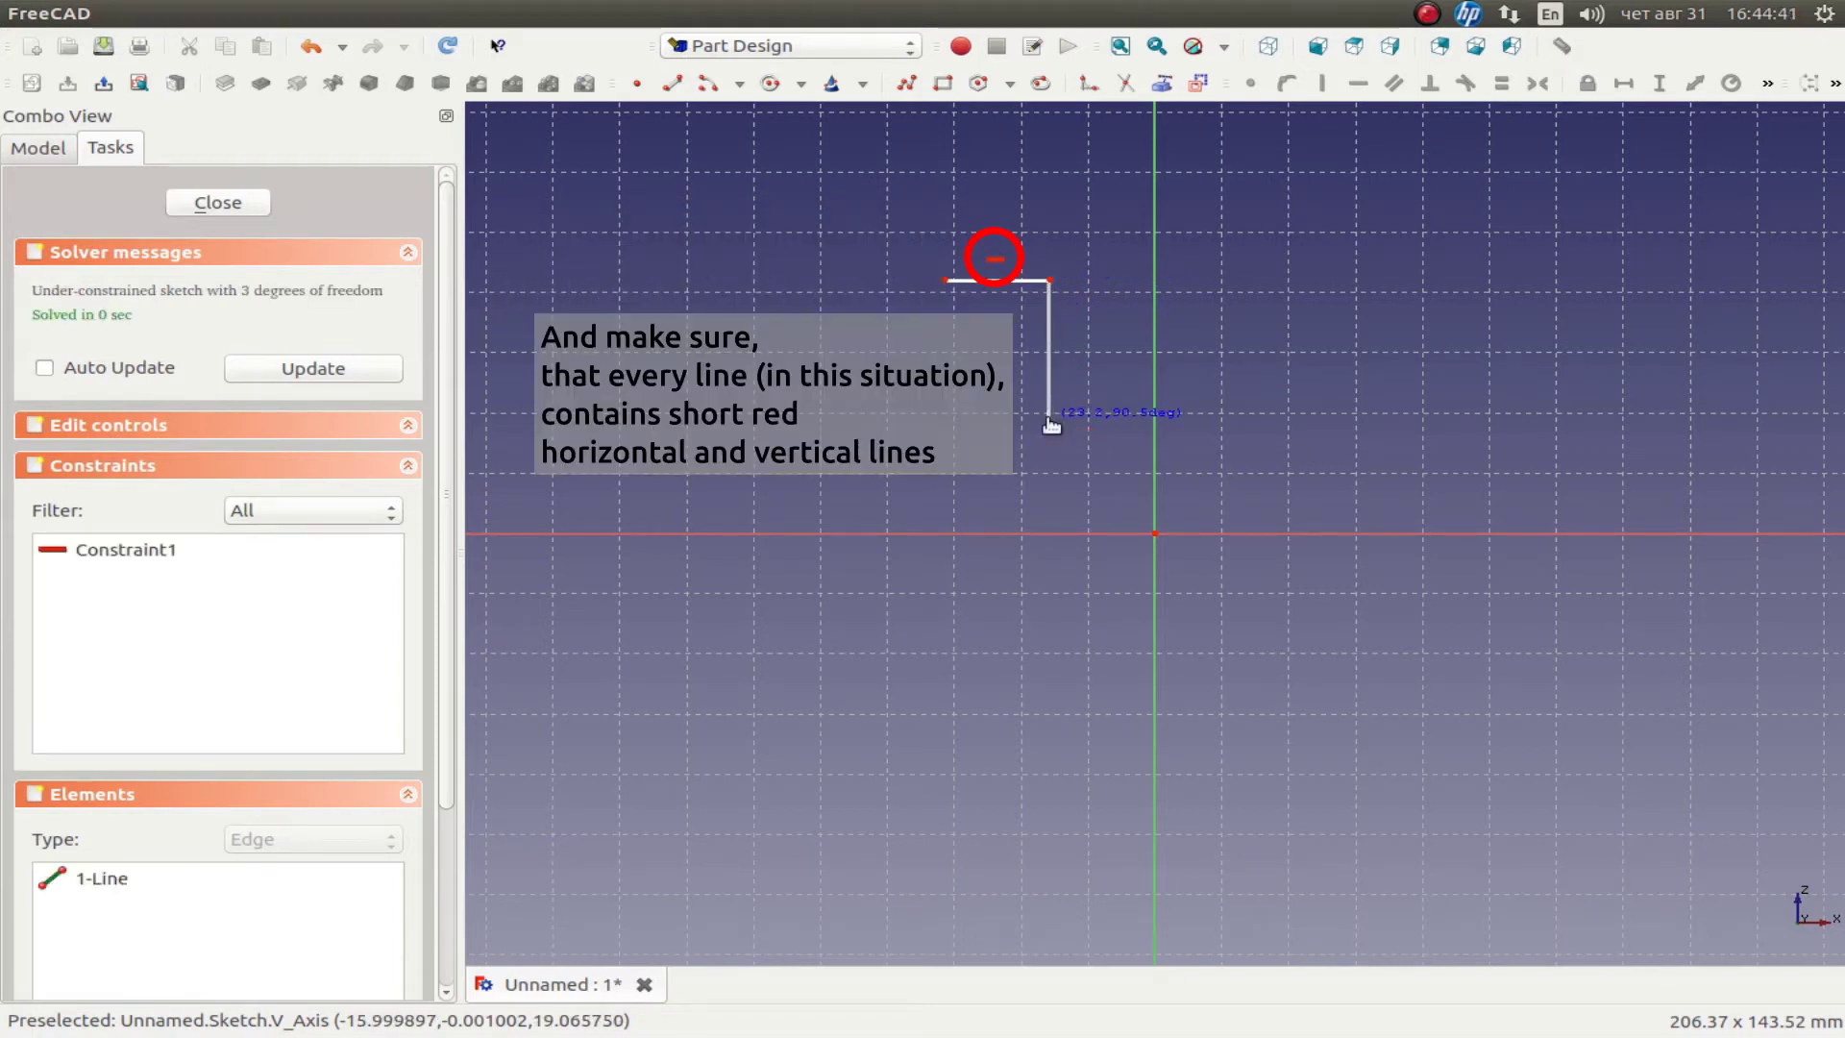
{"action": "left_click", "coordinate": [1049, 419]}
{"action": "left_click", "coordinate": [1289, 419]}
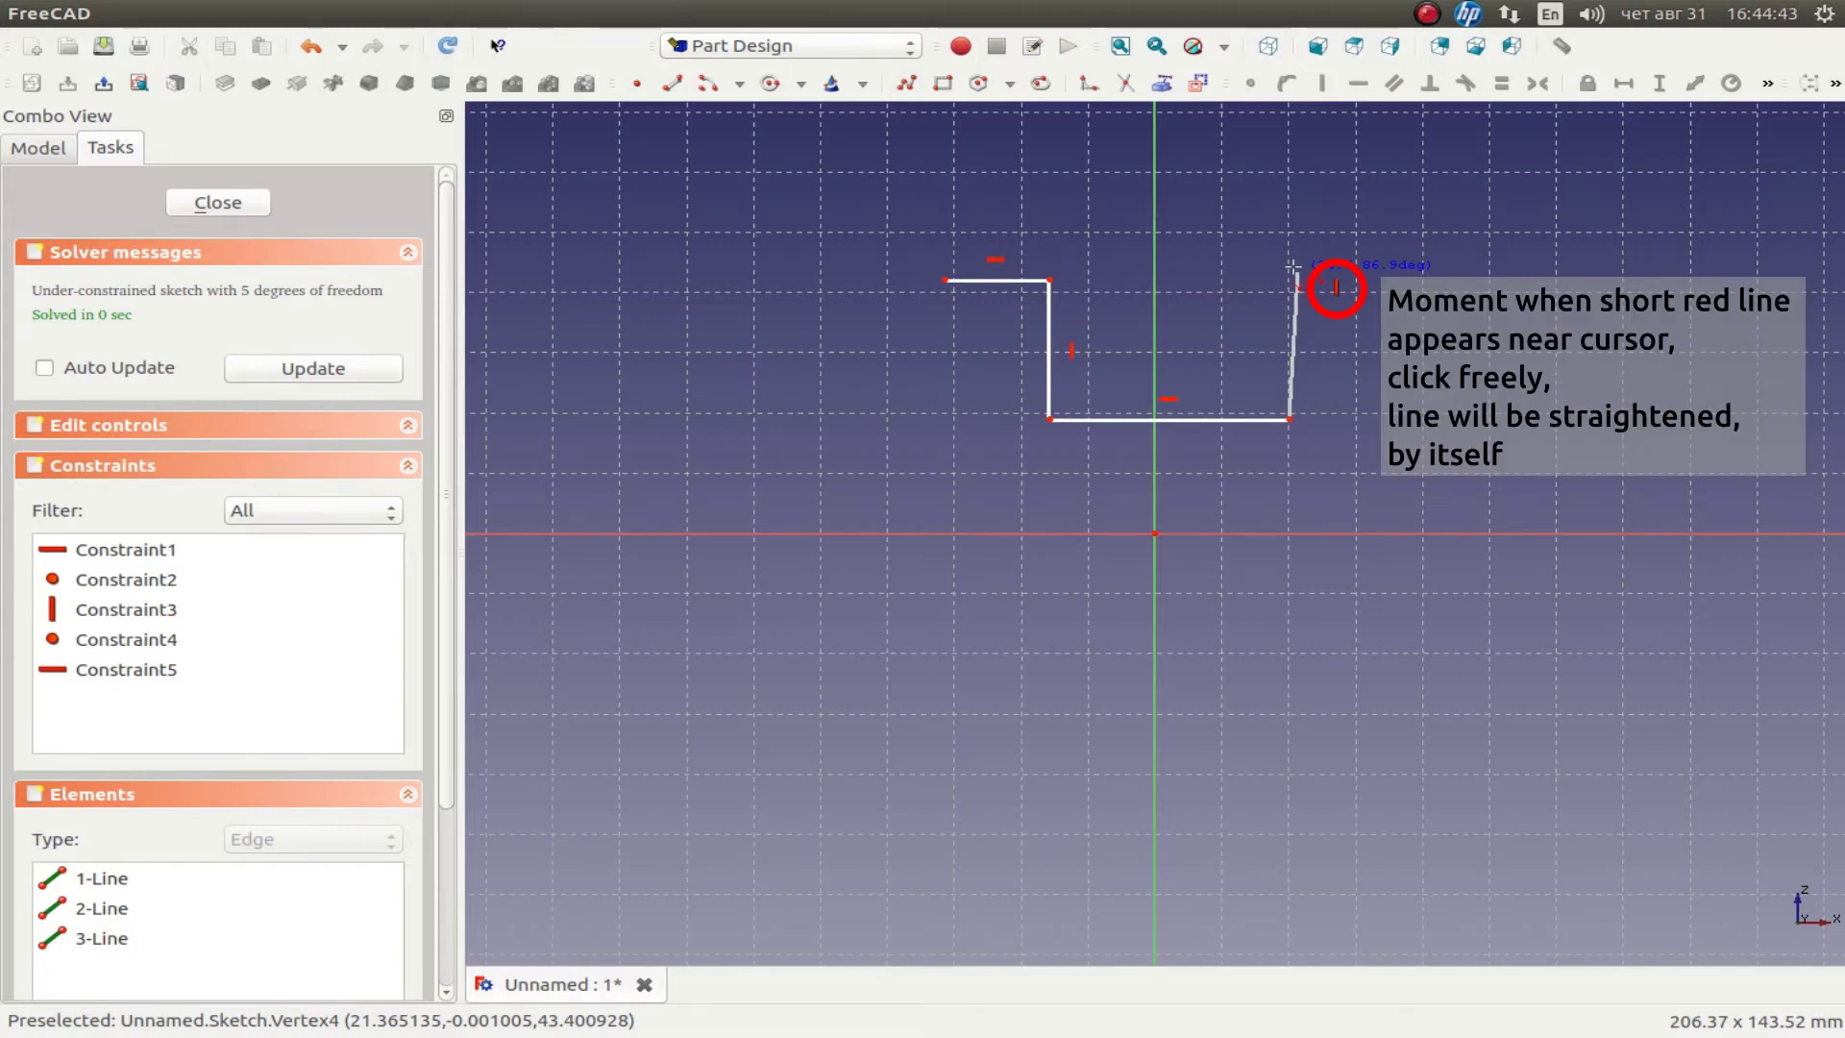
{"action": "left_click", "coordinate": [1293, 266]}
{"action": "left_click", "coordinate": [1401, 267]}
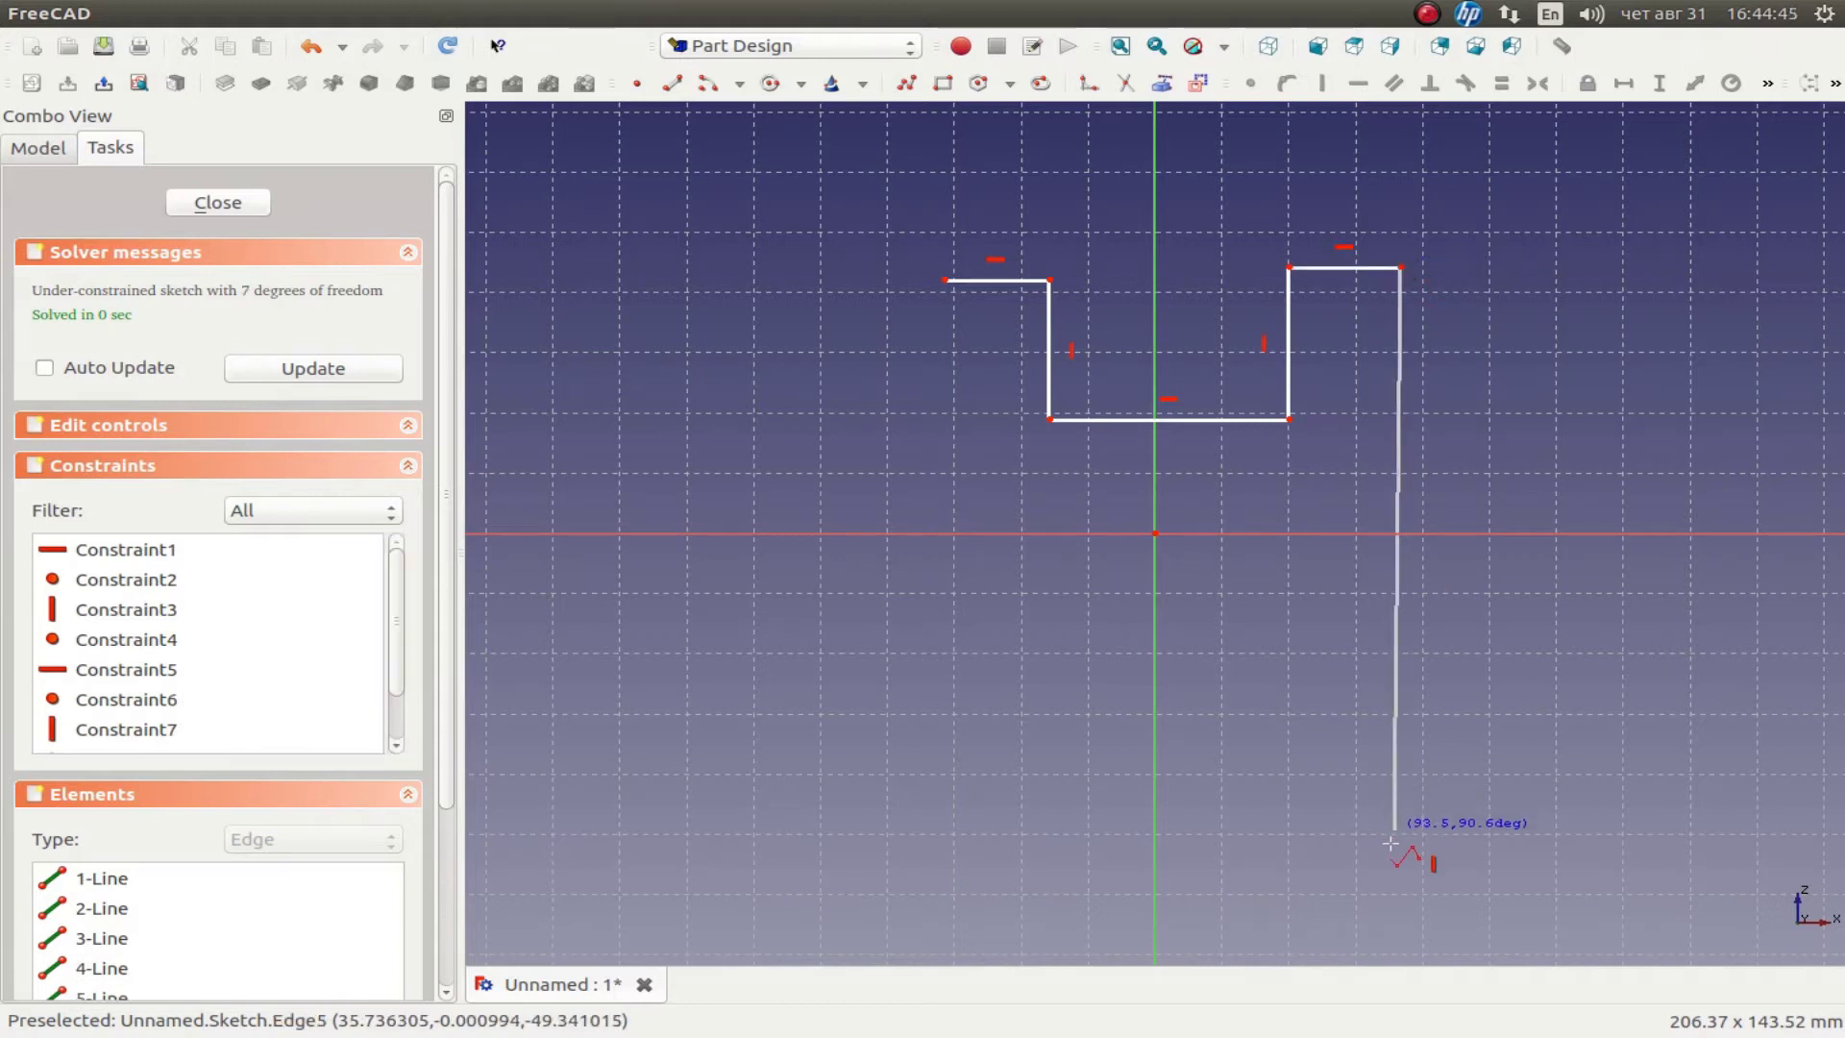
{"action": "left_click", "coordinate": [1401, 874]}
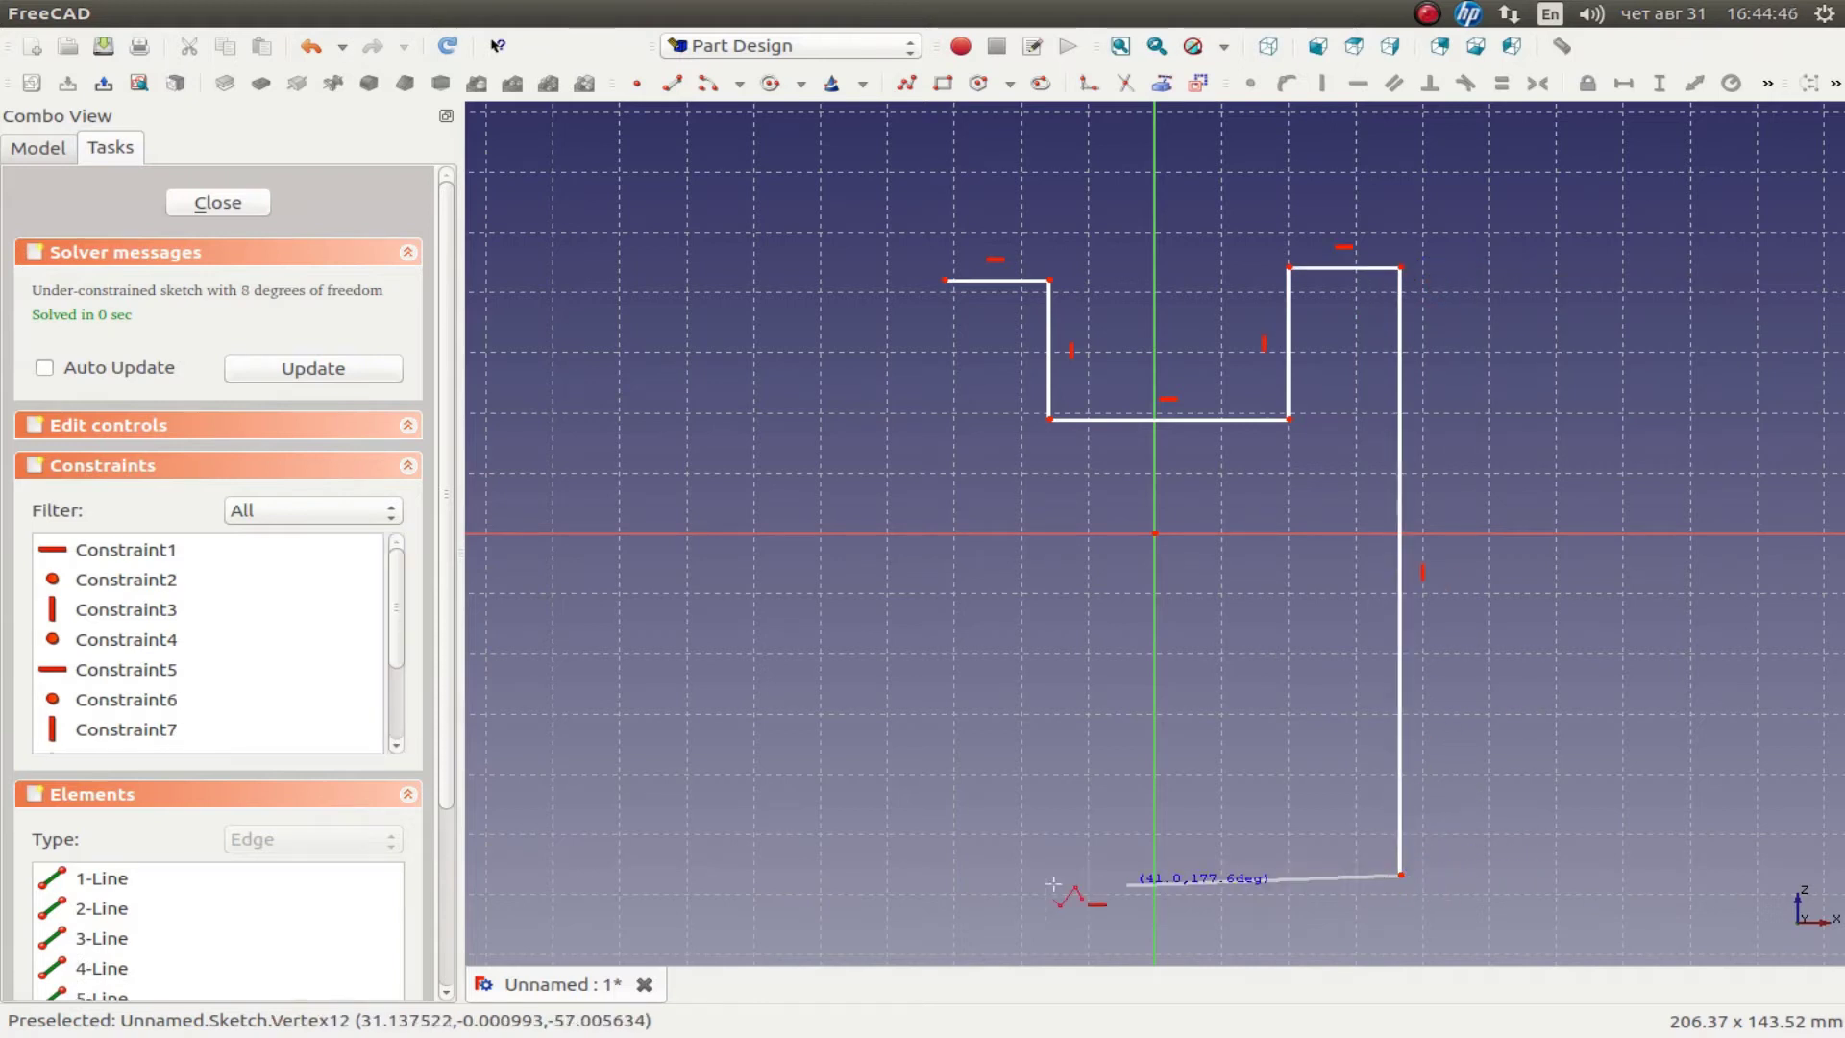
{"action": "left_click", "coordinate": [950, 874]}
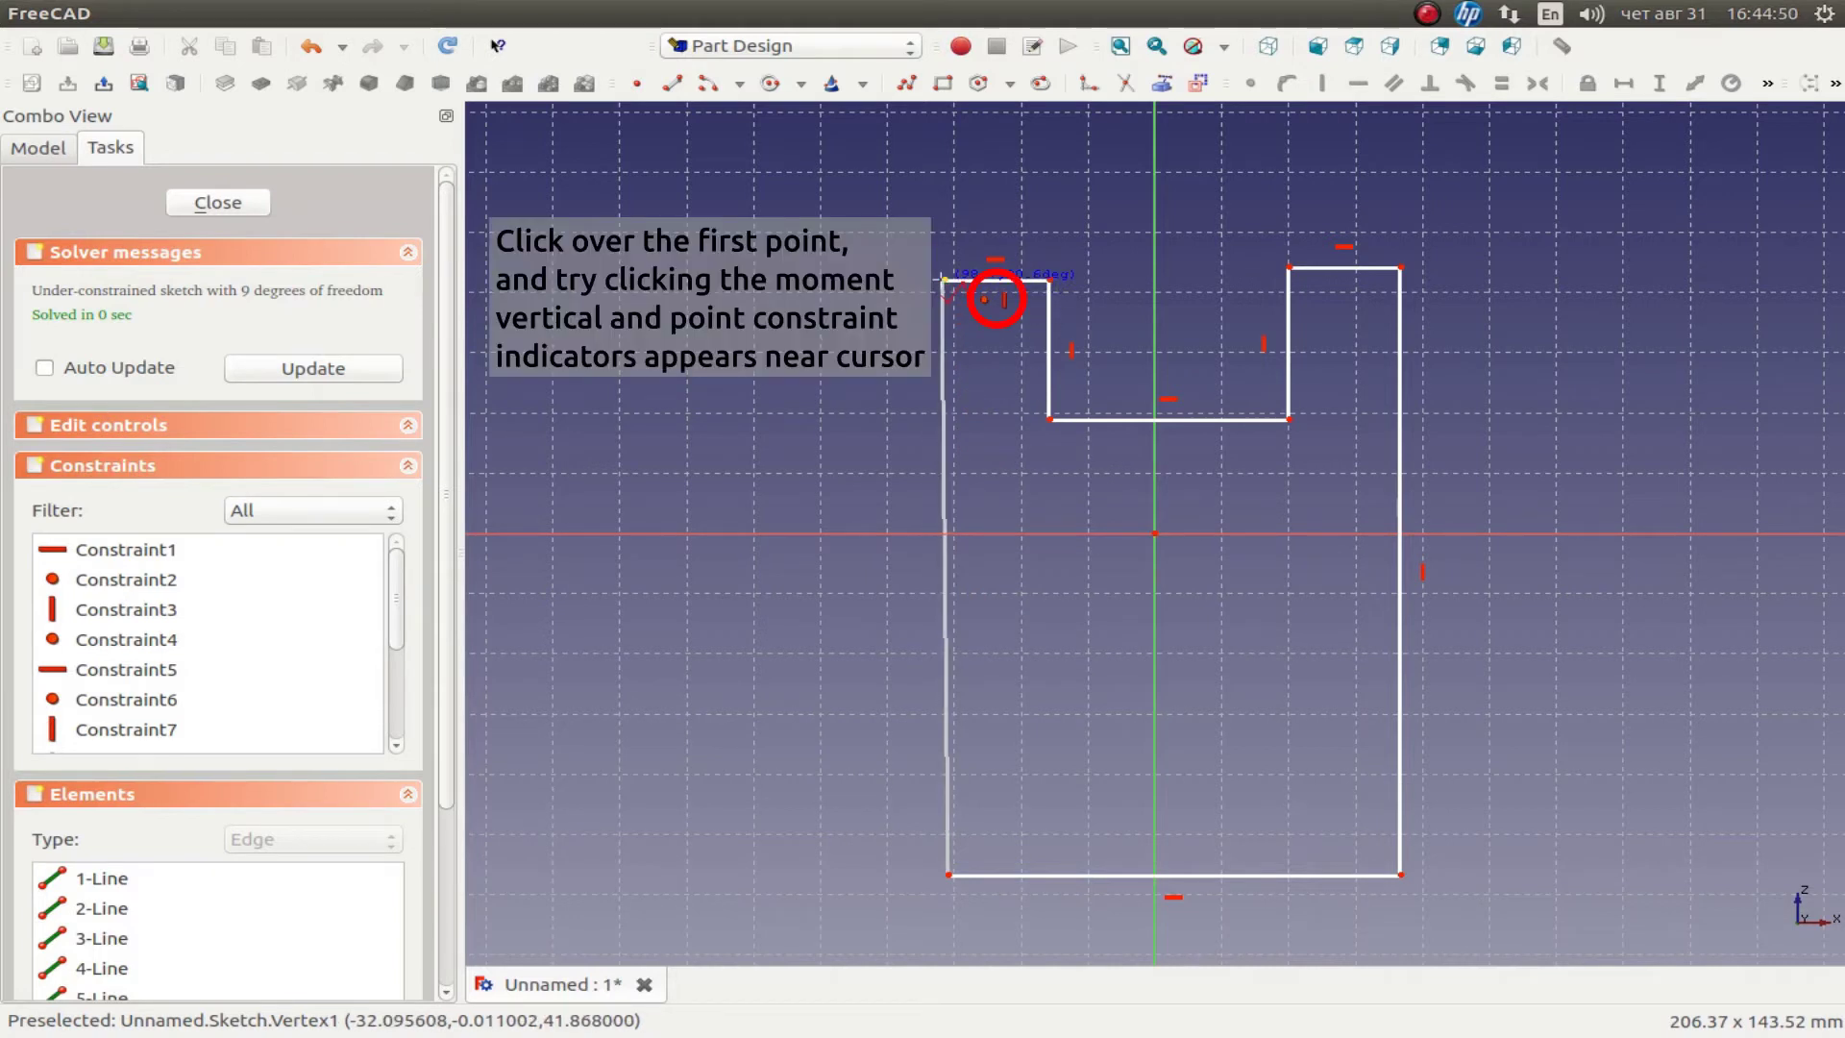
{"action": "left_click", "coordinate": [947, 280]}
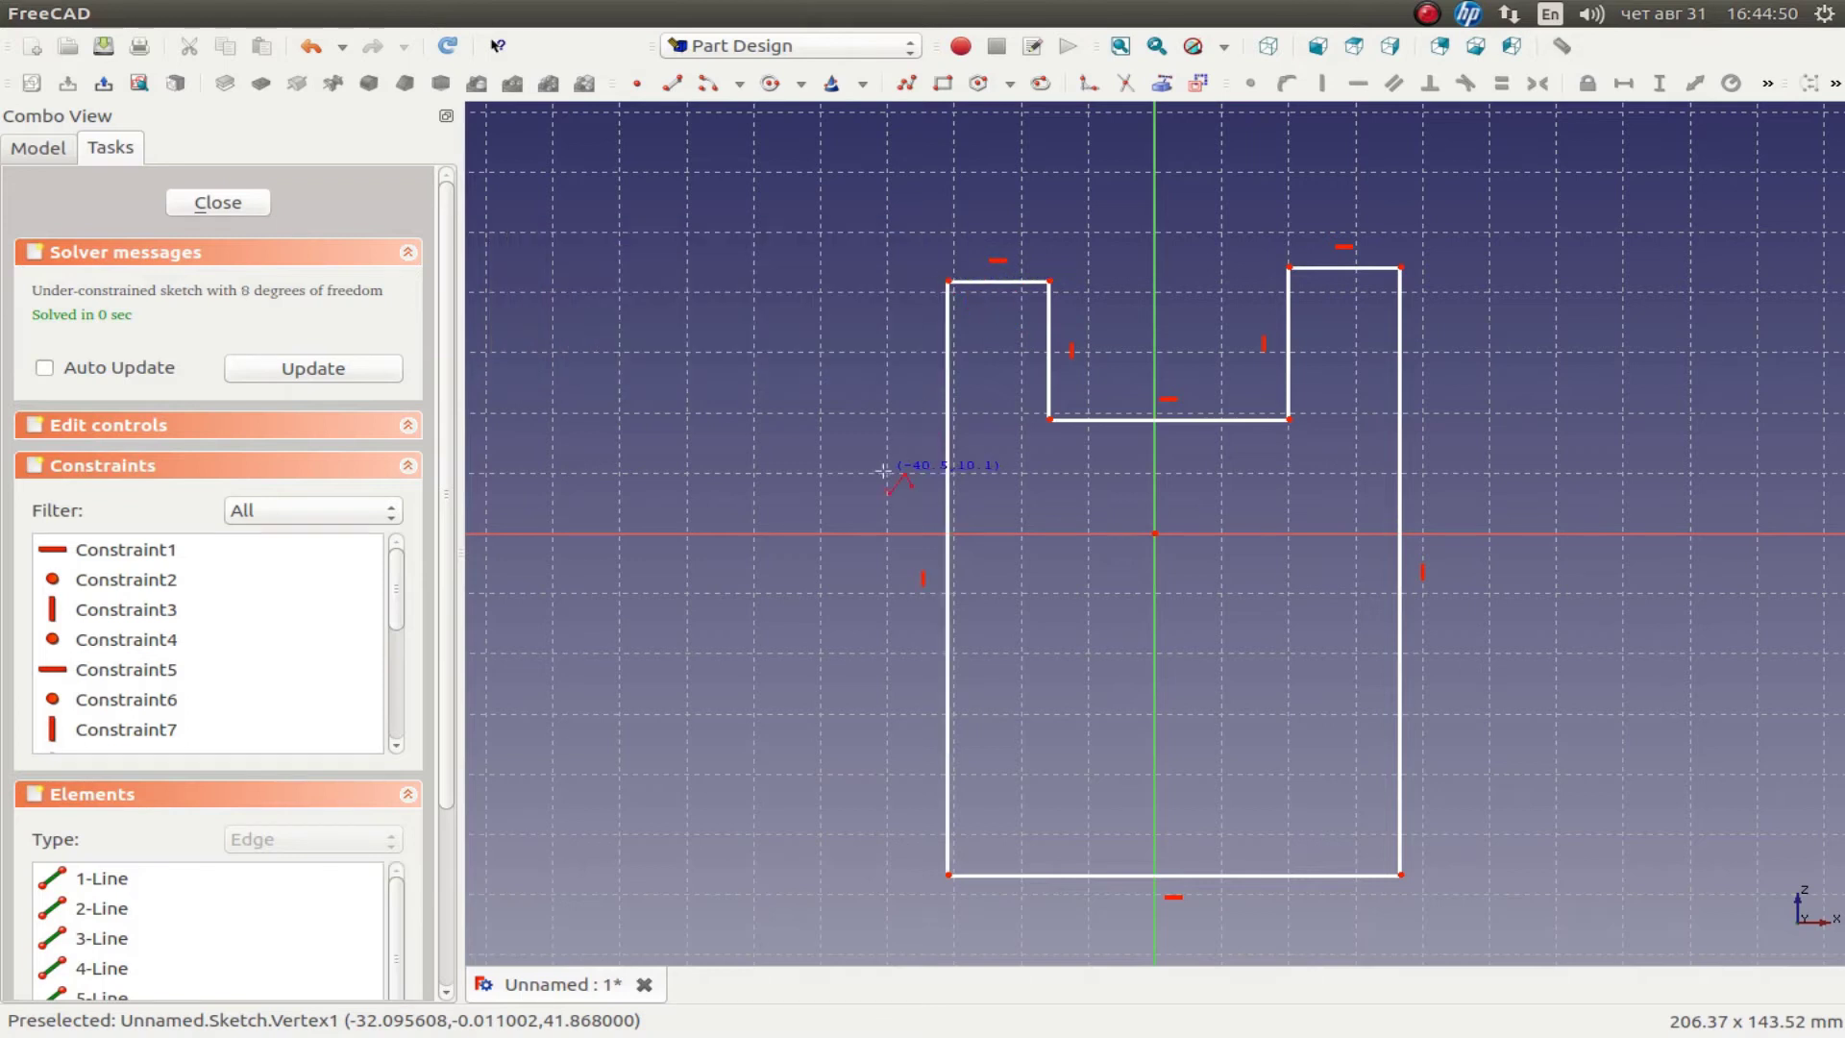
- Make the three upper horizontal edges equal, and the two notch sides equal
{"action": "left_click", "coordinate": [1013, 281]}
{"action": "left_click", "coordinate": [1184, 418]}
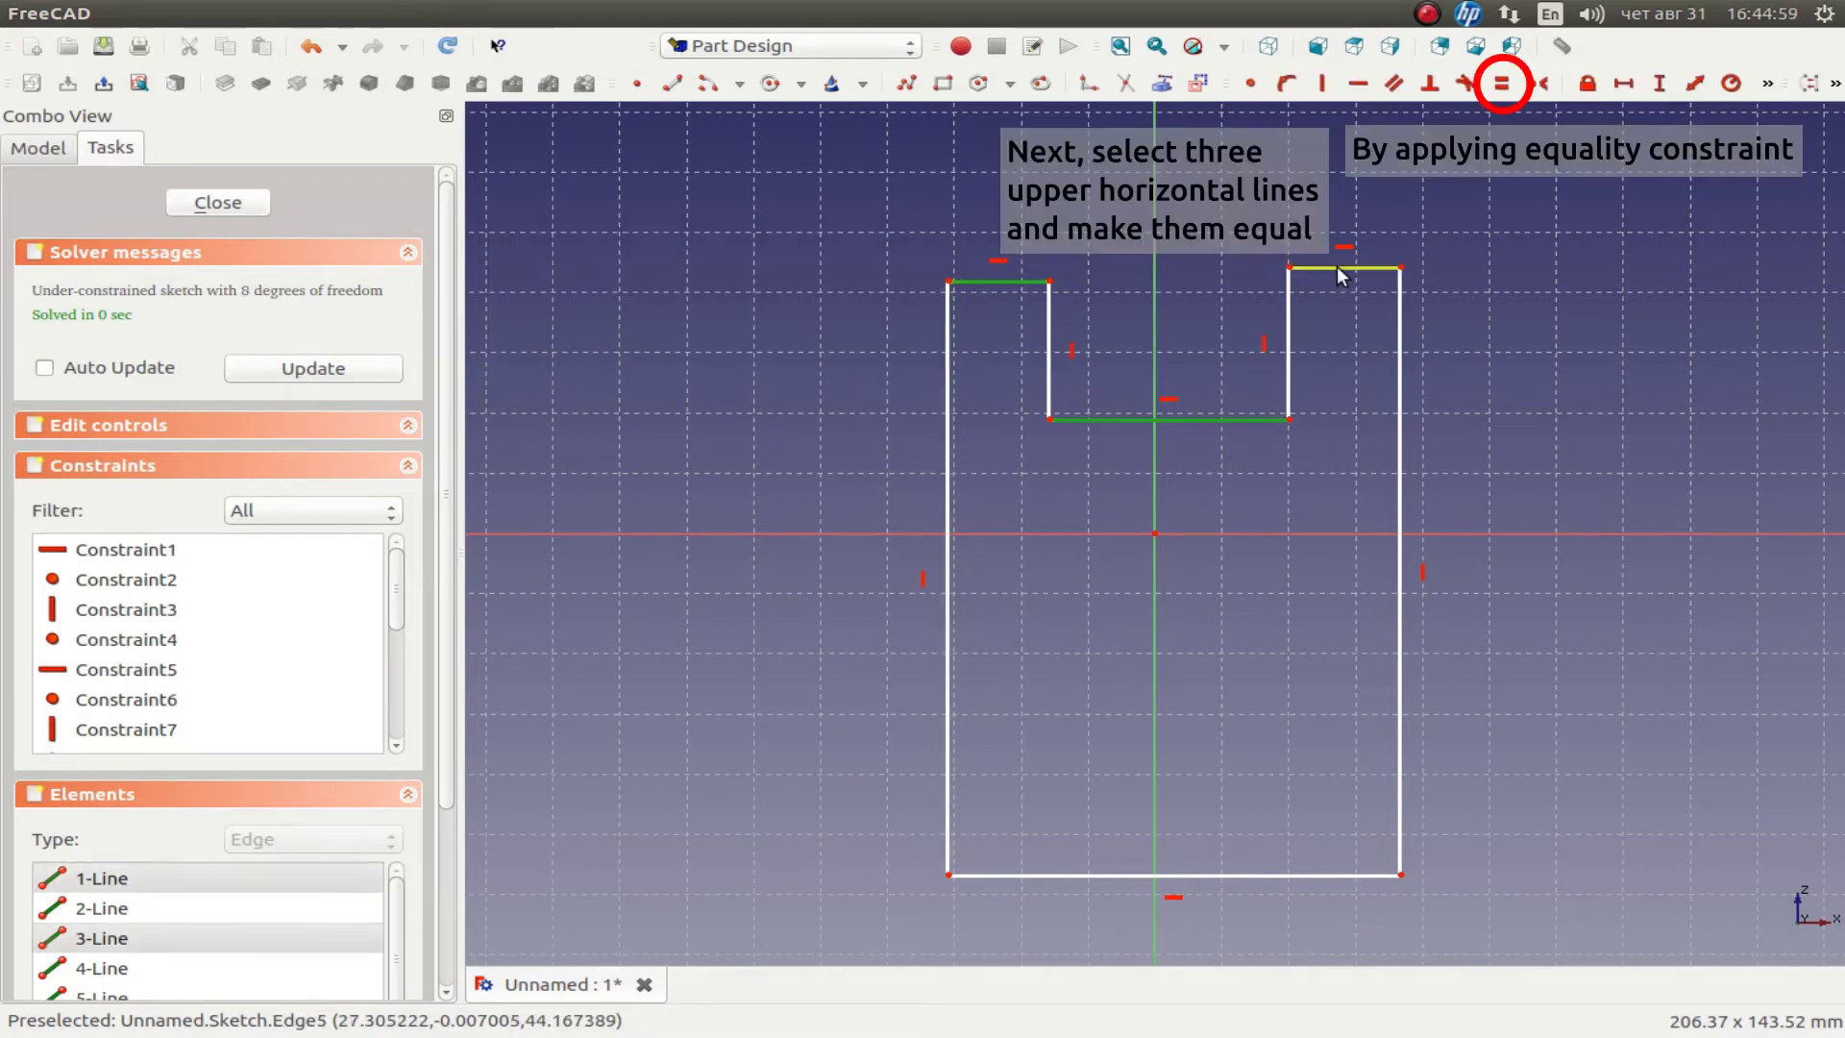
{"action": "left_click", "coordinate": [1338, 268]}
{"action": "left_click", "coordinate": [1502, 84]}
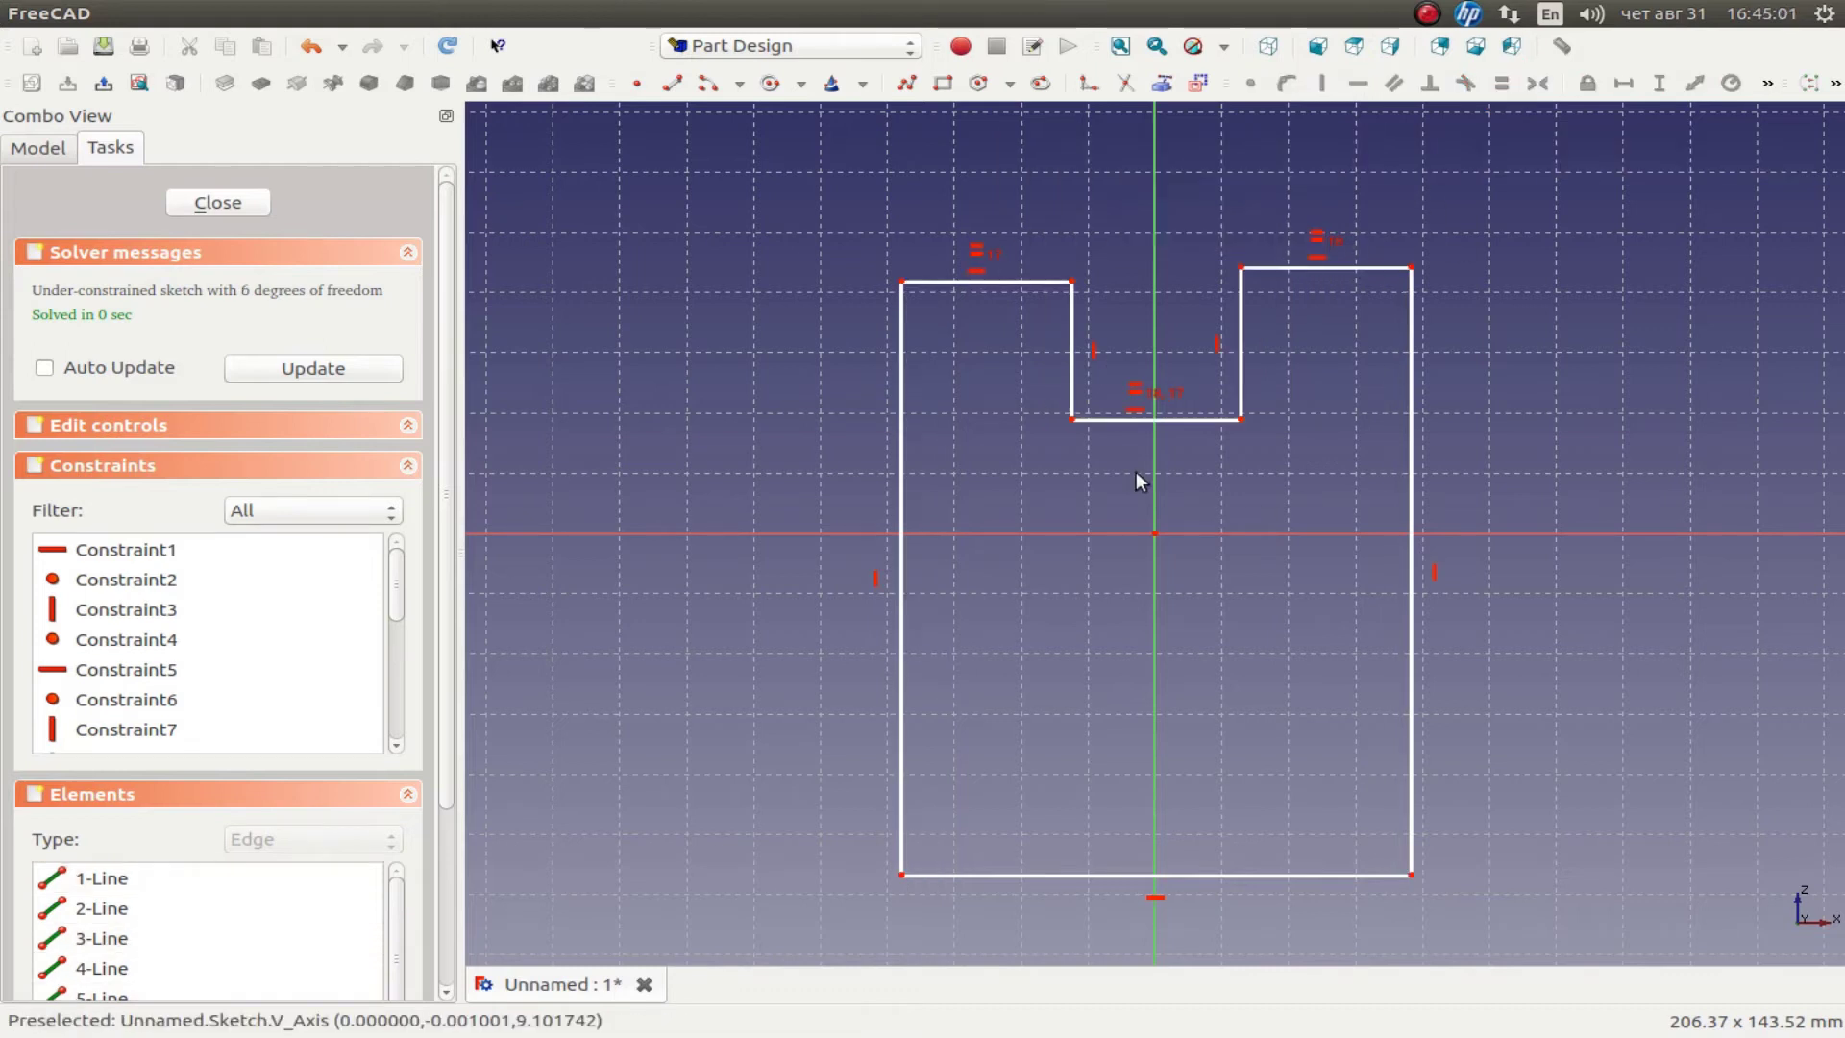
{"action": "left_click", "coordinate": [1067, 327]}
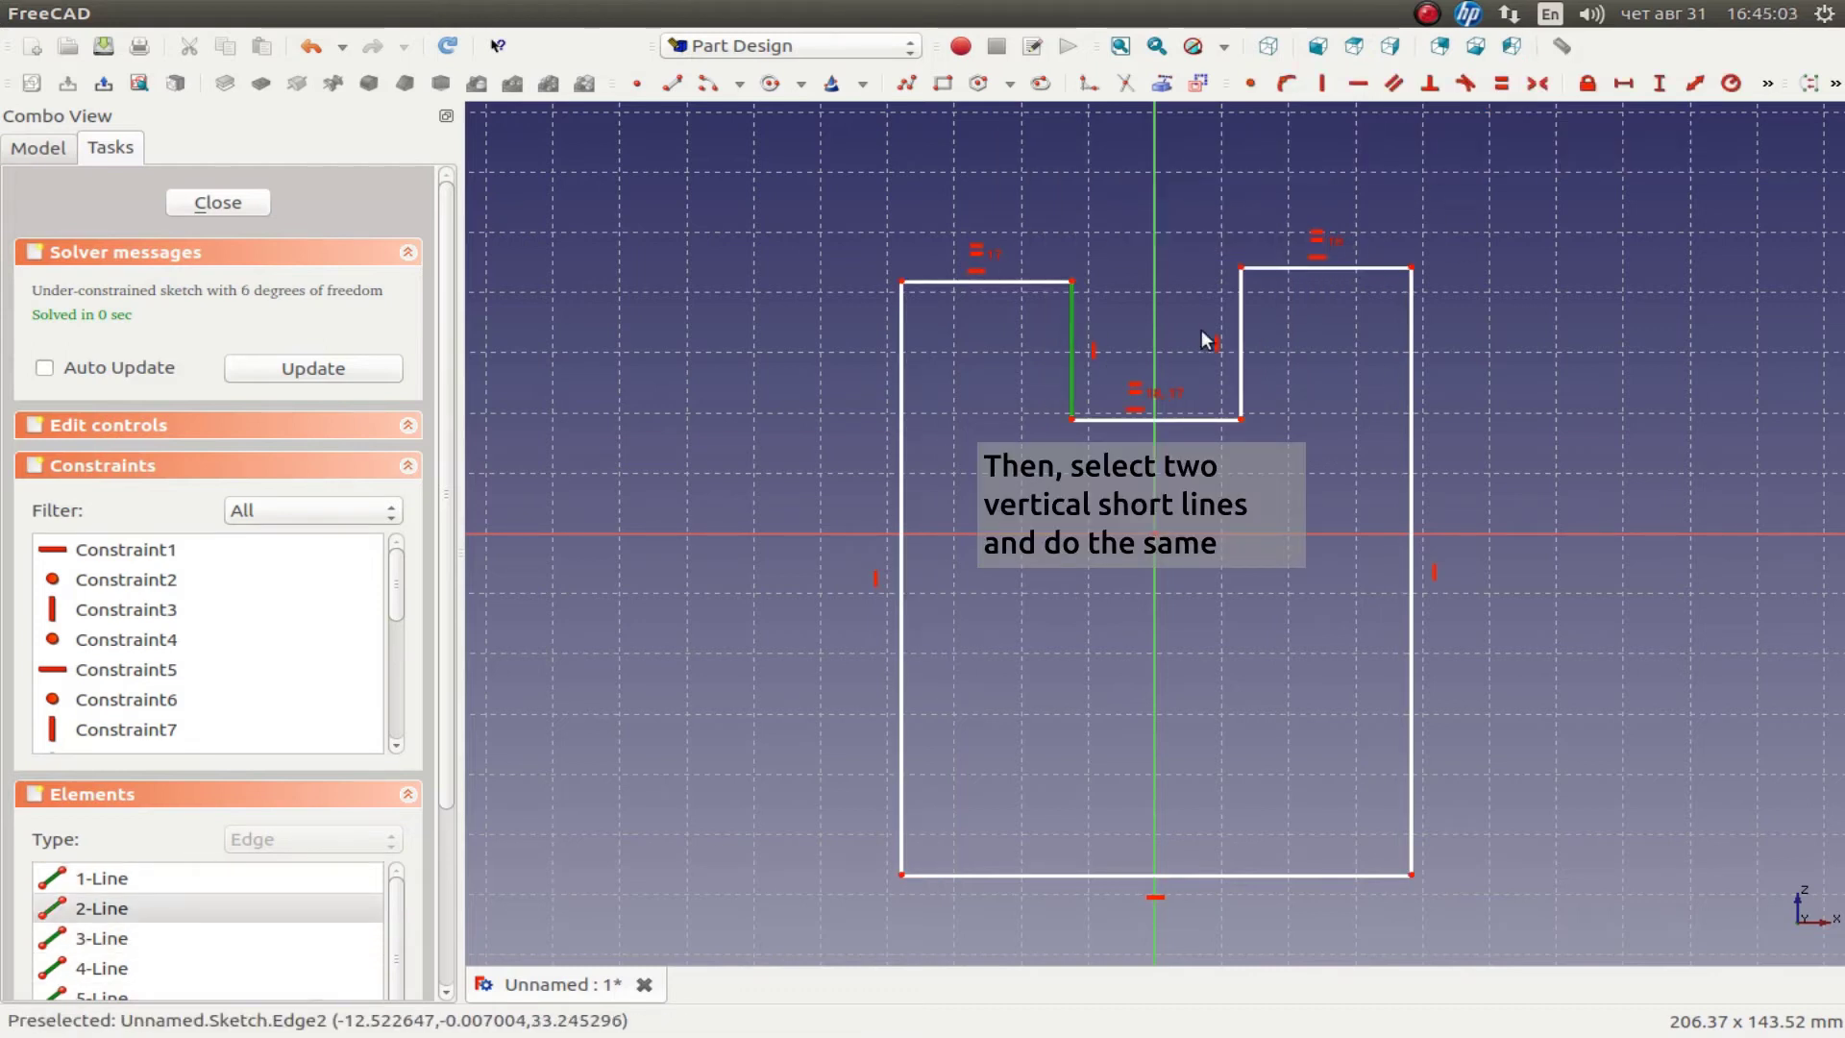
{"action": "left_click", "coordinate": [1240, 346]}
{"action": "left_click", "coordinate": [1503, 85]}
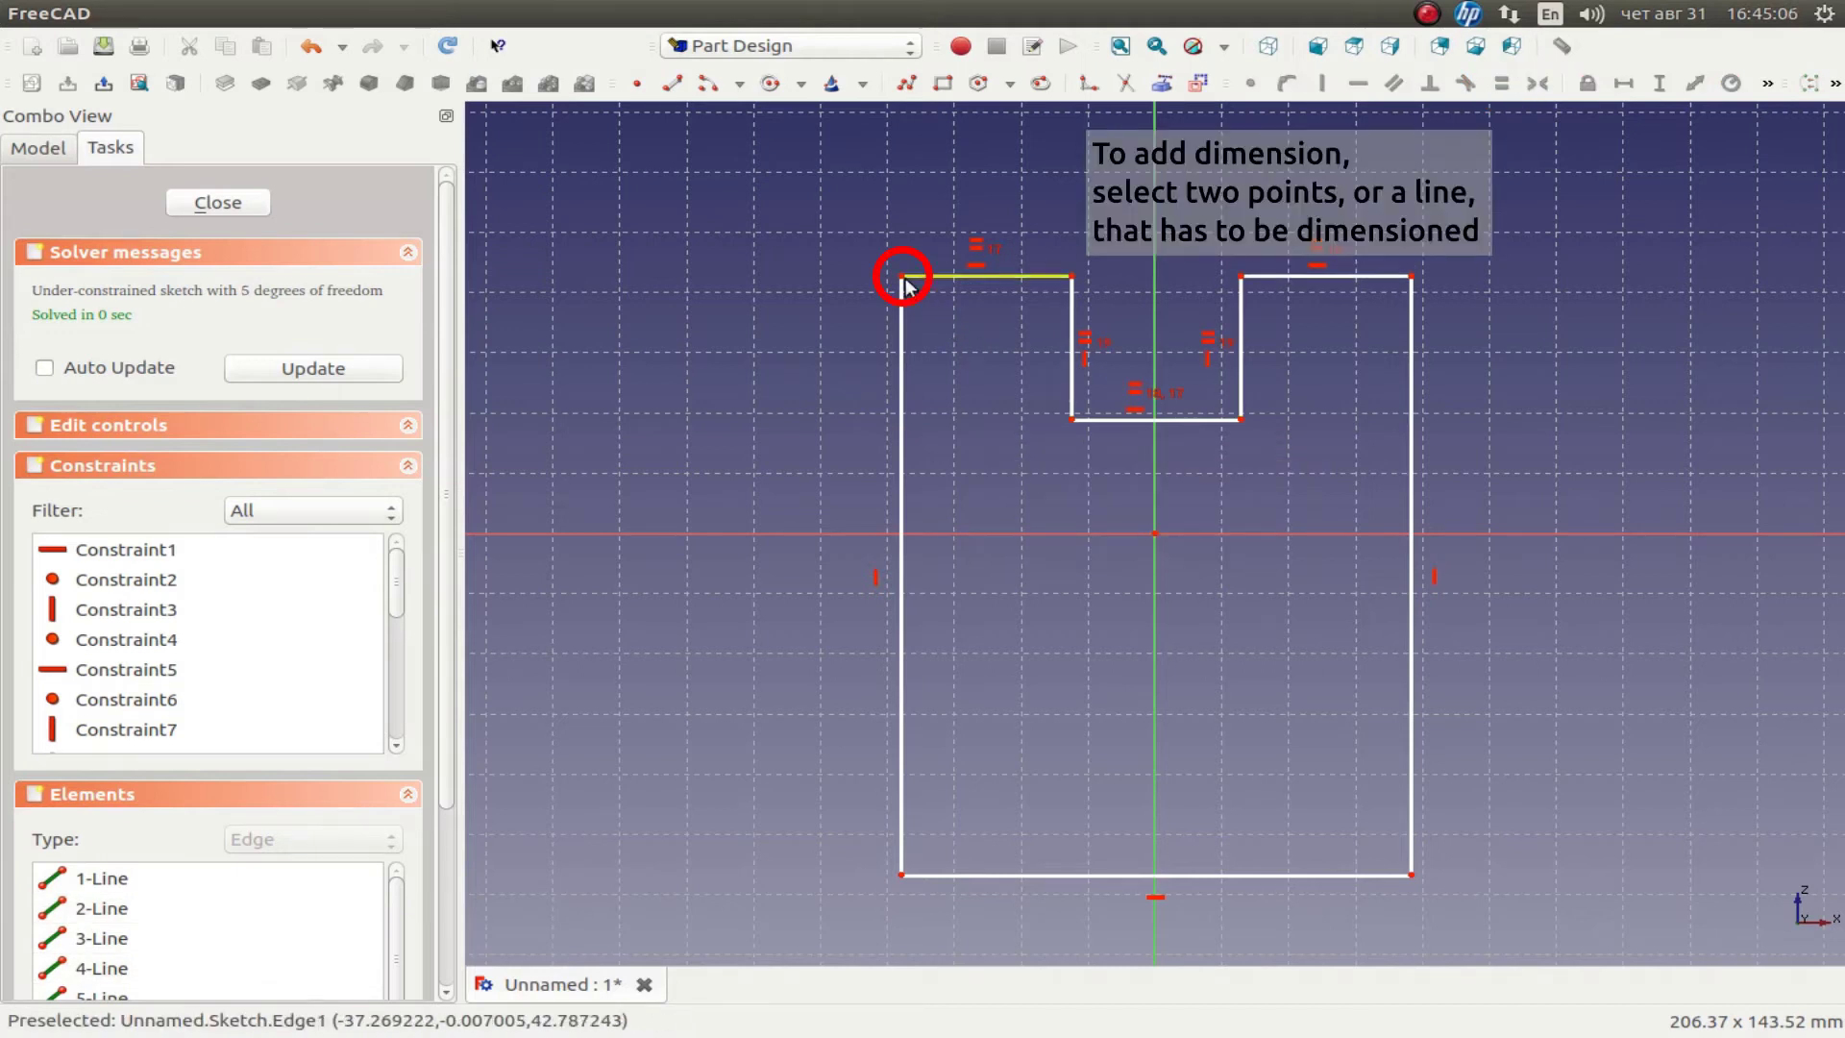
- Dimension the top-left edge to a 20 mm horizontal length
{"action": "left_click", "coordinate": [1070, 276]}
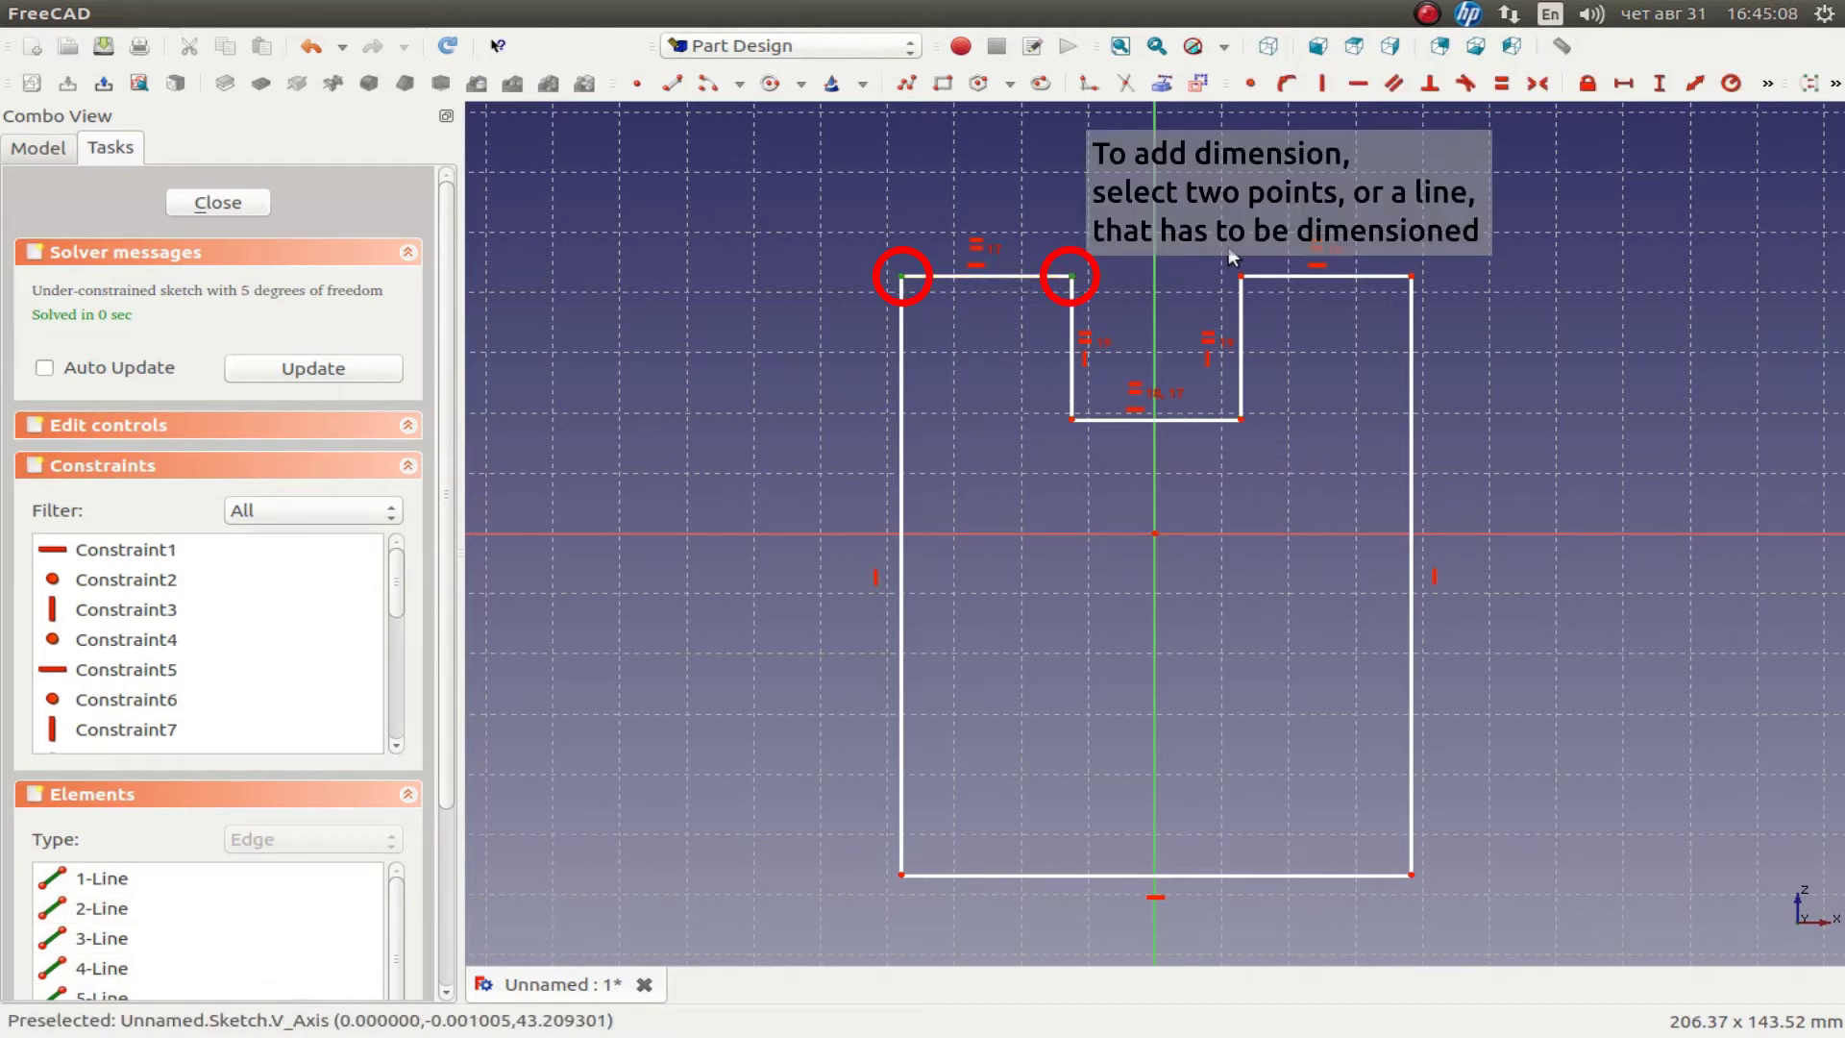
{"action": "left_click", "coordinate": [1624, 85]}
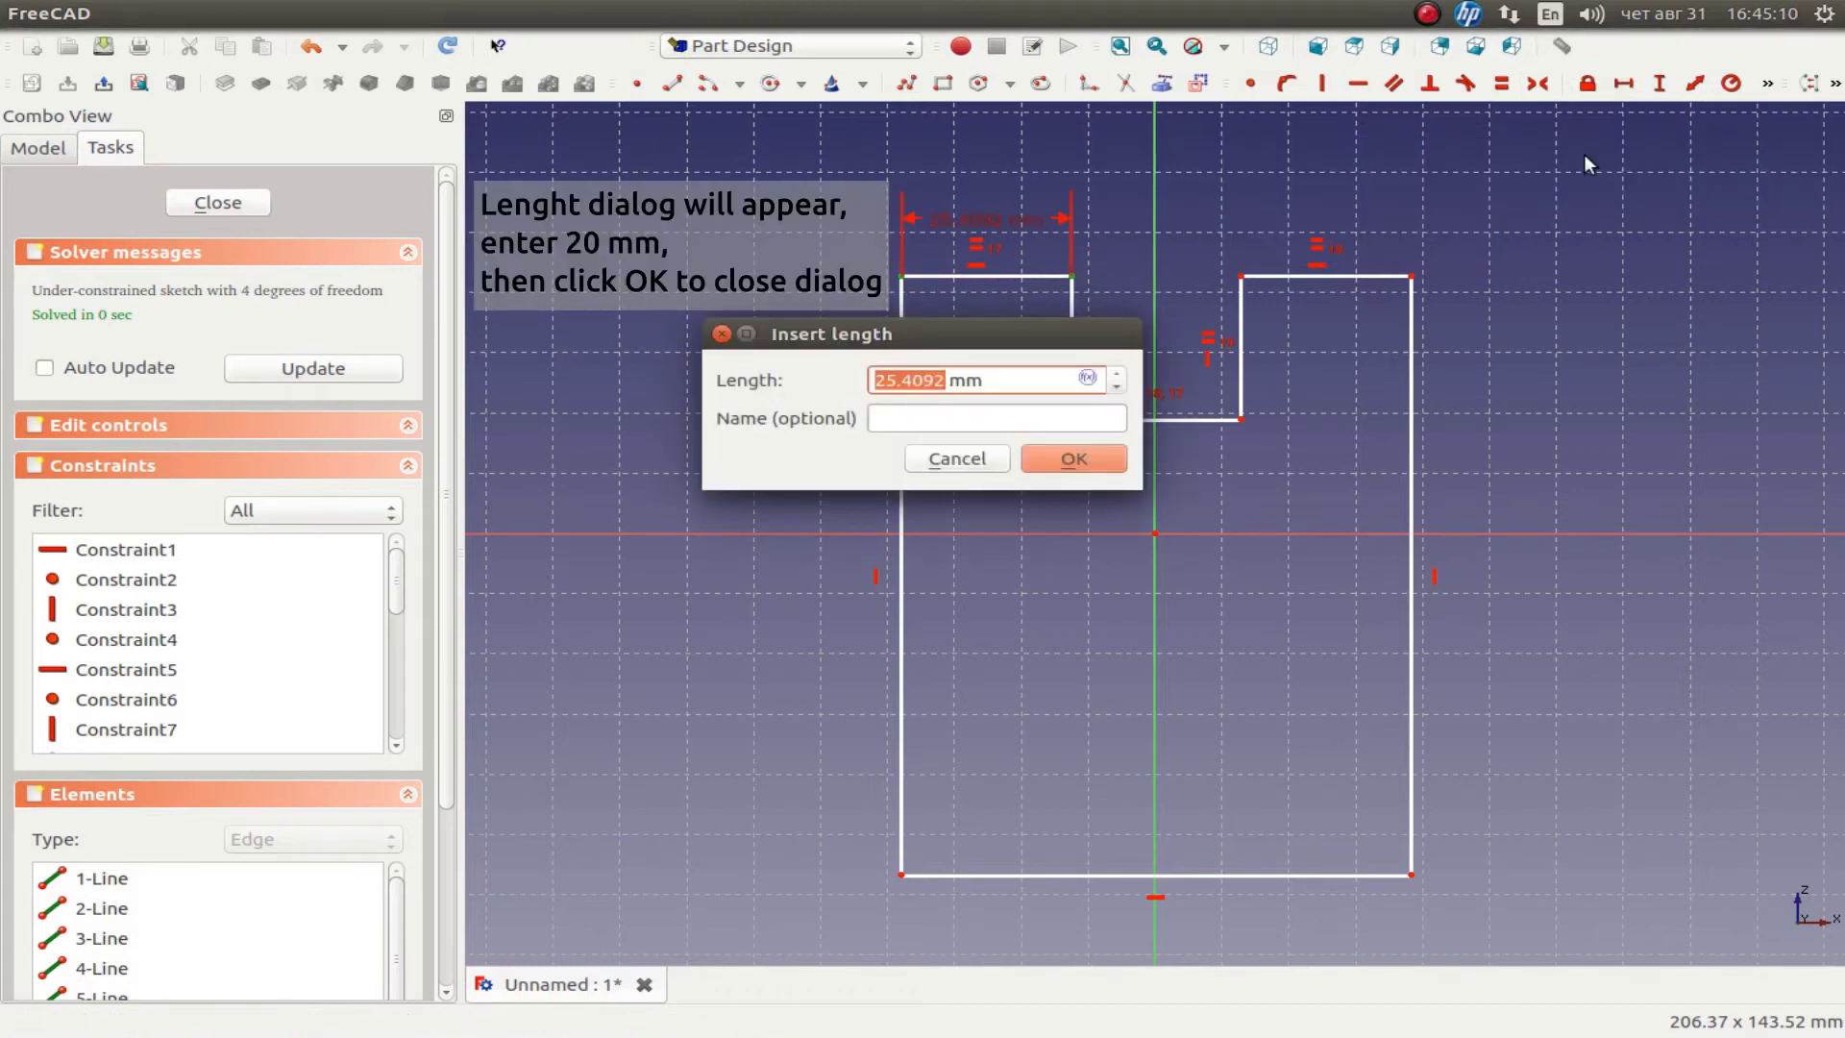
{"action": "type", "text": "20"}
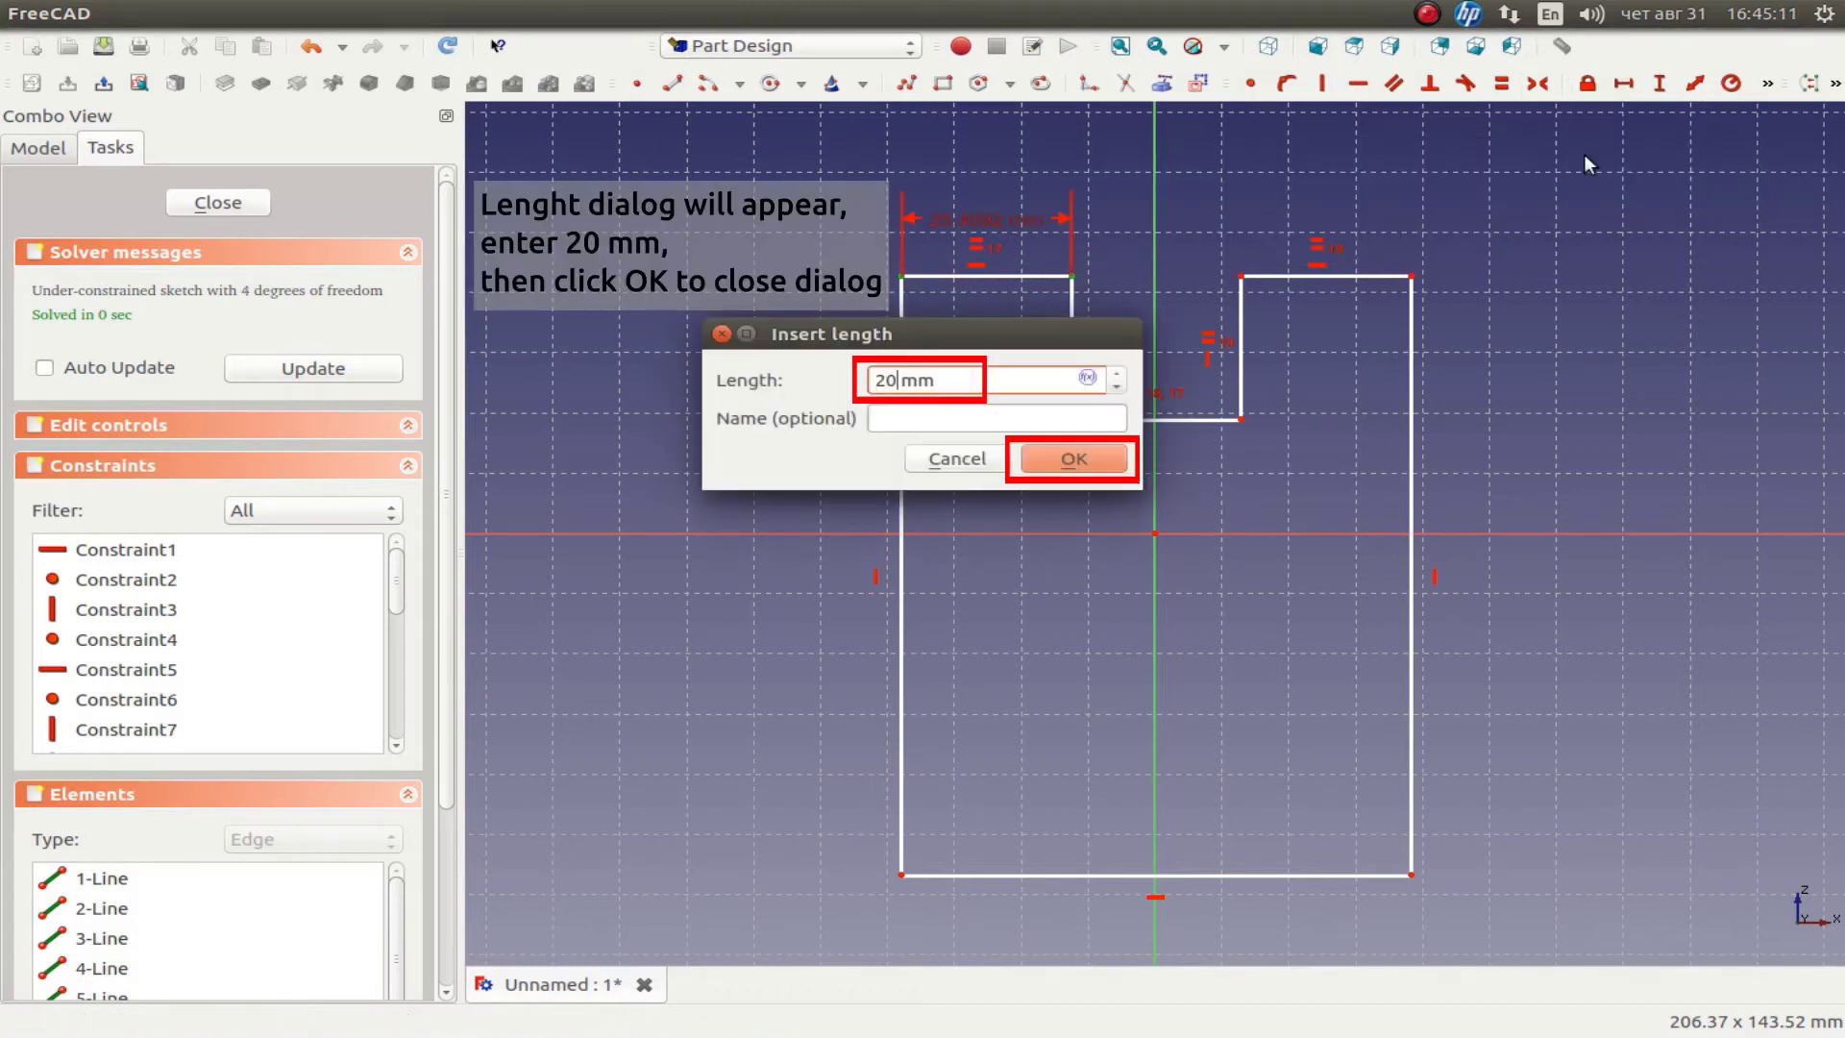
{"action": "key", "text": "Return"}
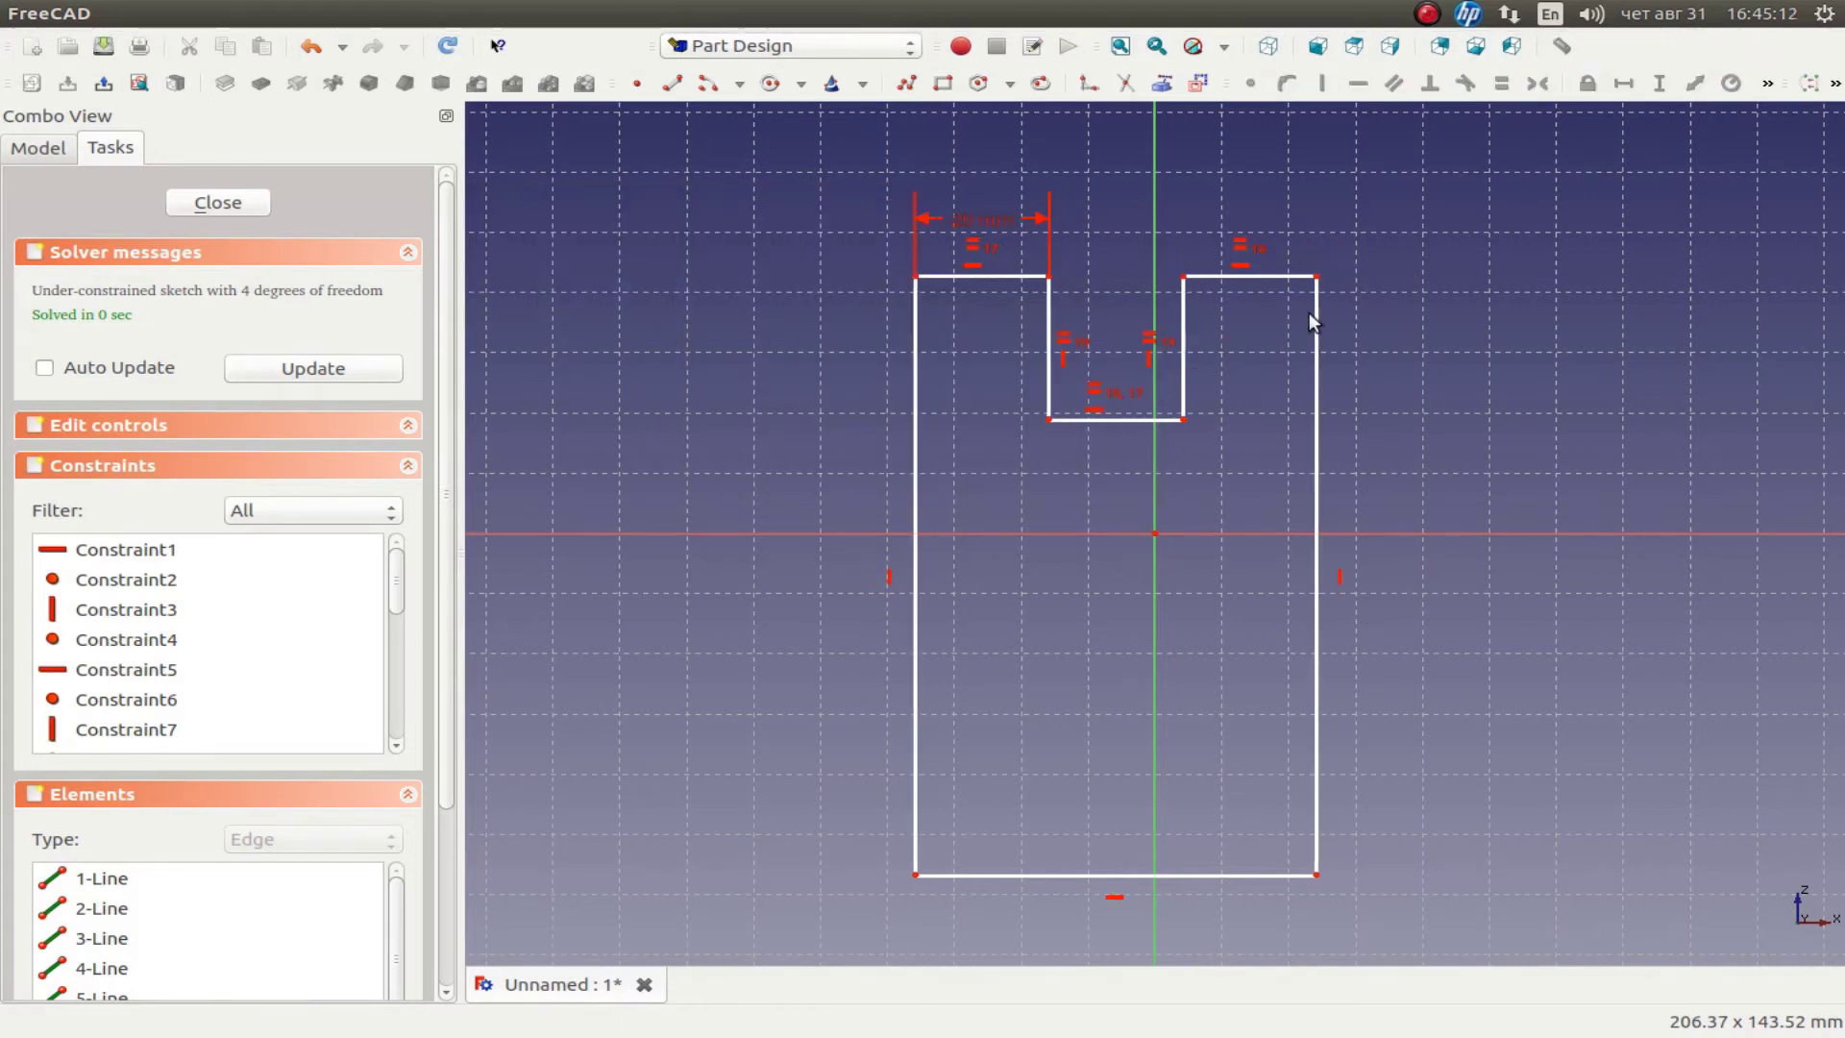
- Set a 60 mm vertical distance along the notch's left side
{"action": "left_click", "coordinate": [1049, 277]}
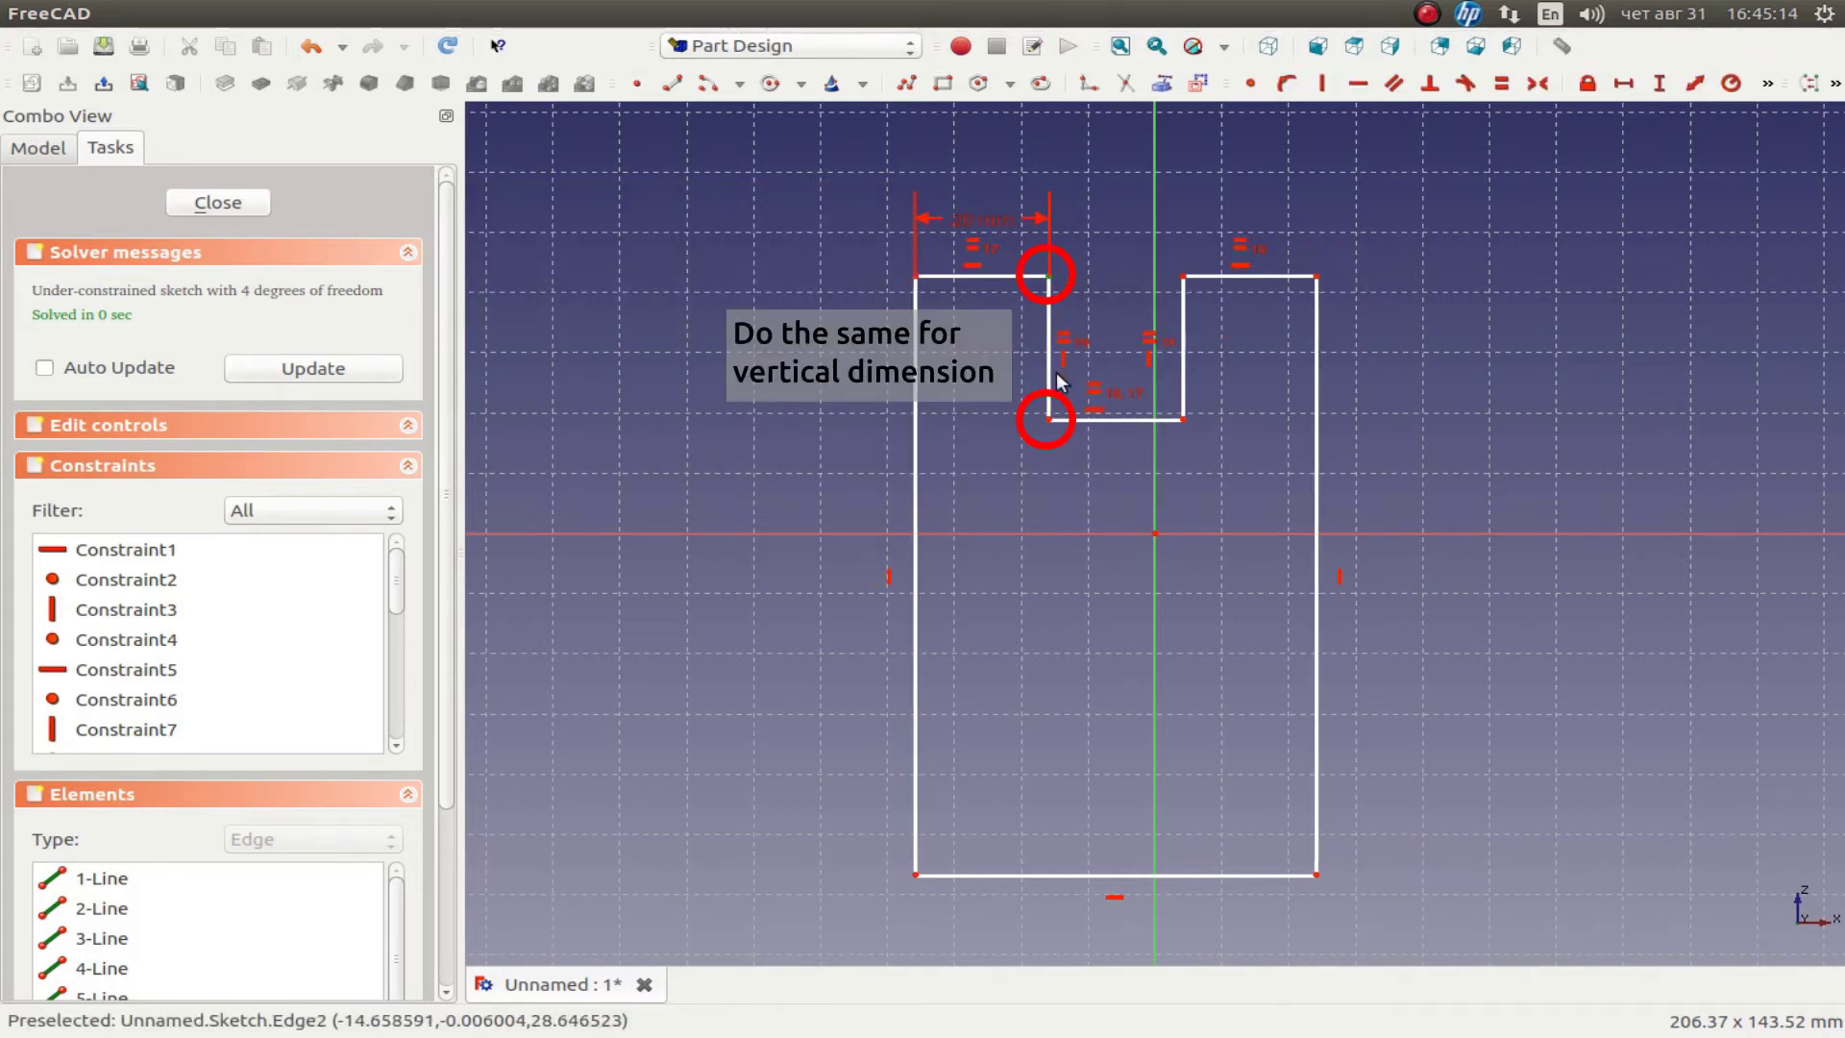
{"action": "left_click", "coordinate": [1050, 419]}
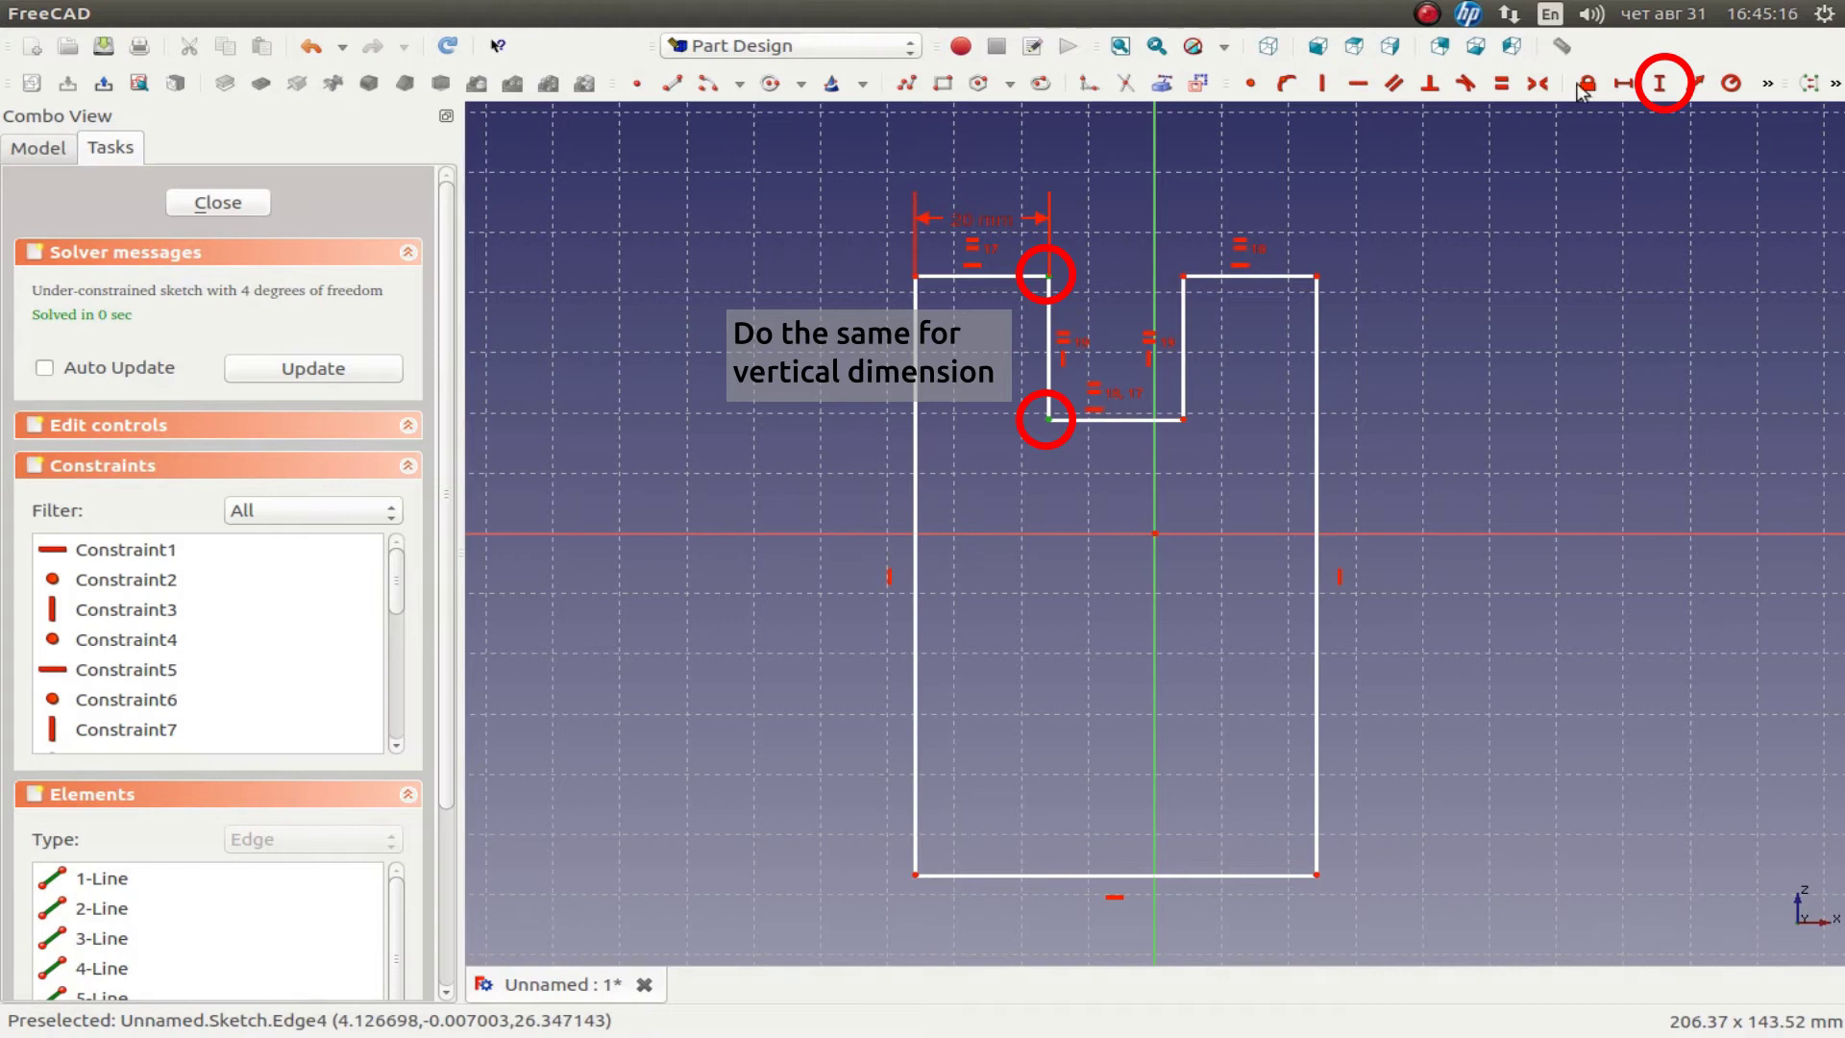
{"action": "left_click", "coordinate": [1660, 83]}
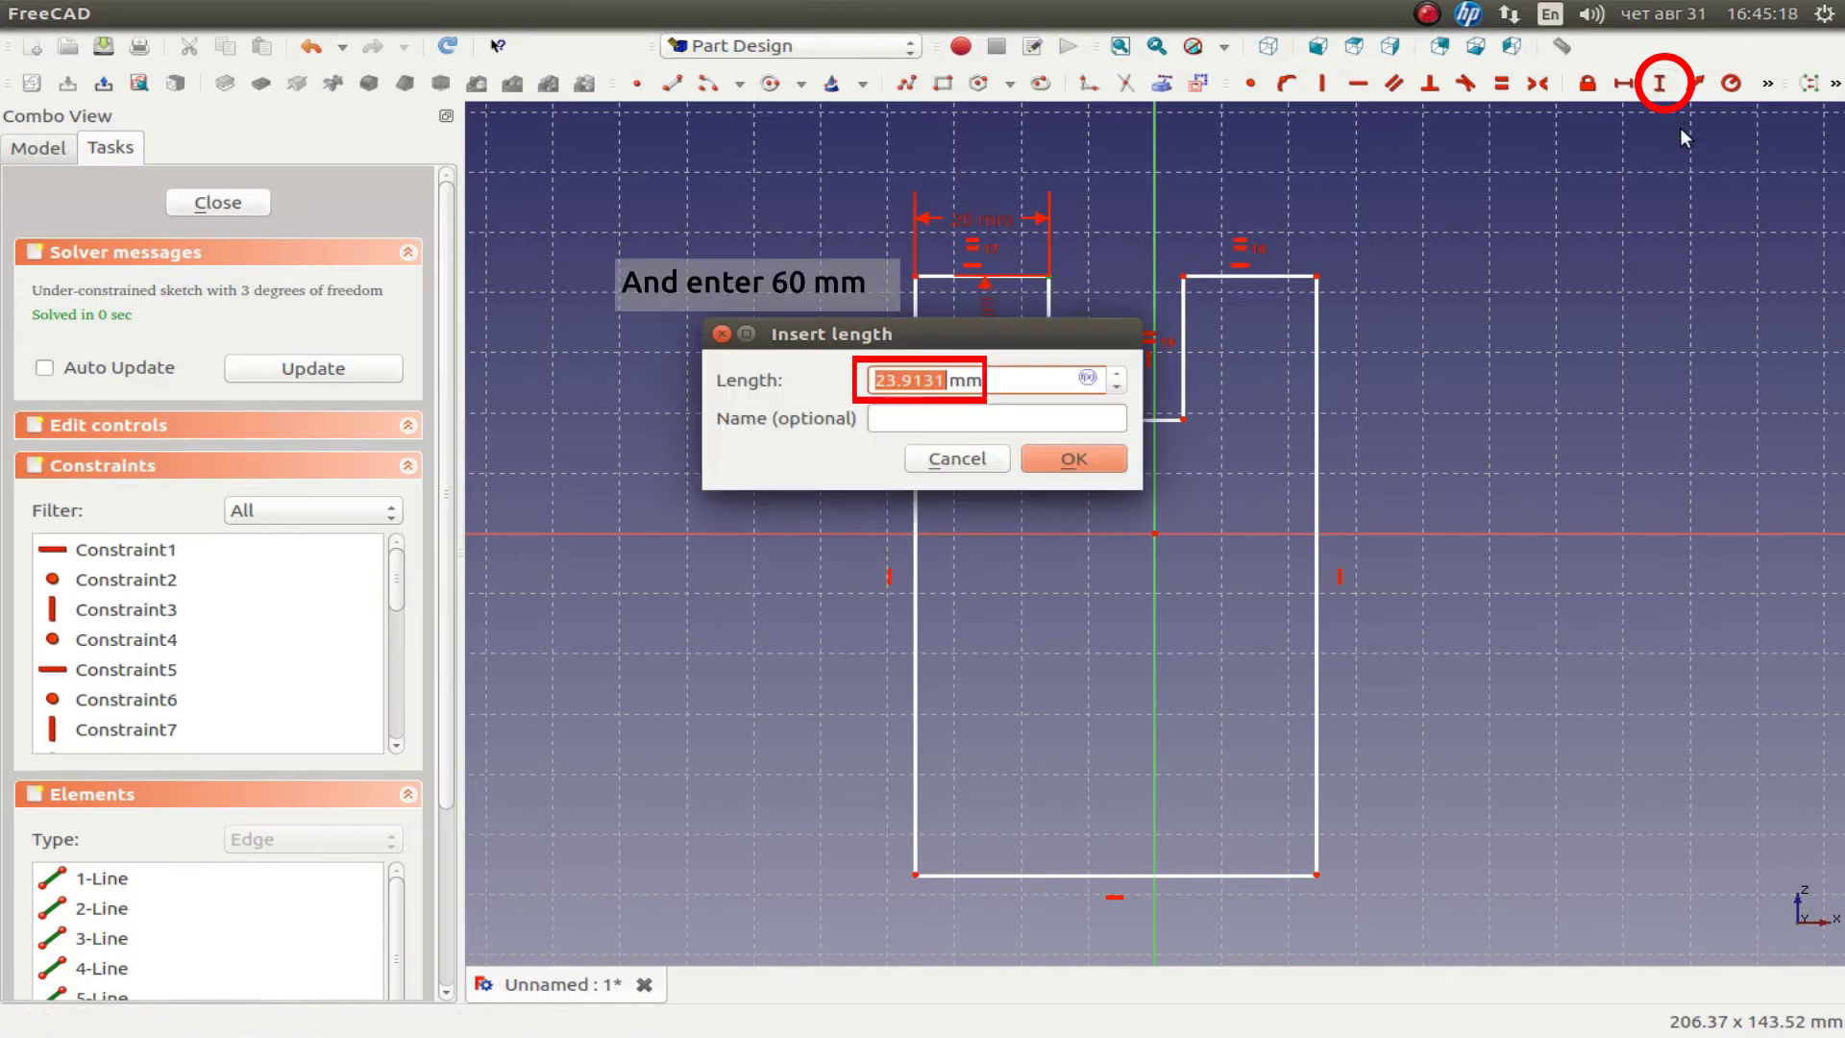
{"action": "type", "text": "60"}
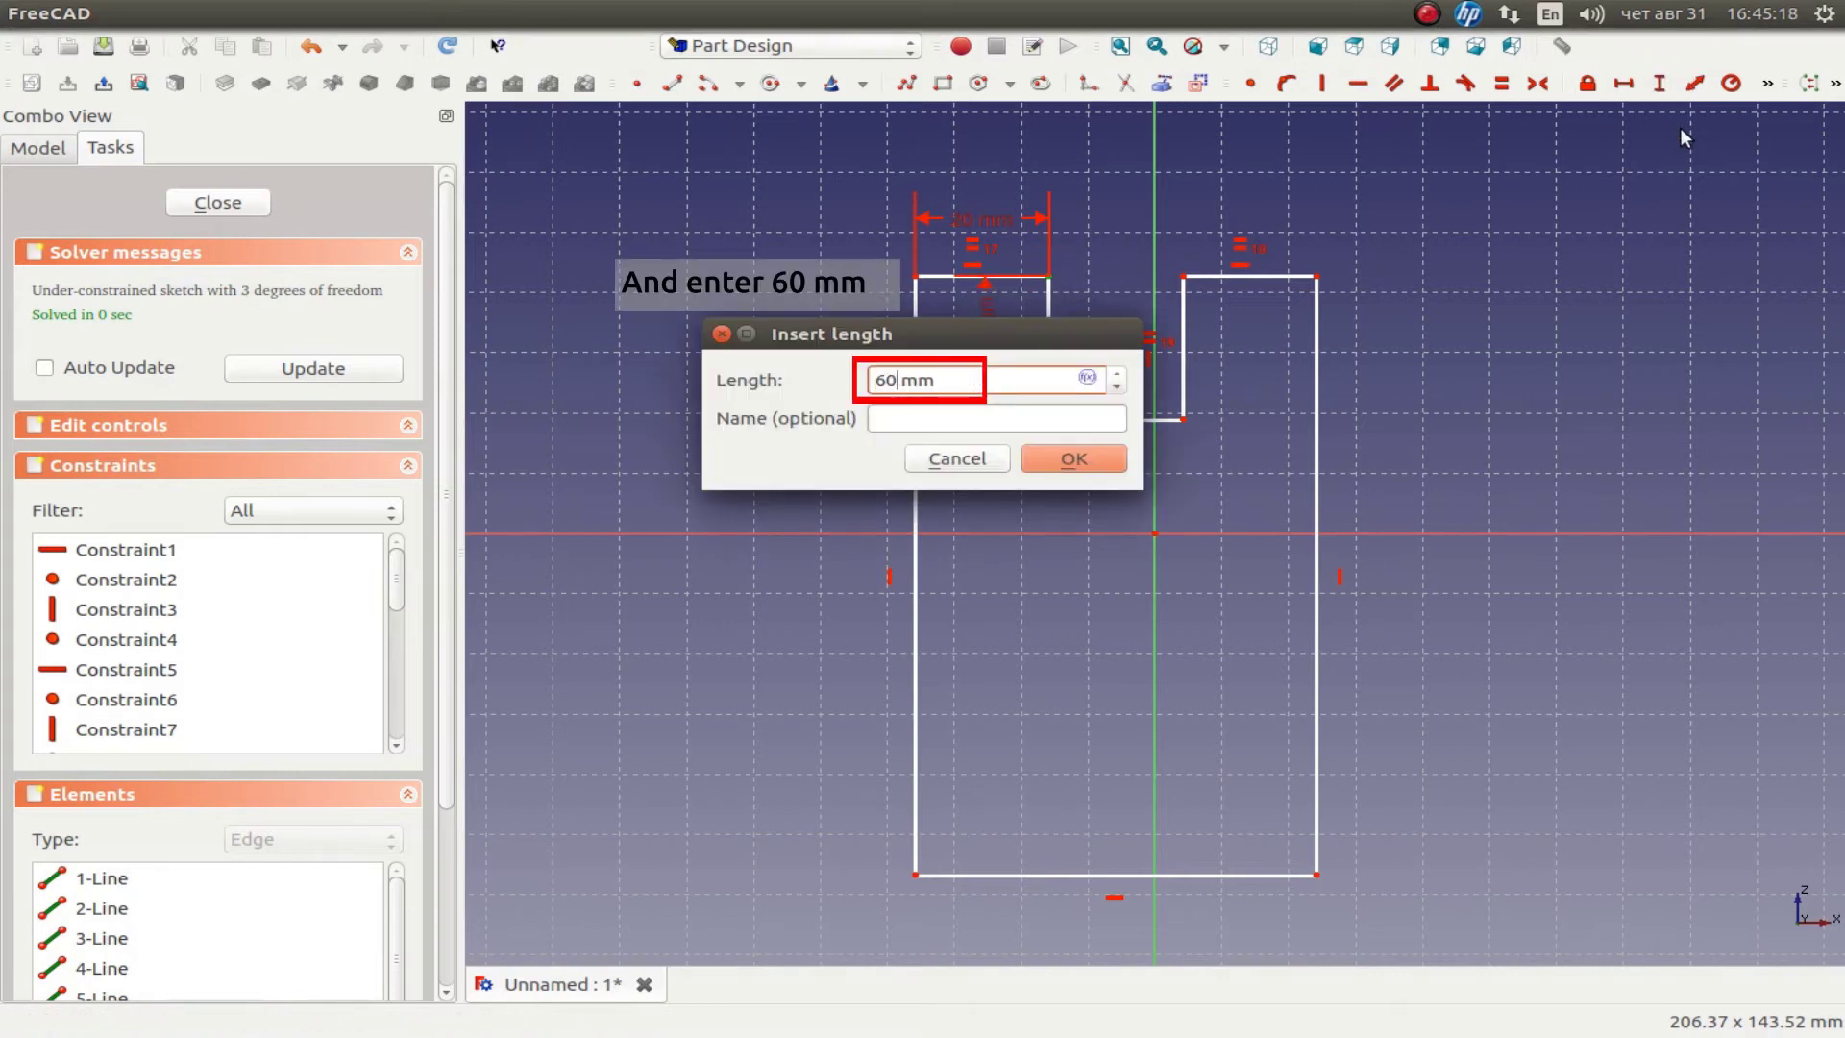
{"action": "key", "text": "Return"}
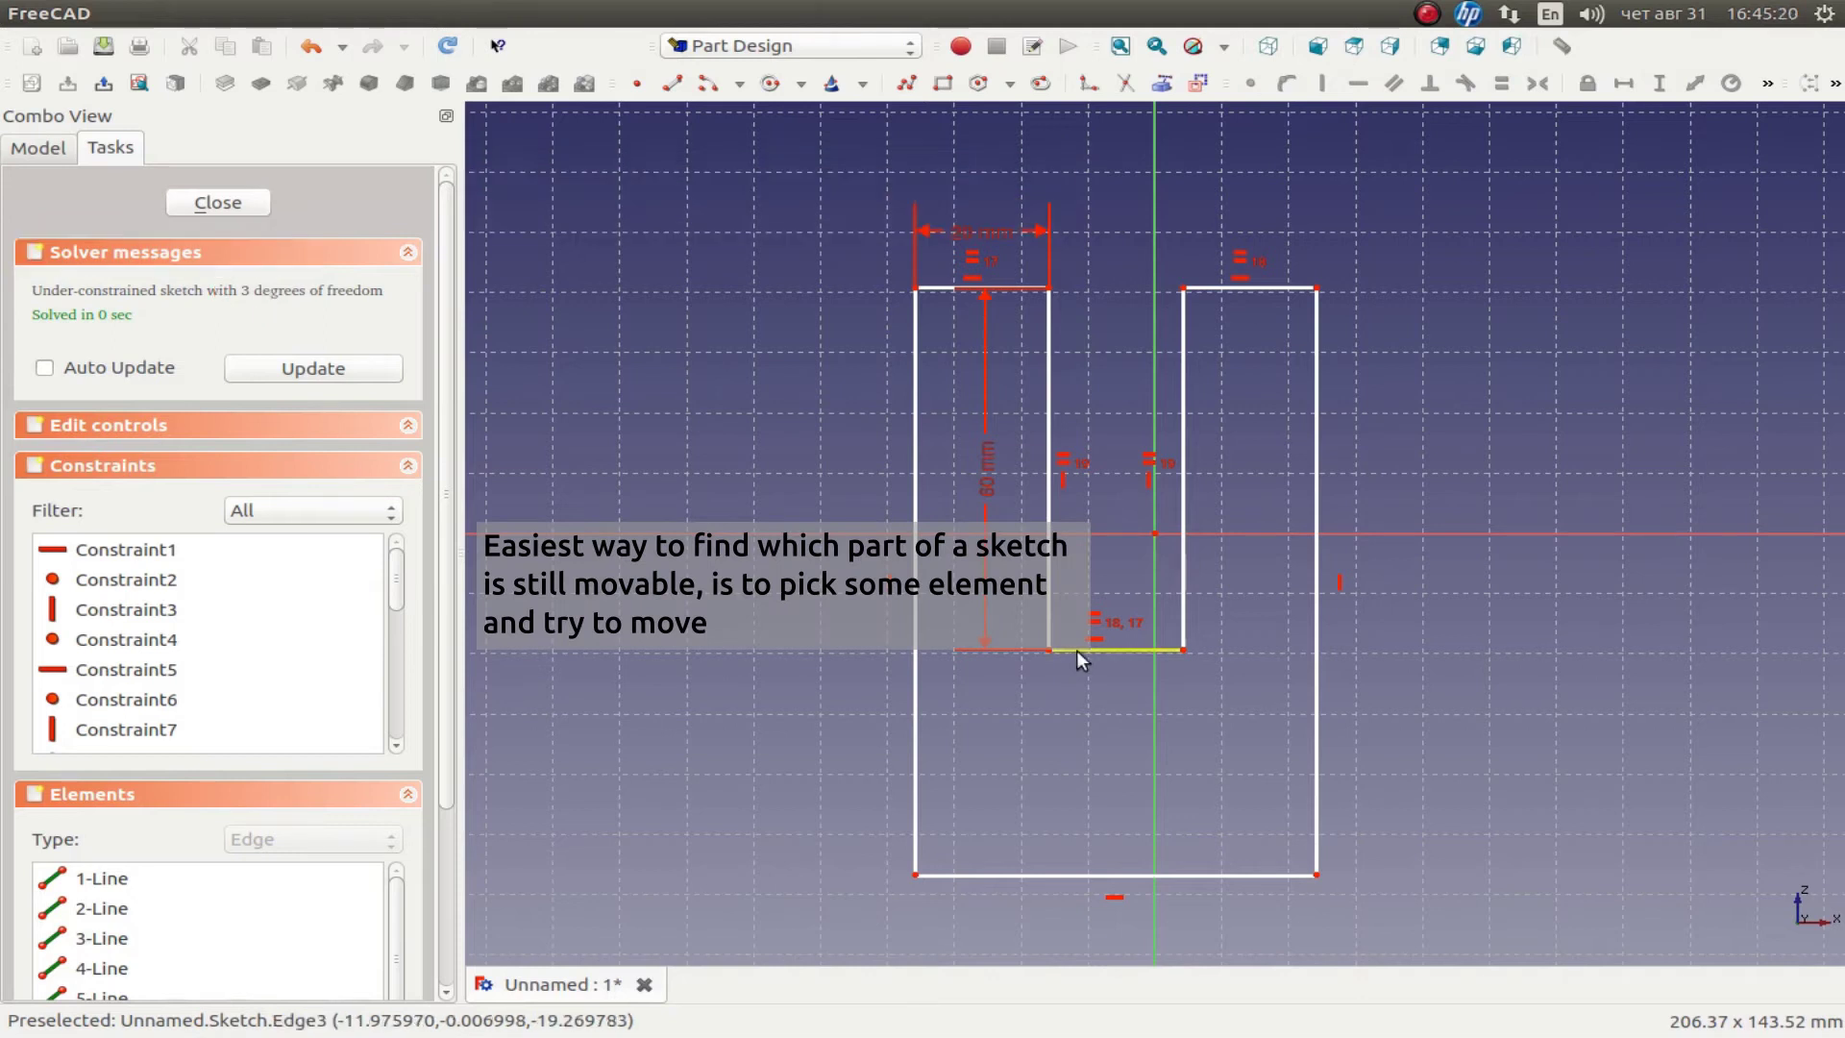
- Make the notch's bottom corners symmetric about the vertical axis
{"action": "mouse_move", "coordinate": [1076, 650]}
{"action": "left_mouse_down"}
{"action": "mouse_move", "coordinate": [1108, 378]}
{"action": "mouse_move", "coordinate": [1086, 377]}
{"action": "left_mouse_up"}
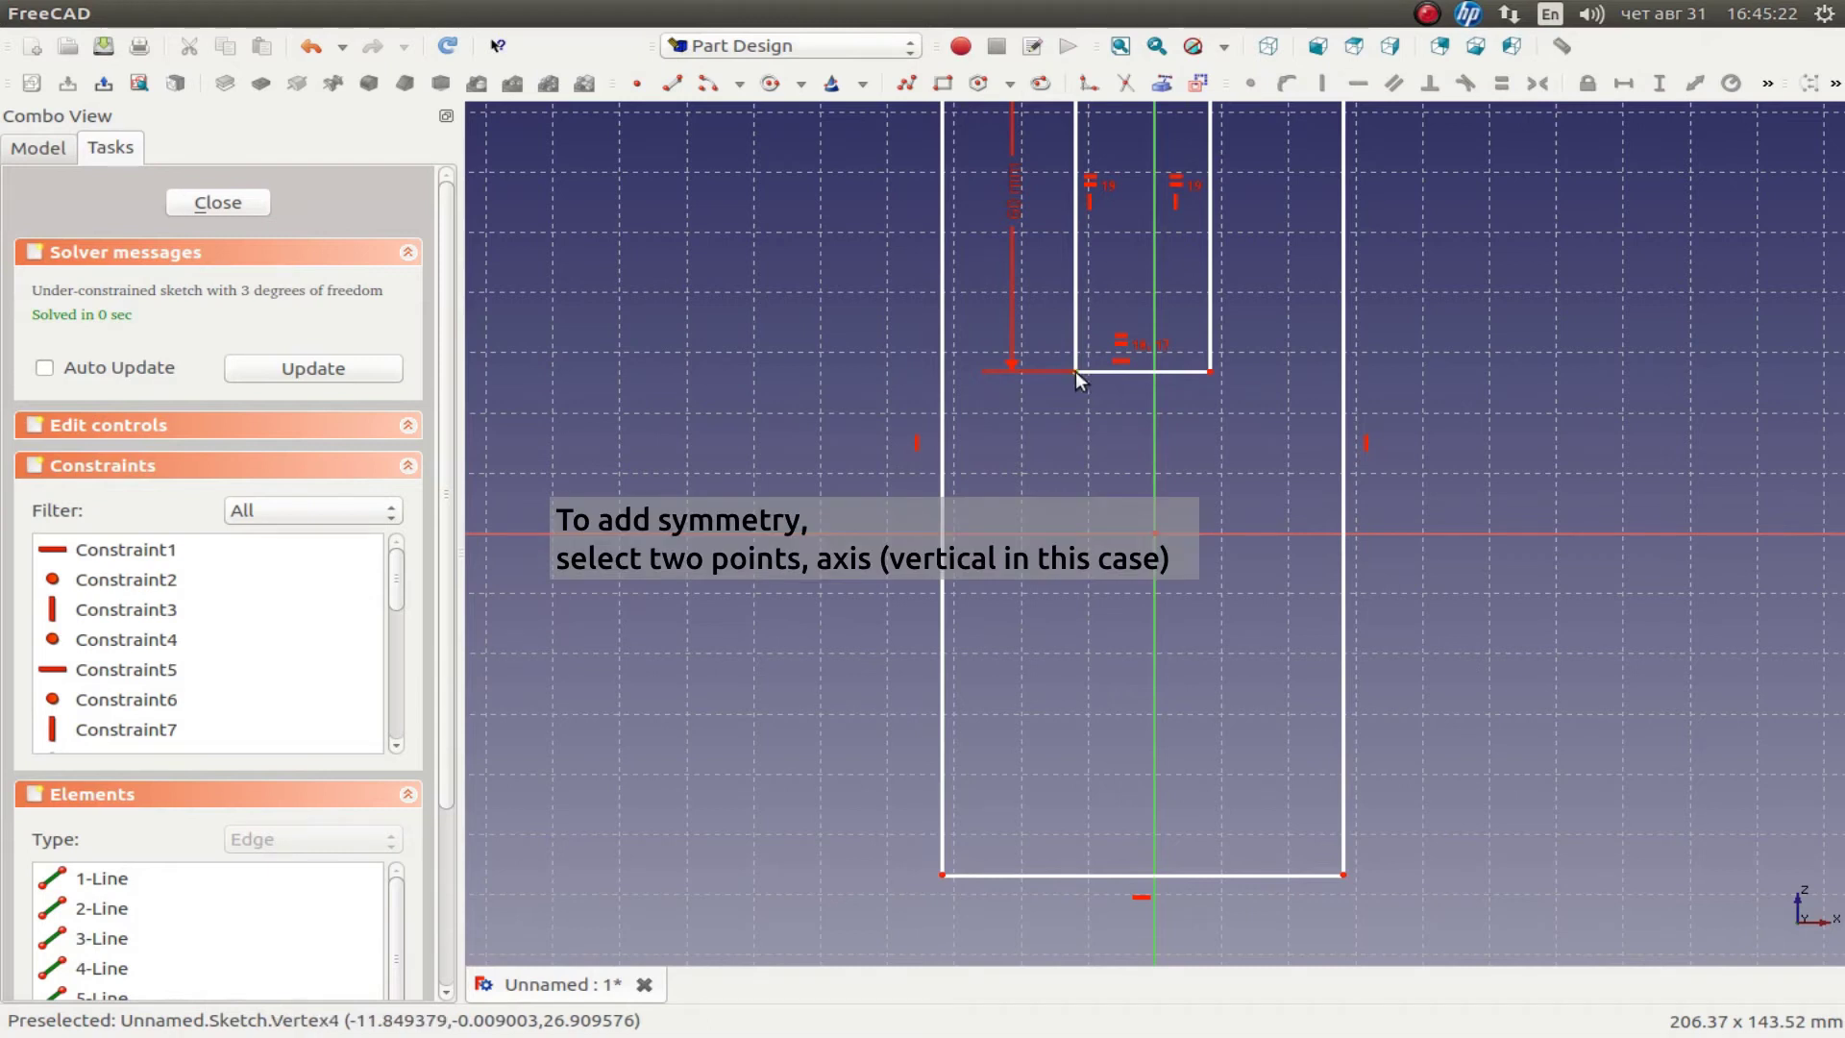
{"action": "left_click", "coordinate": [1076, 370]}
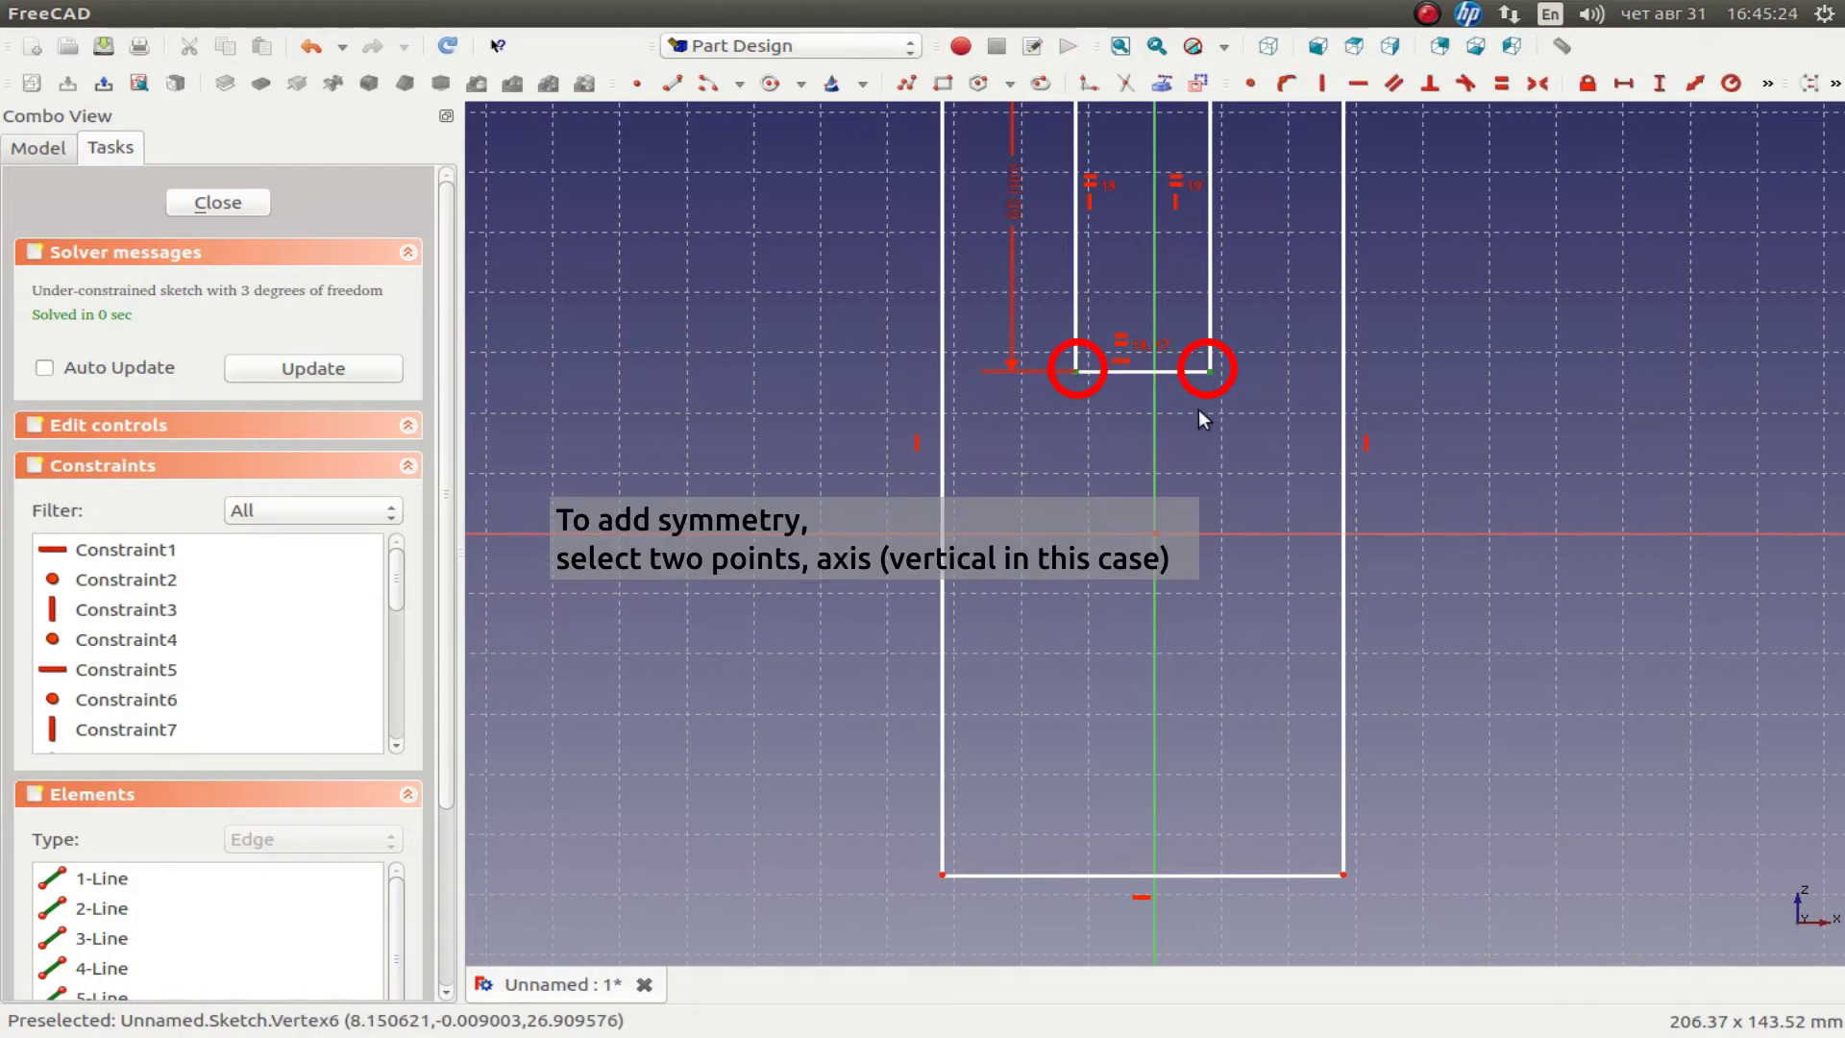
{"action": "left_click", "coordinate": [1157, 455]}
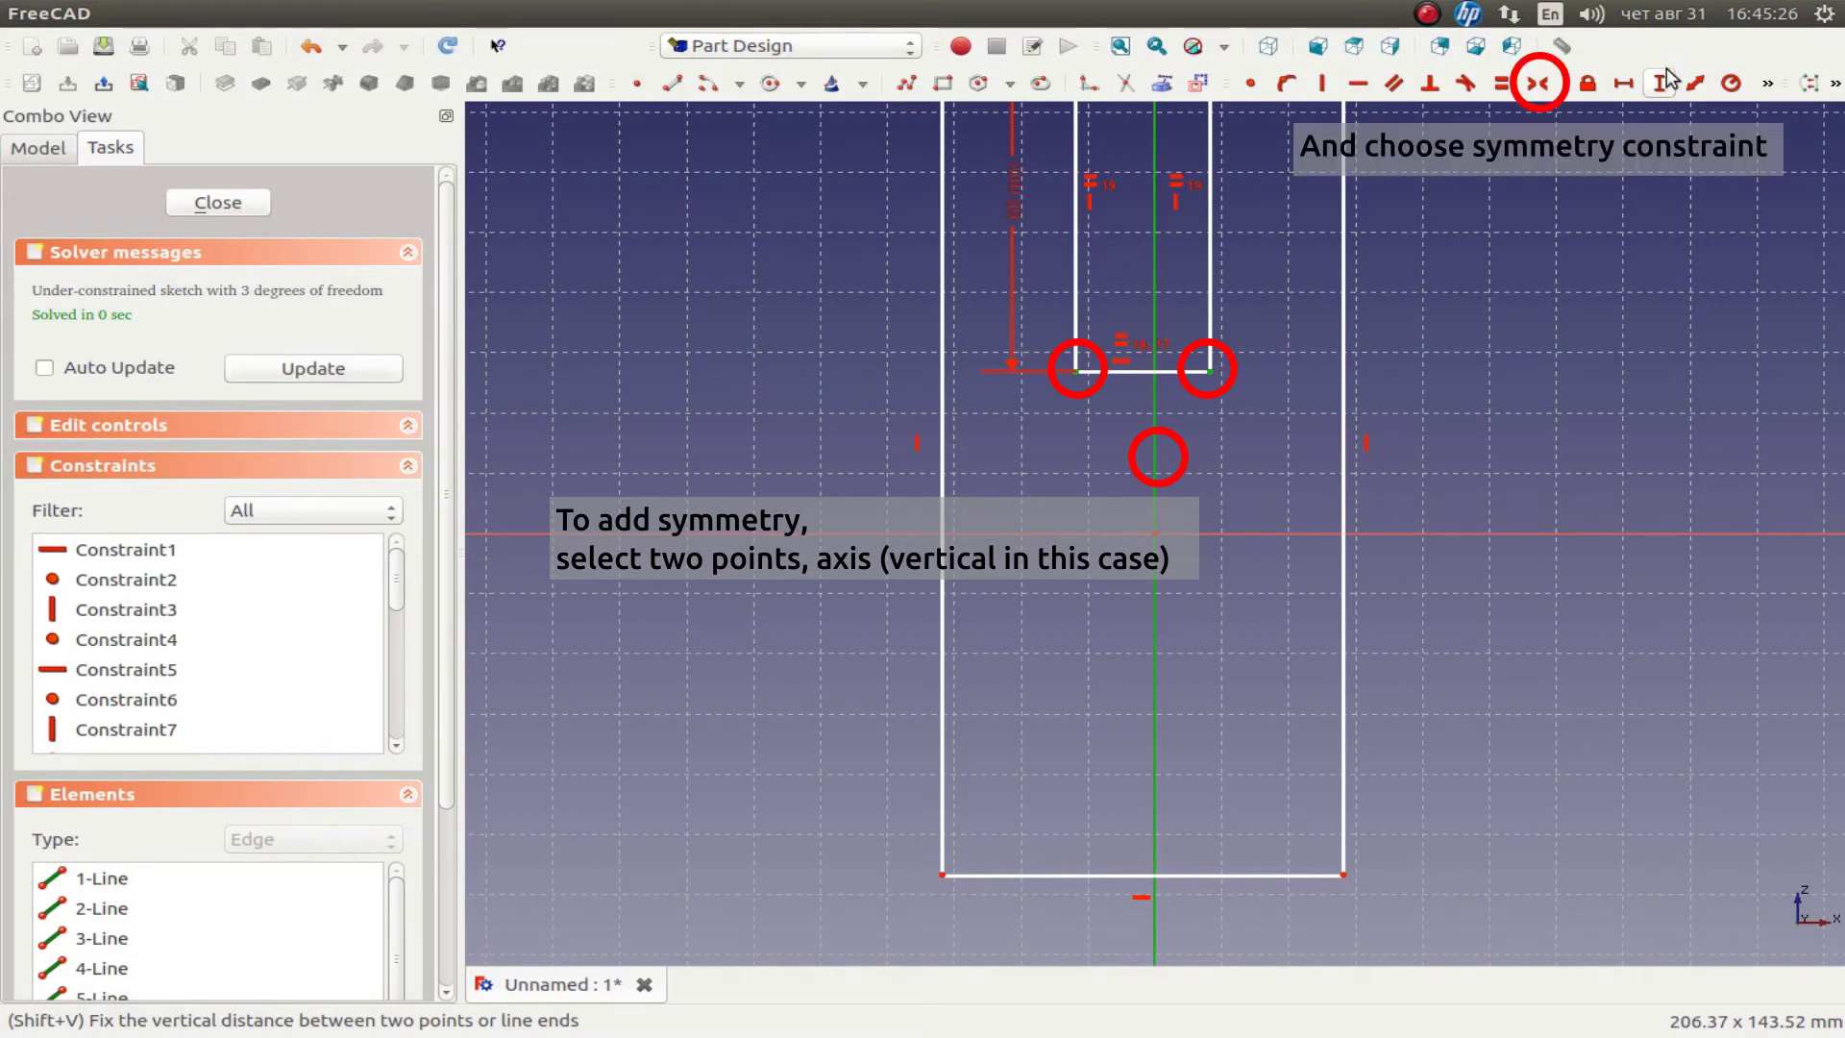
{"action": "left_click", "coordinate": [1538, 82]}
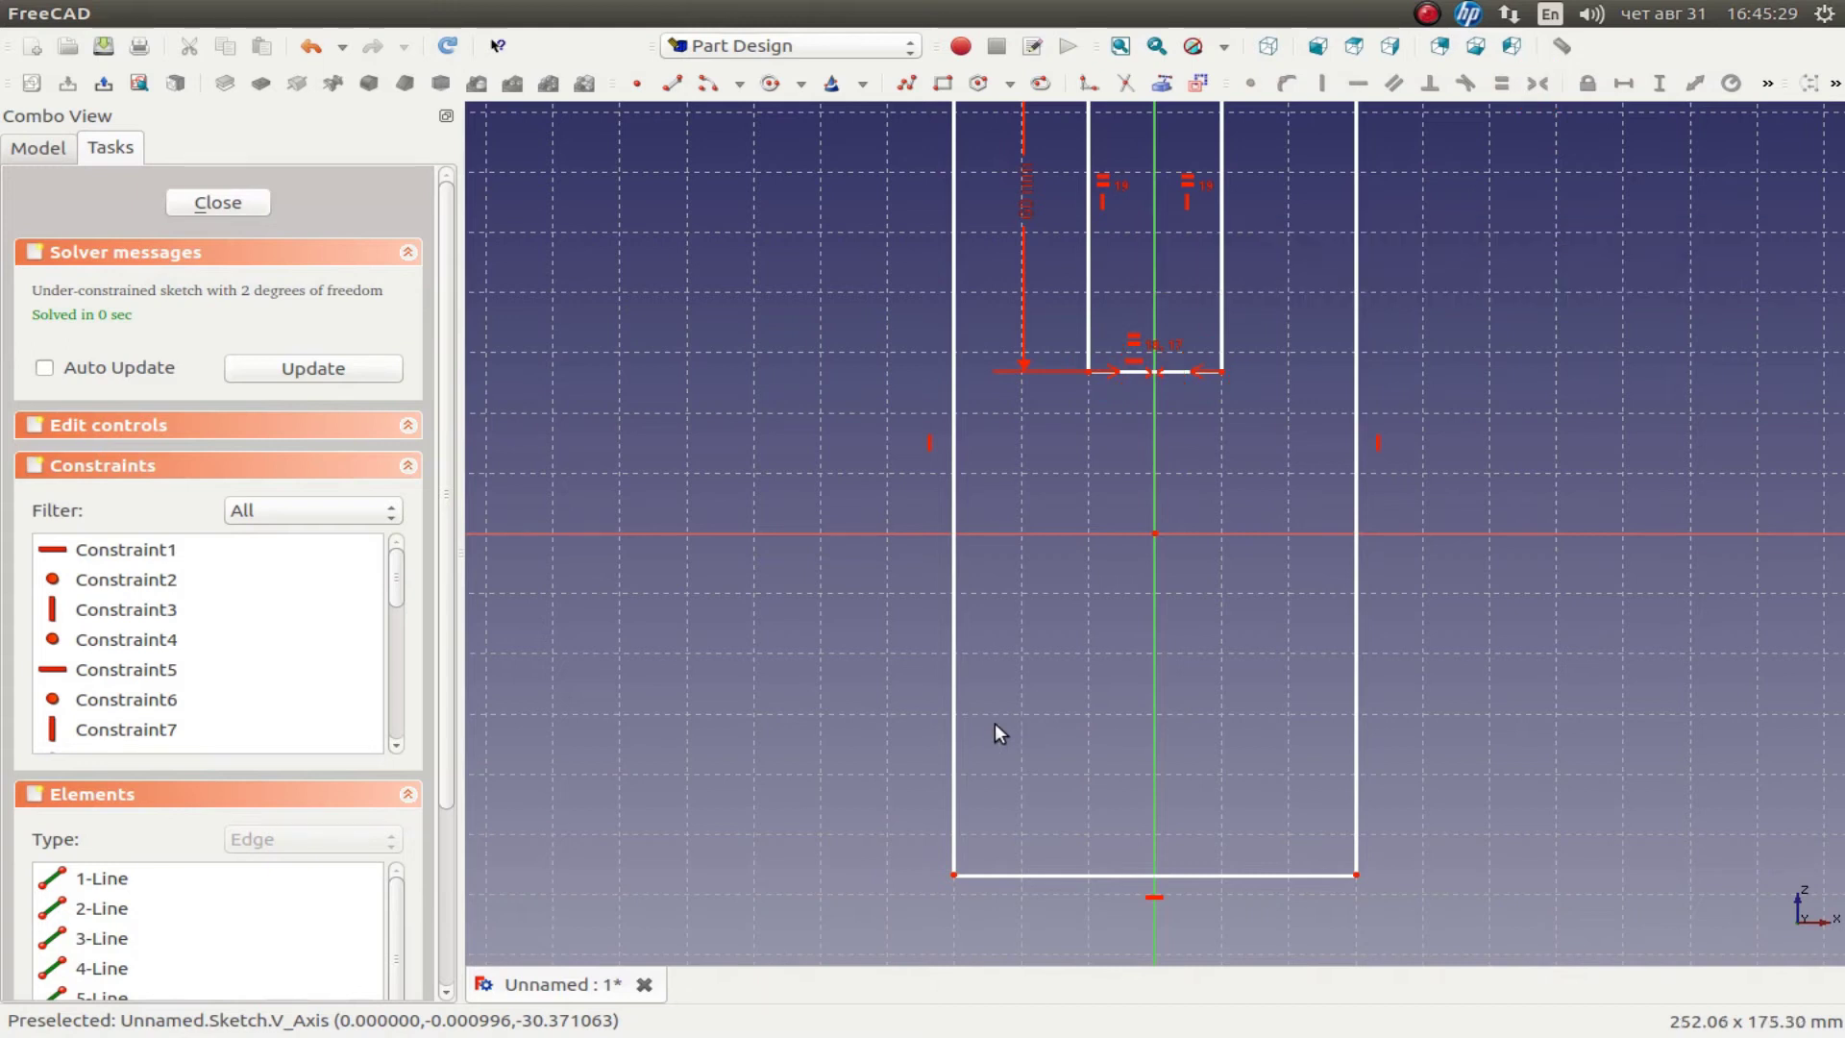
{"action": "scroll", "coordinate": [1037, 634], "scroll_direction": "down", "scroll_amount": 4}
{"action": "scroll", "coordinate": [1011, 493], "scroll_direction": "up", "scroll_amount": 2}
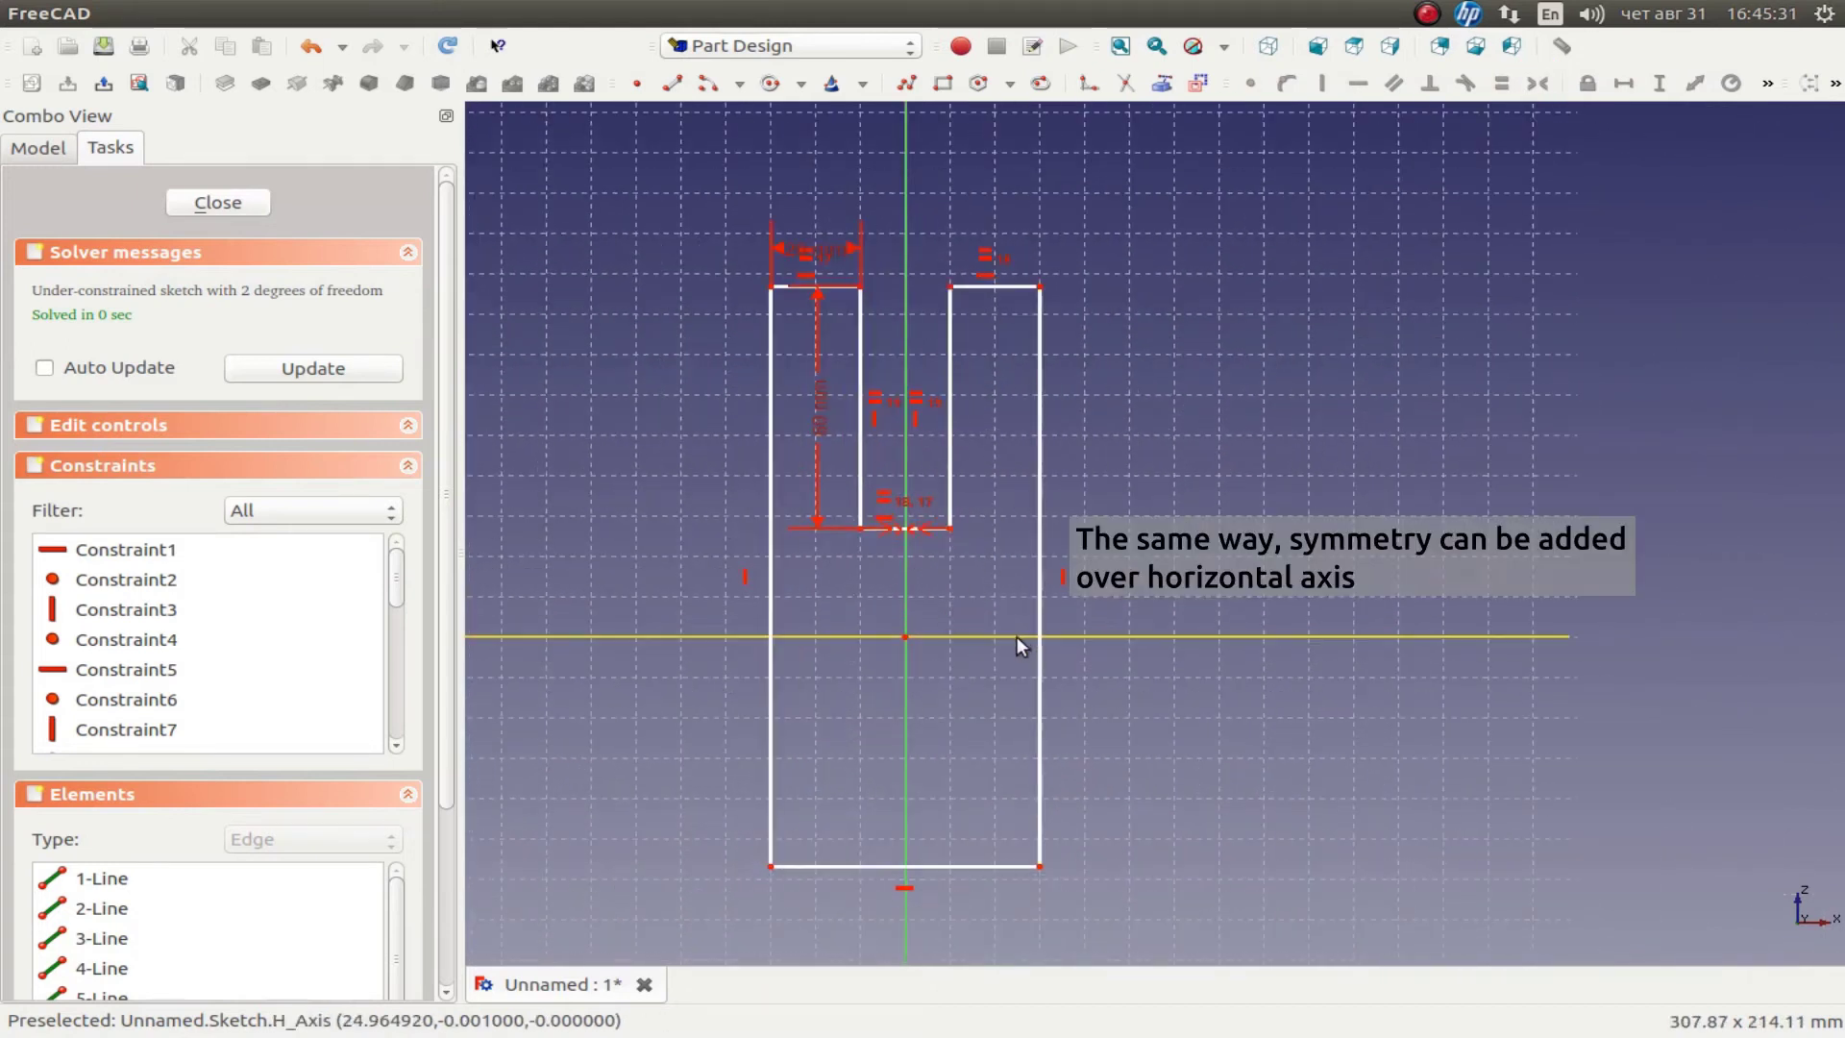
- Make the bar's top-right and bottom-right corners symmetric about the horizontal axis
{"action": "left_click", "coordinate": [1040, 285]}
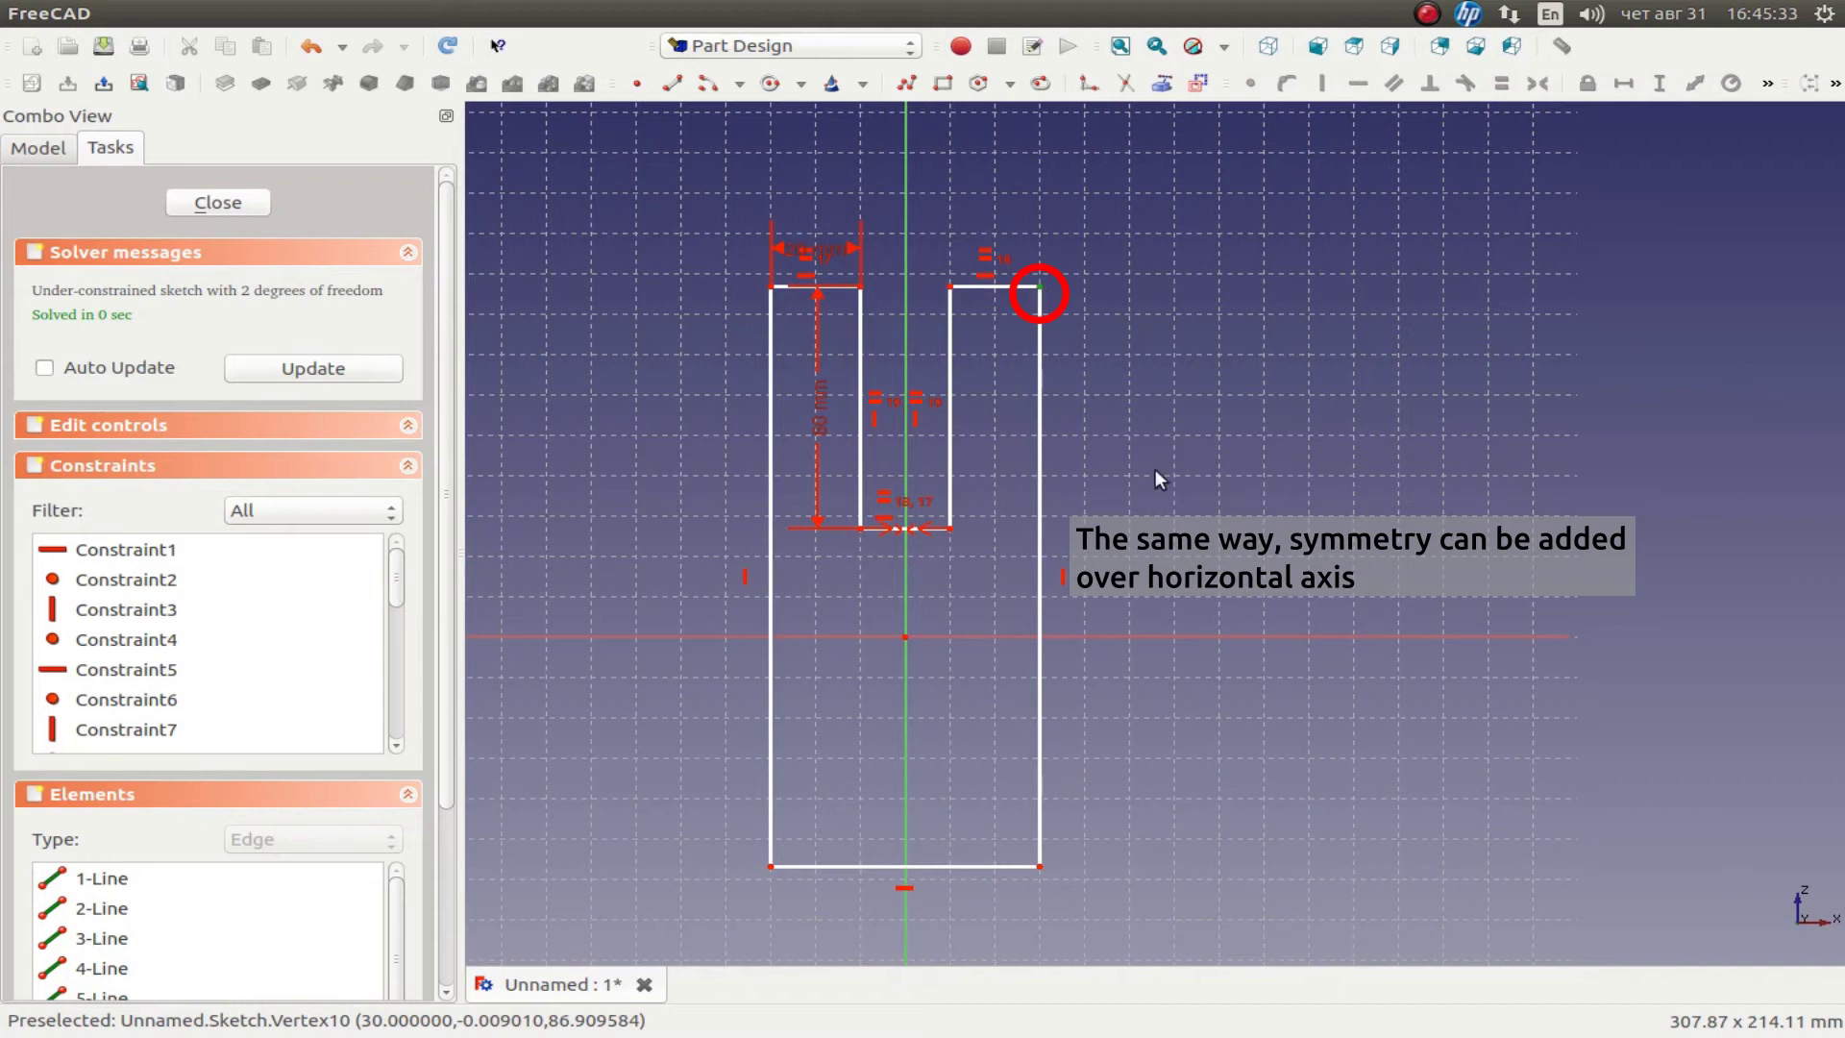
{"action": "left_click", "coordinate": [1042, 866]}
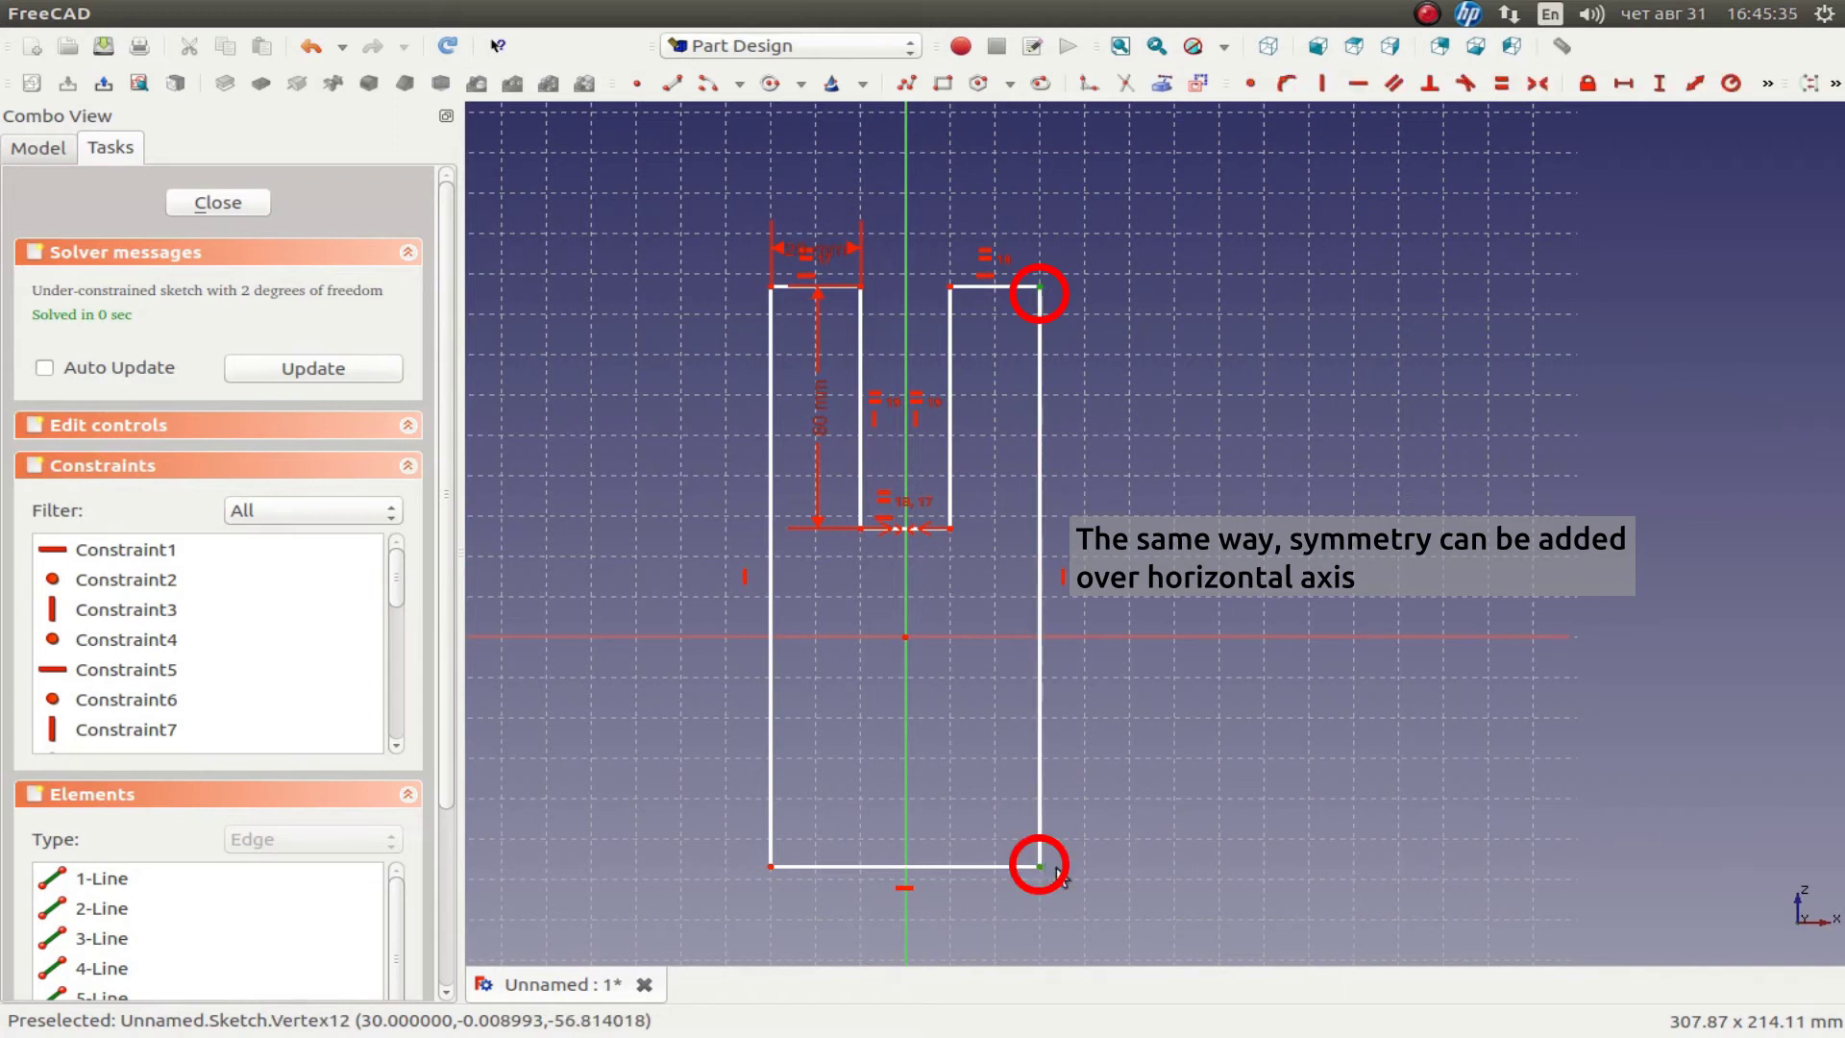
{"action": "left_click", "coordinate": [1216, 637]}
{"action": "left_click", "coordinate": [1537, 85]}
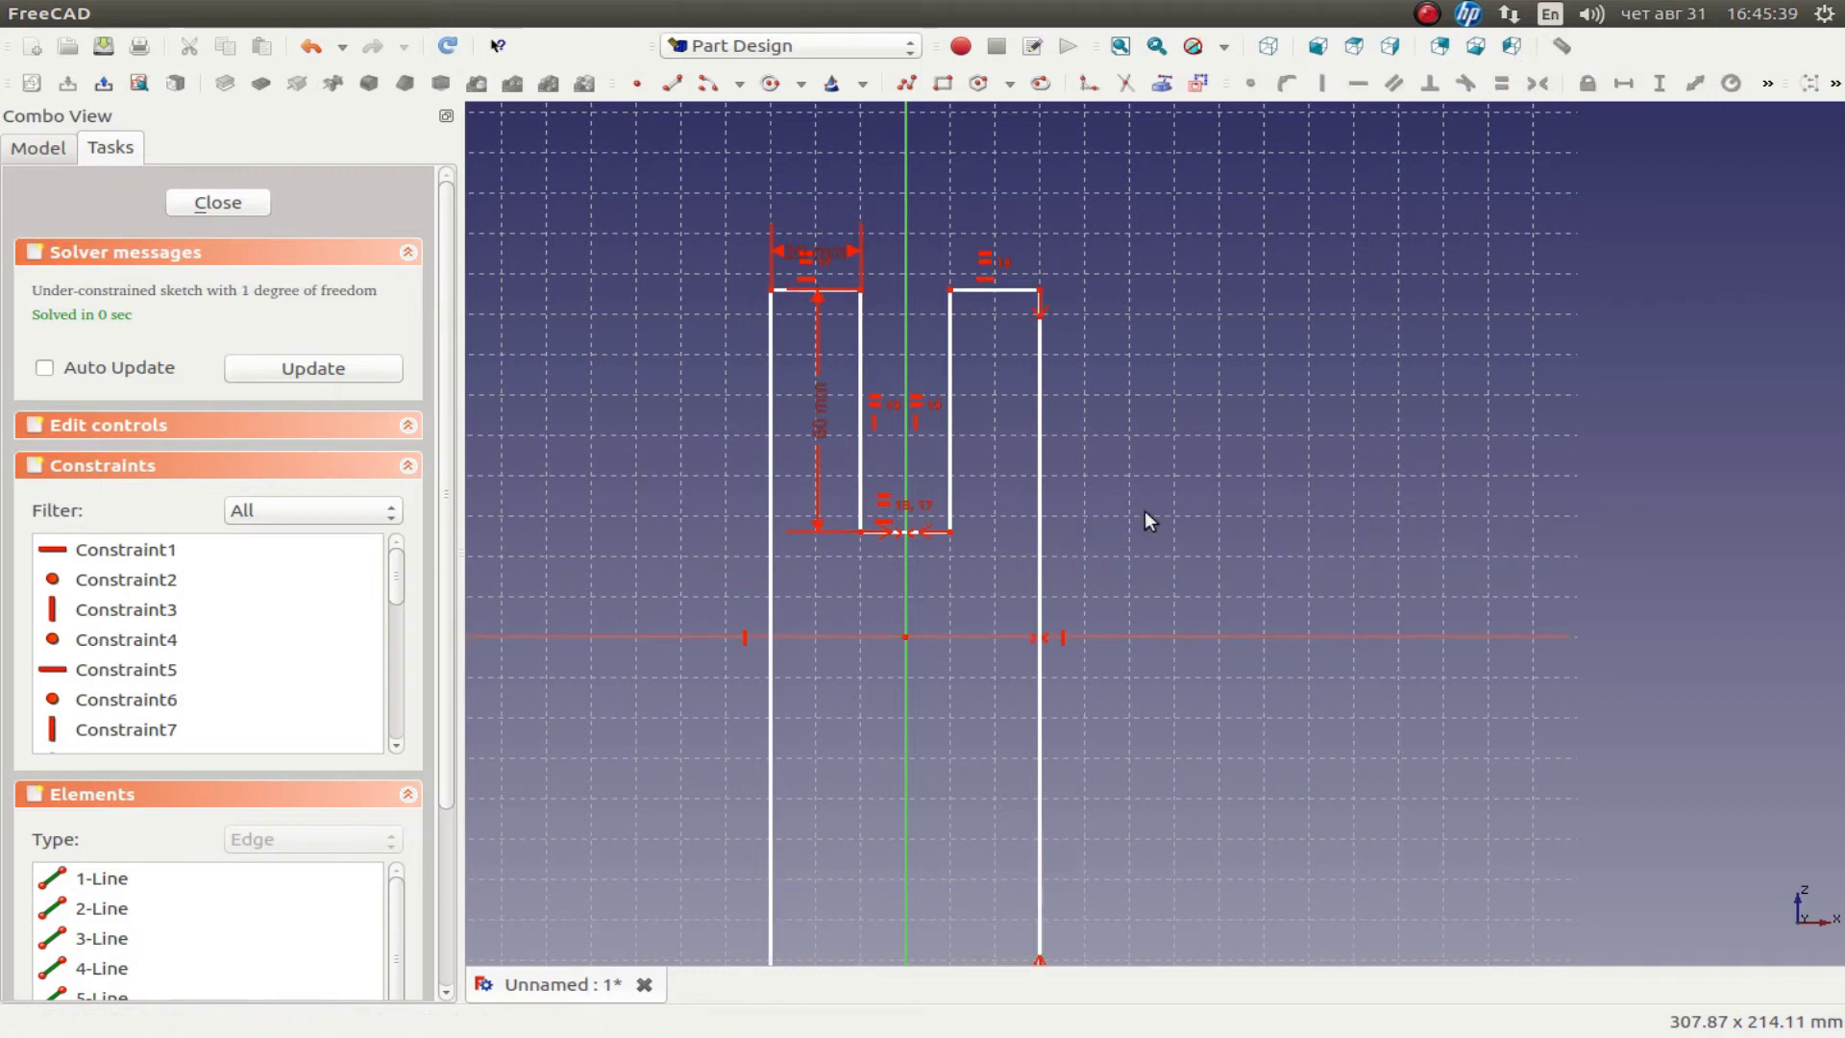
{"action": "scroll", "coordinate": [1076, 576], "scroll_direction": "down", "scroll_amount": 3}
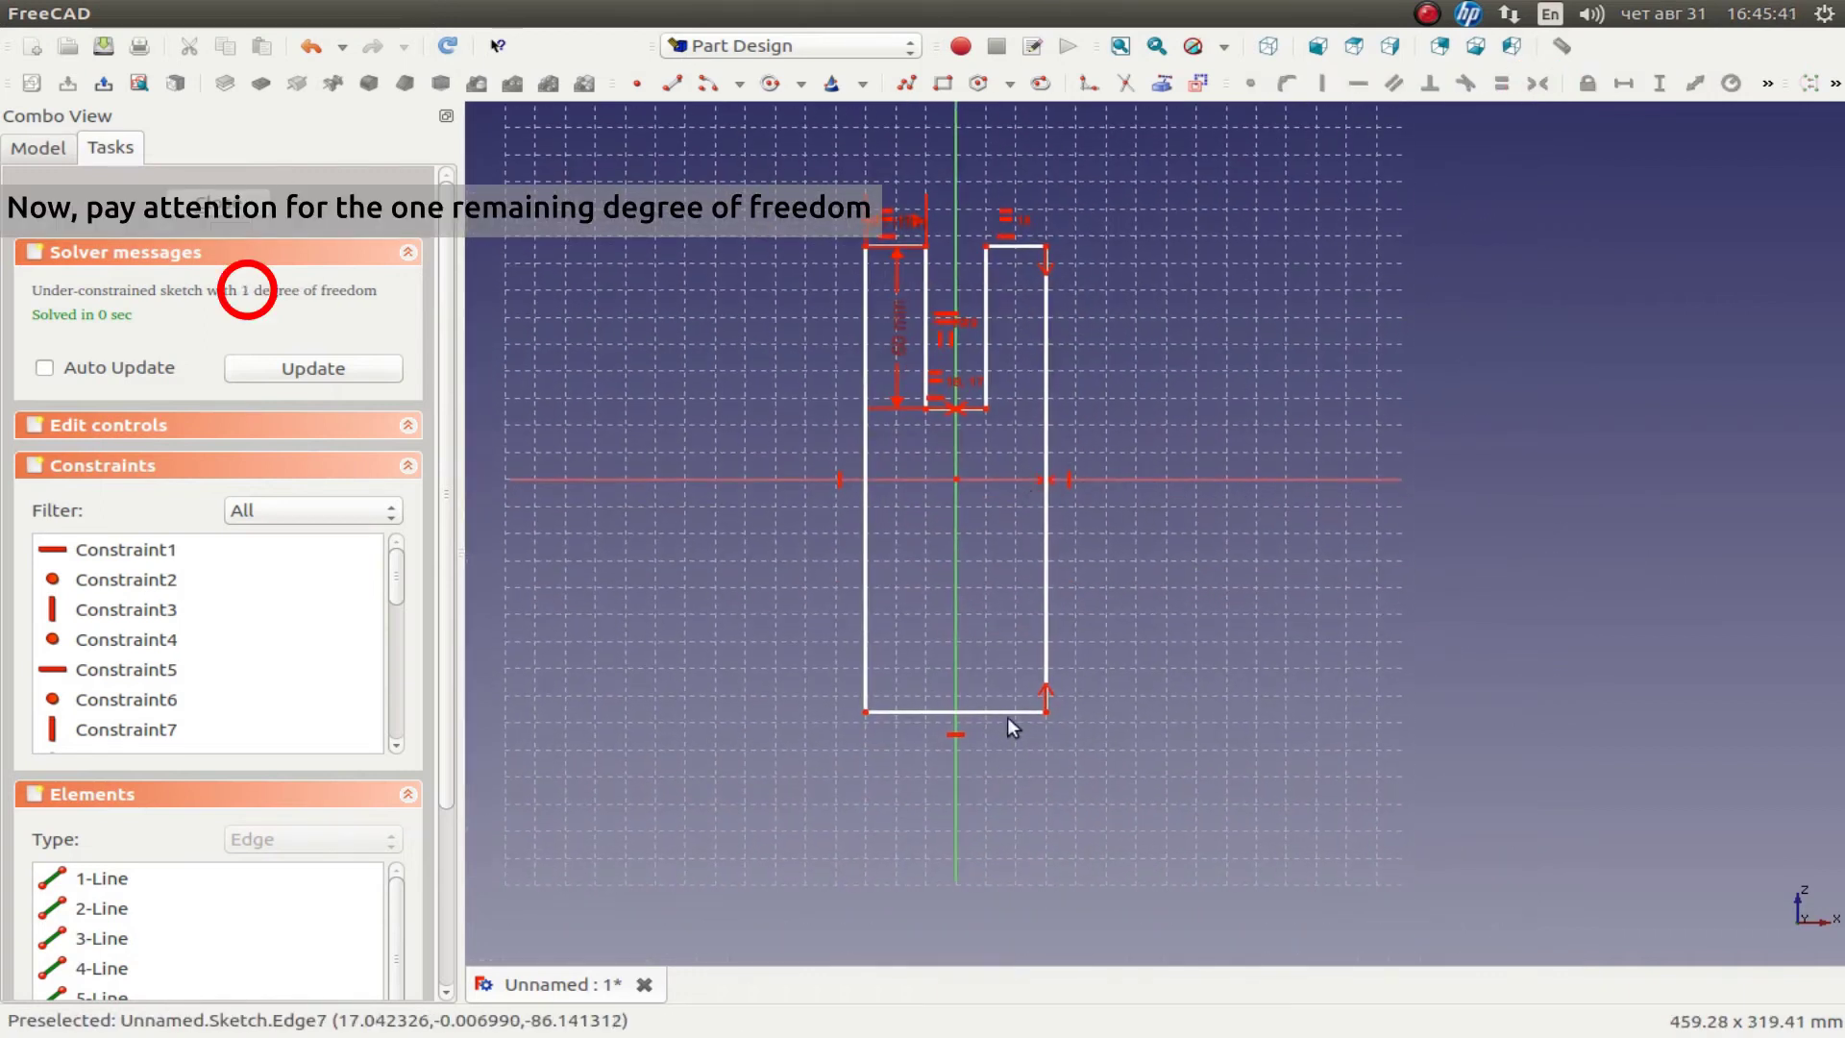
{"action": "mouse_move", "coordinate": [1007, 713]}
{"action": "left_mouse_down"}
{"action": "mouse_move", "coordinate": [997, 807]}
{"action": "mouse_move", "coordinate": [1009, 780]}
{"action": "left_mouse_up"}
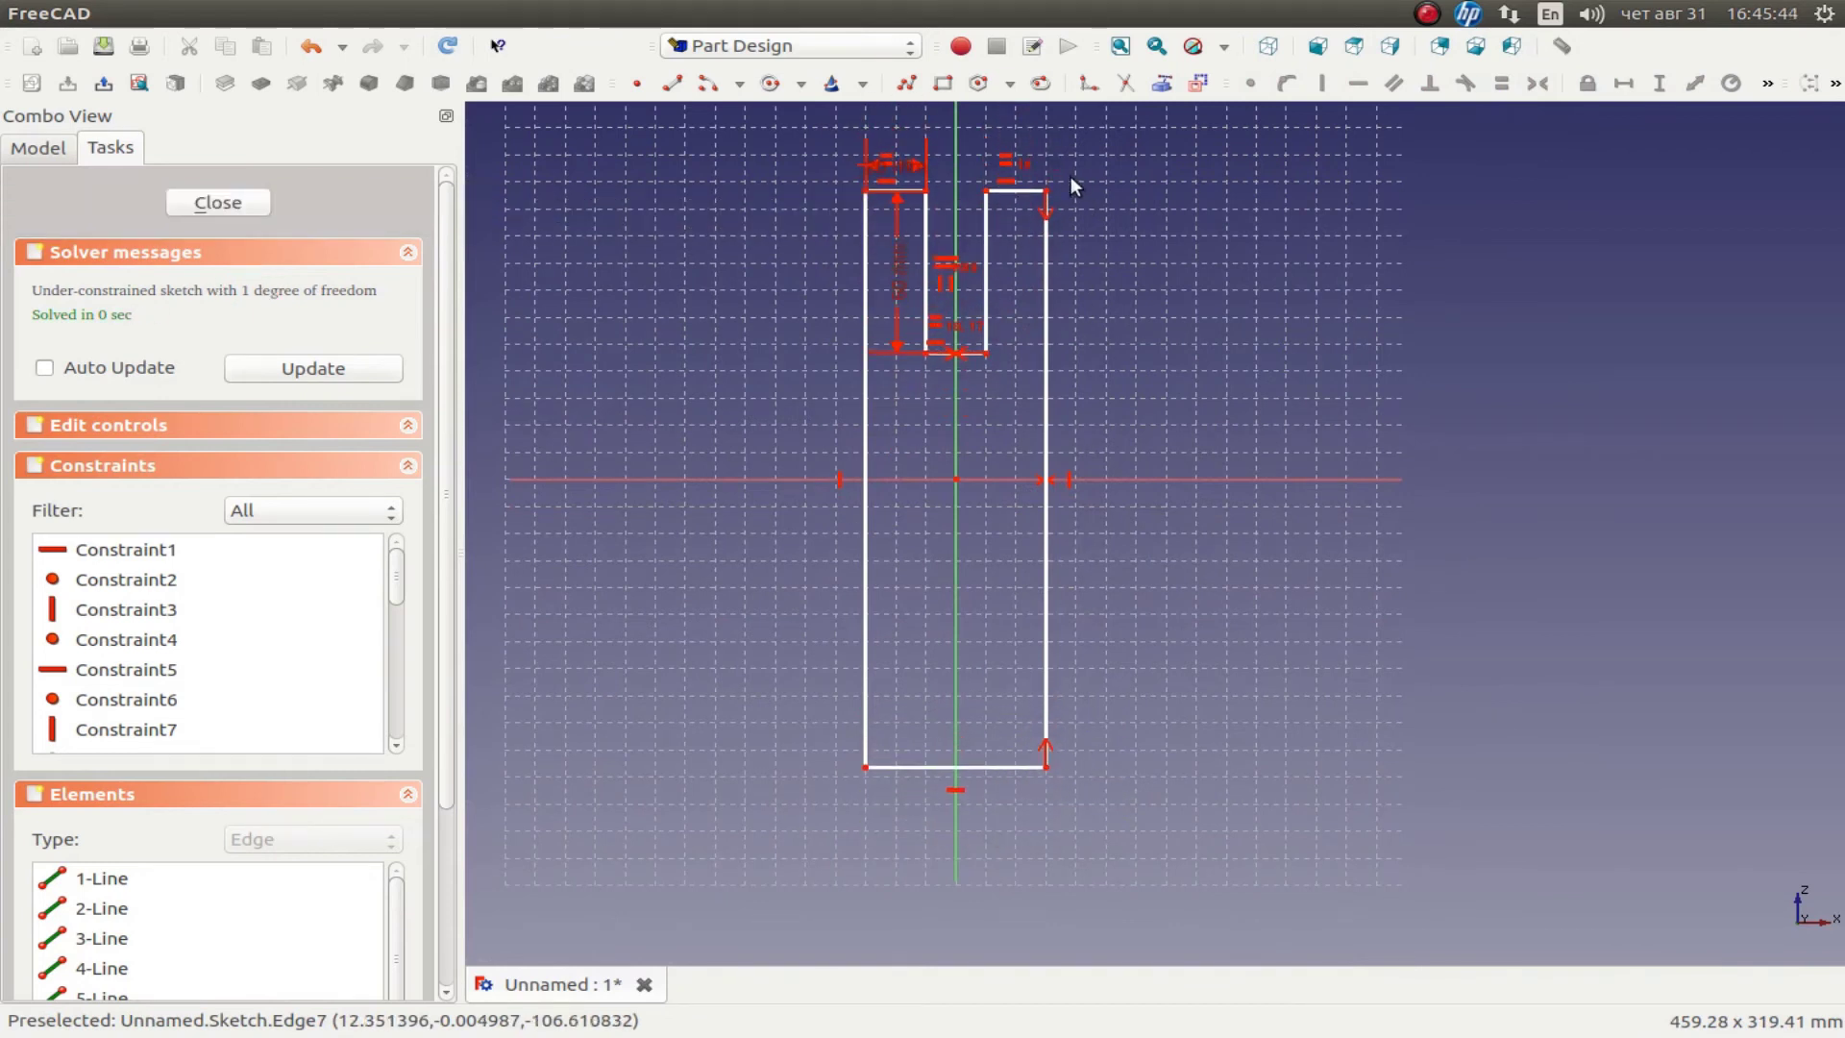
- Add a 510 mm vertical dimension between the bar's right-hand corners
{"action": "left_click", "coordinate": [1046, 190]}
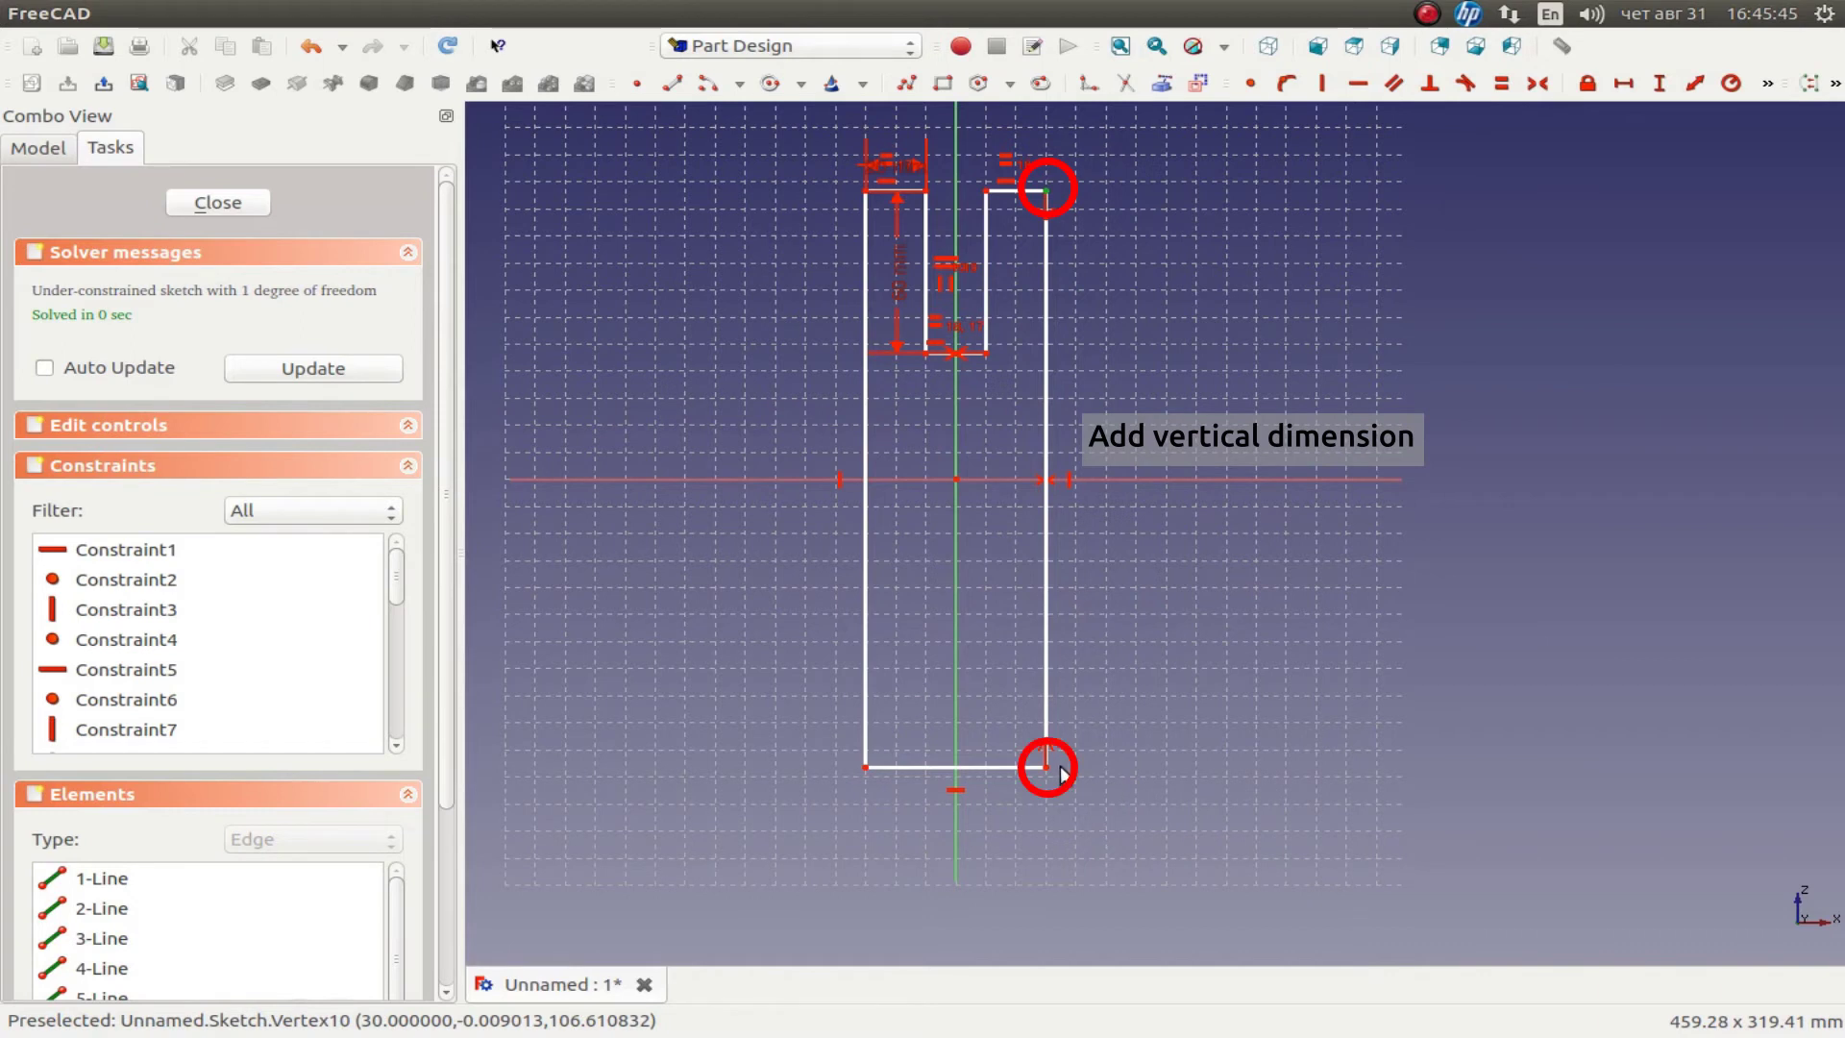
{"action": "left_click", "coordinate": [1661, 84]}
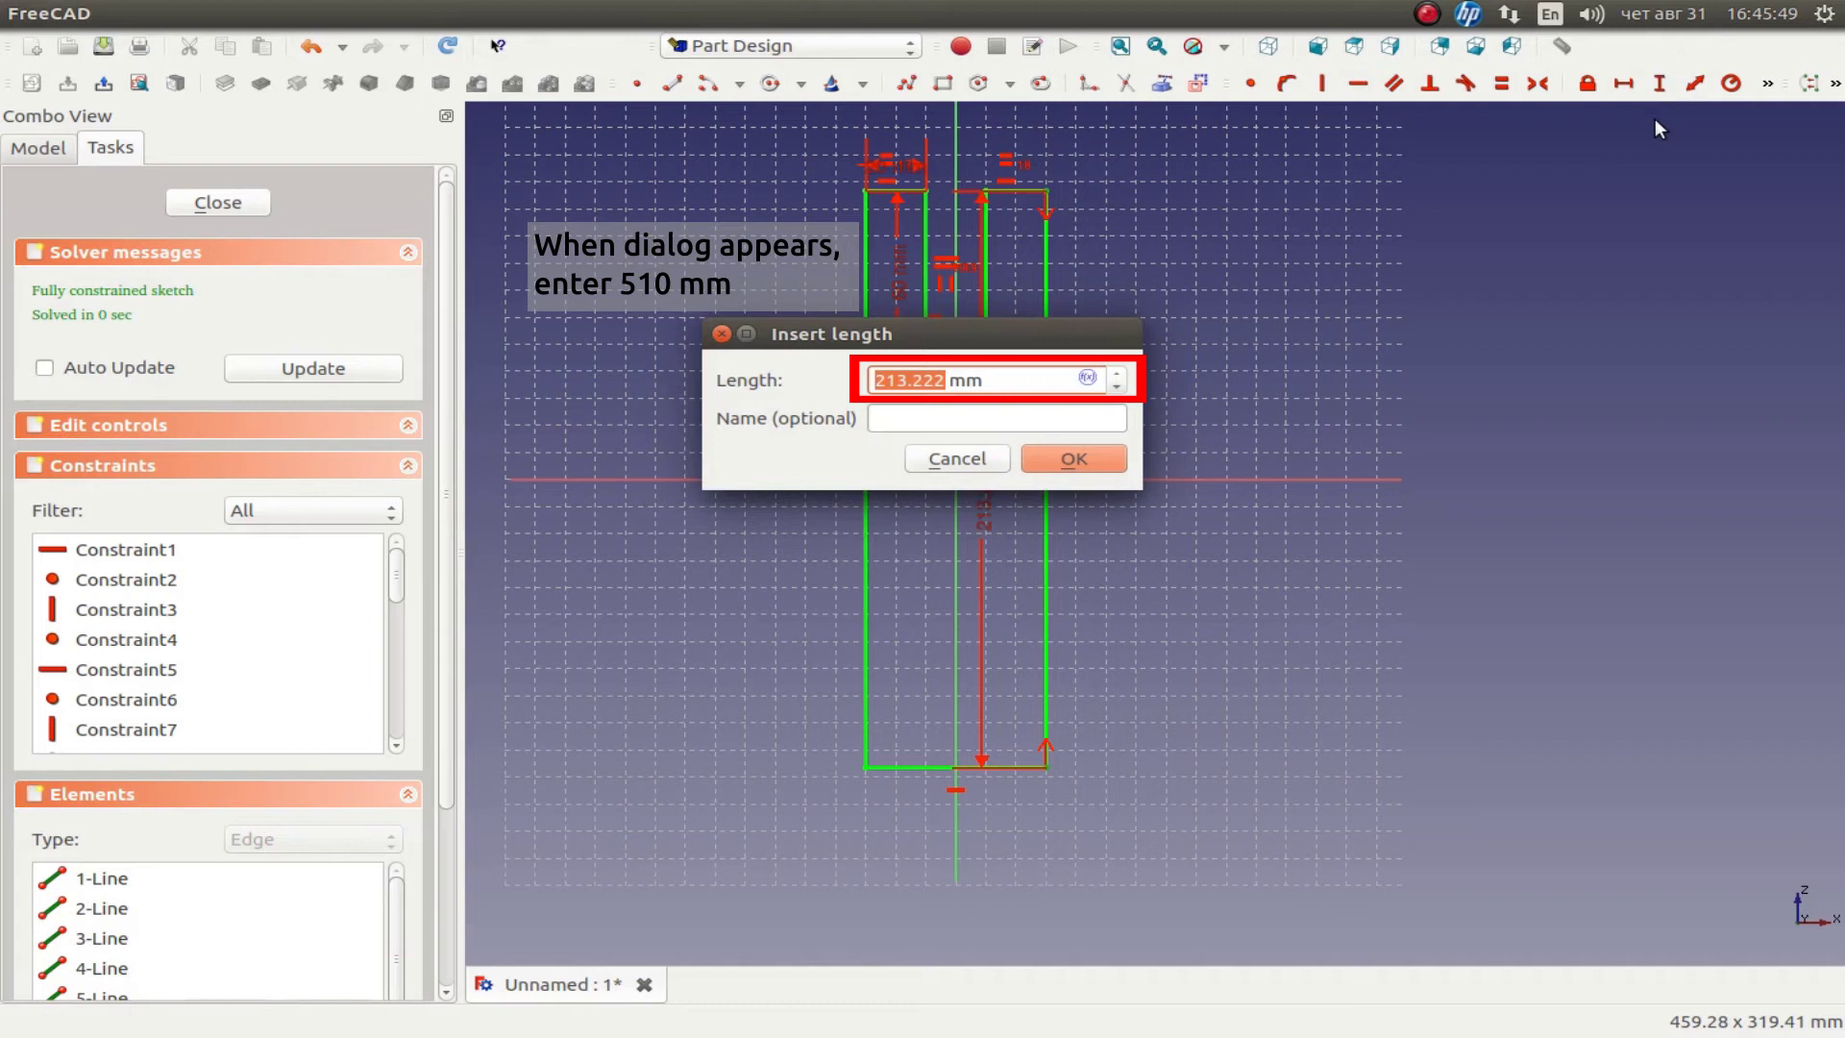
{"action": "type", "text": "510"}
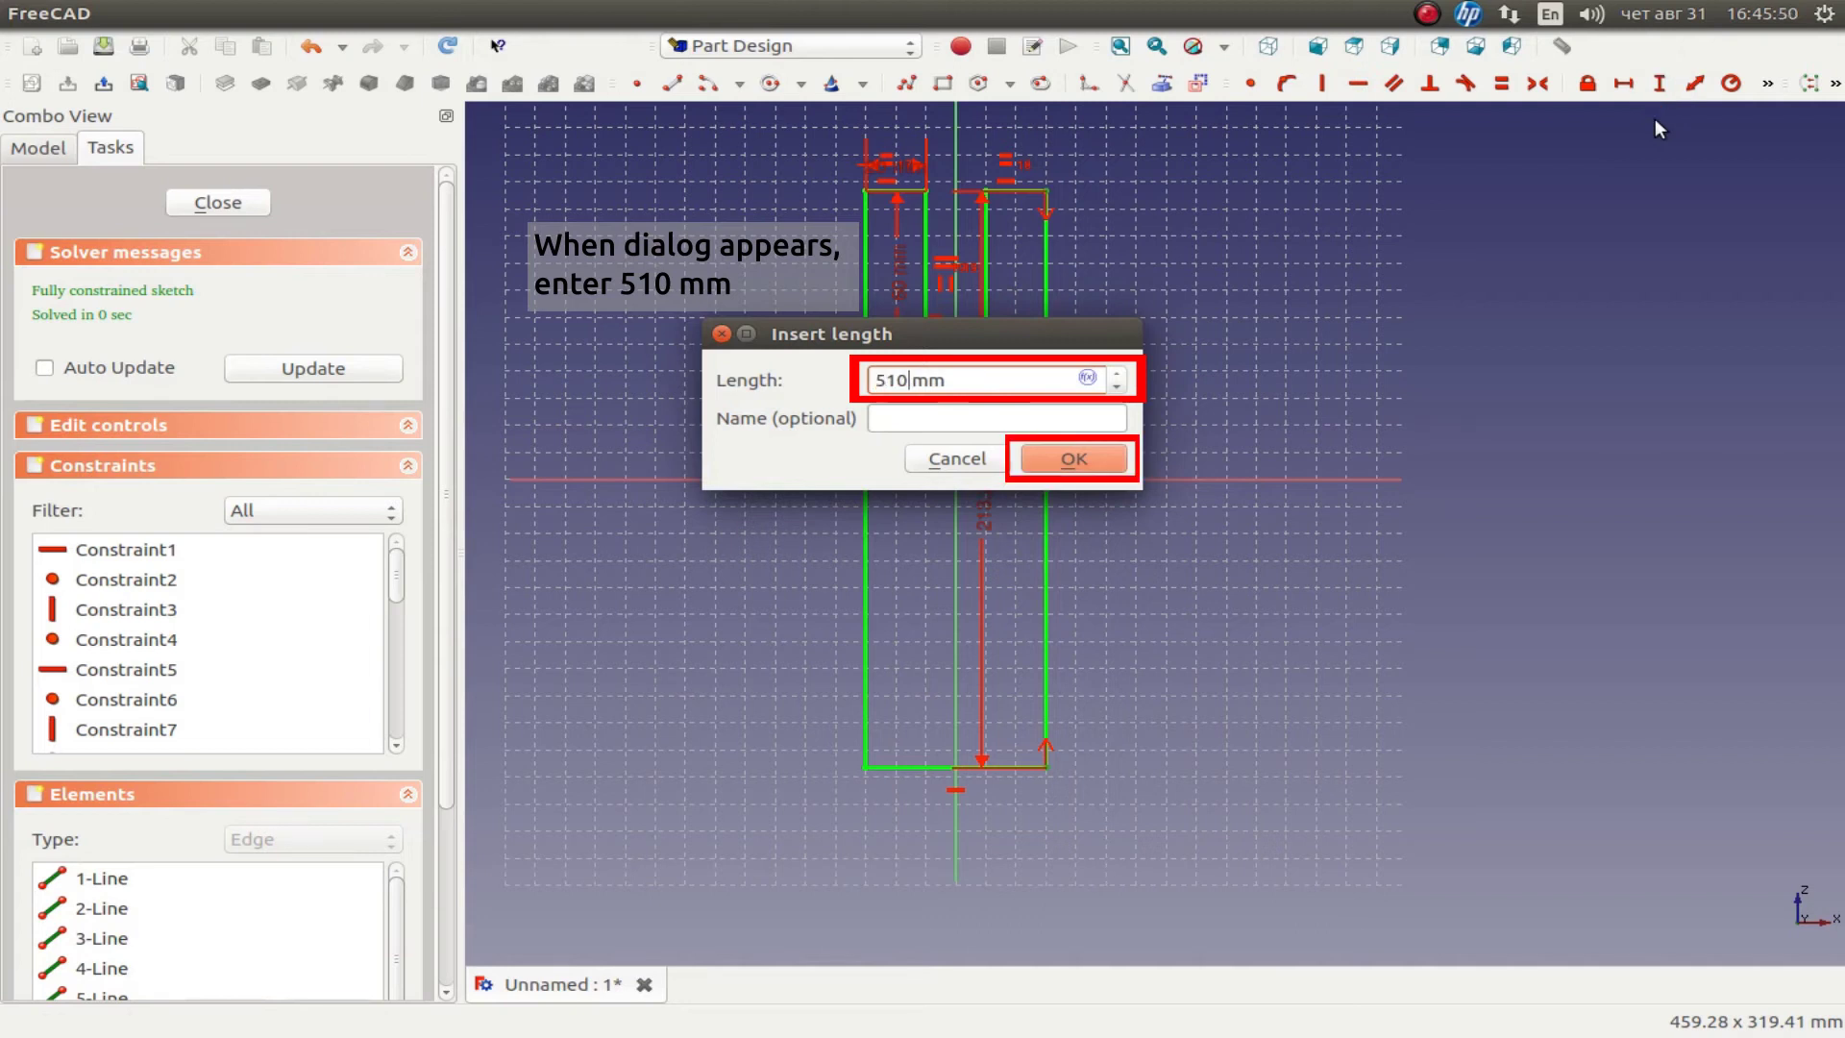
{"action": "key", "text": "Return"}
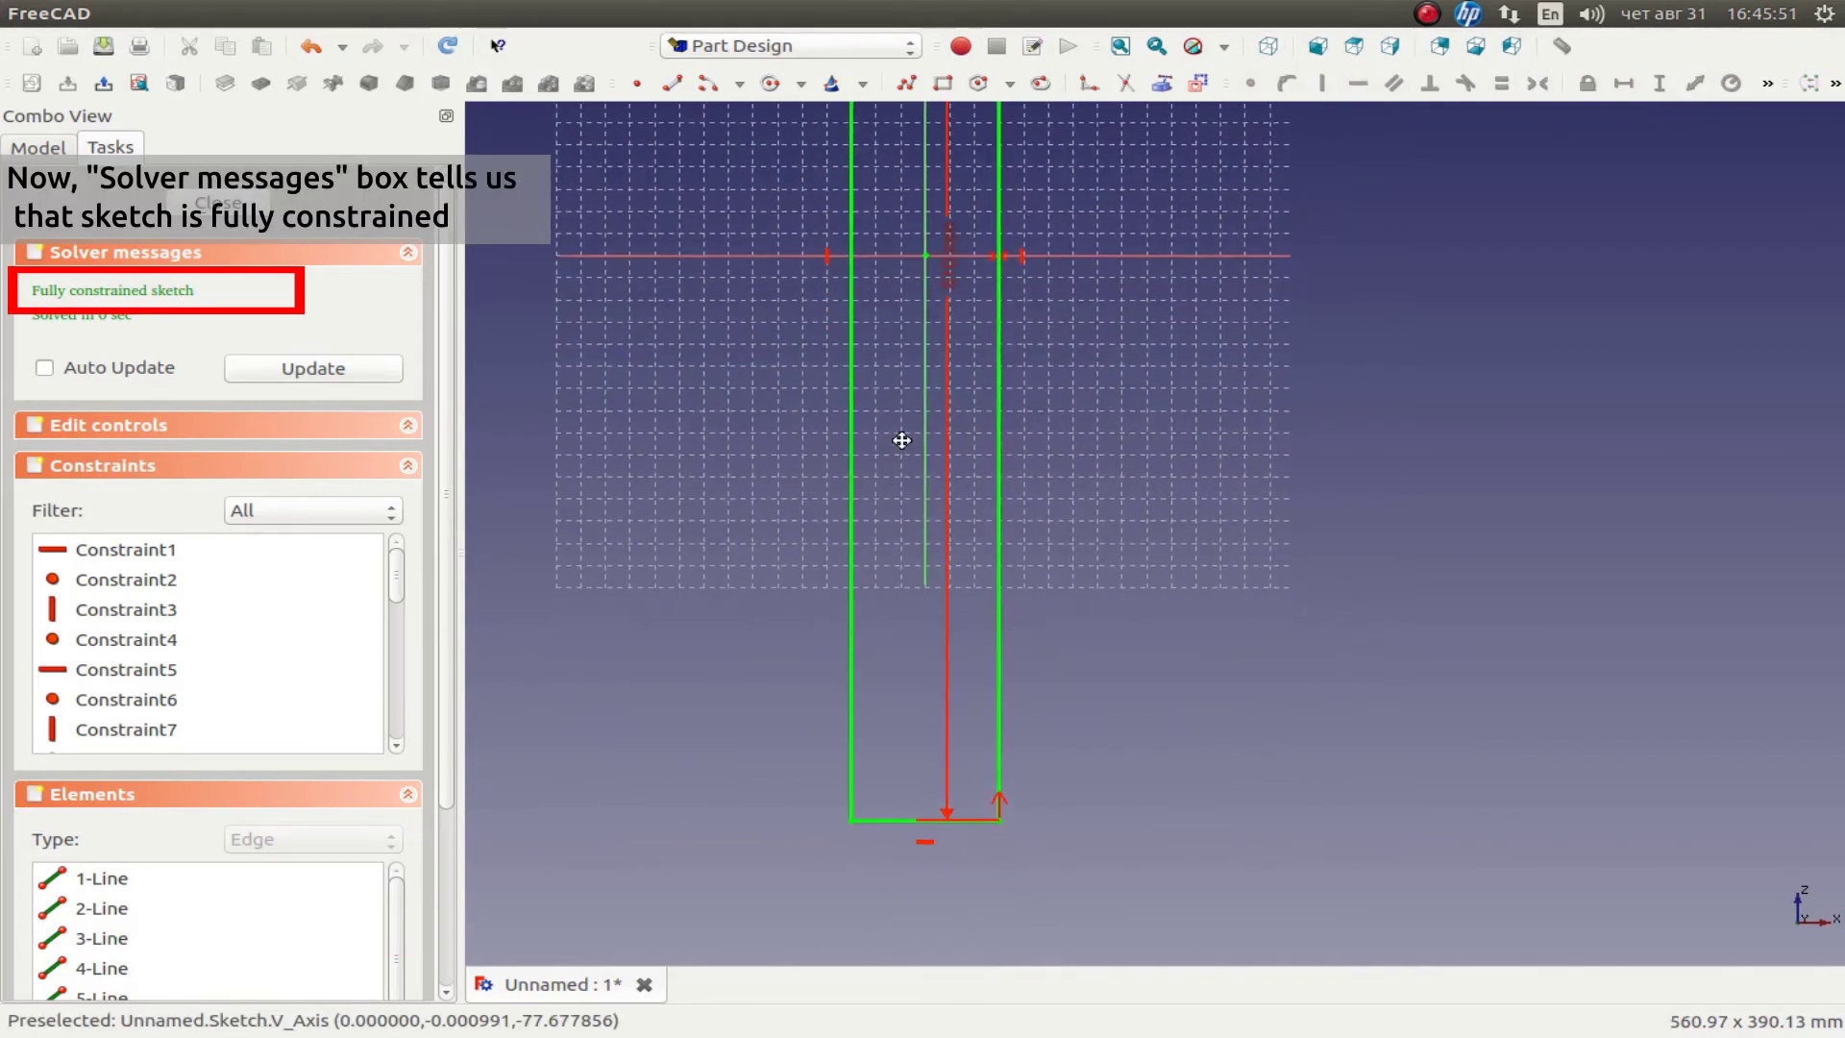
- Move the 510 mm dimension label right of the bar, then zoom onto its lower part
{"action": "scroll", "coordinate": [891, 694], "scroll_direction": "up", "scroll_amount": 2}
{"action": "scroll", "coordinate": [1006, 499], "scroll_direction": "down", "scroll_amount": 1}
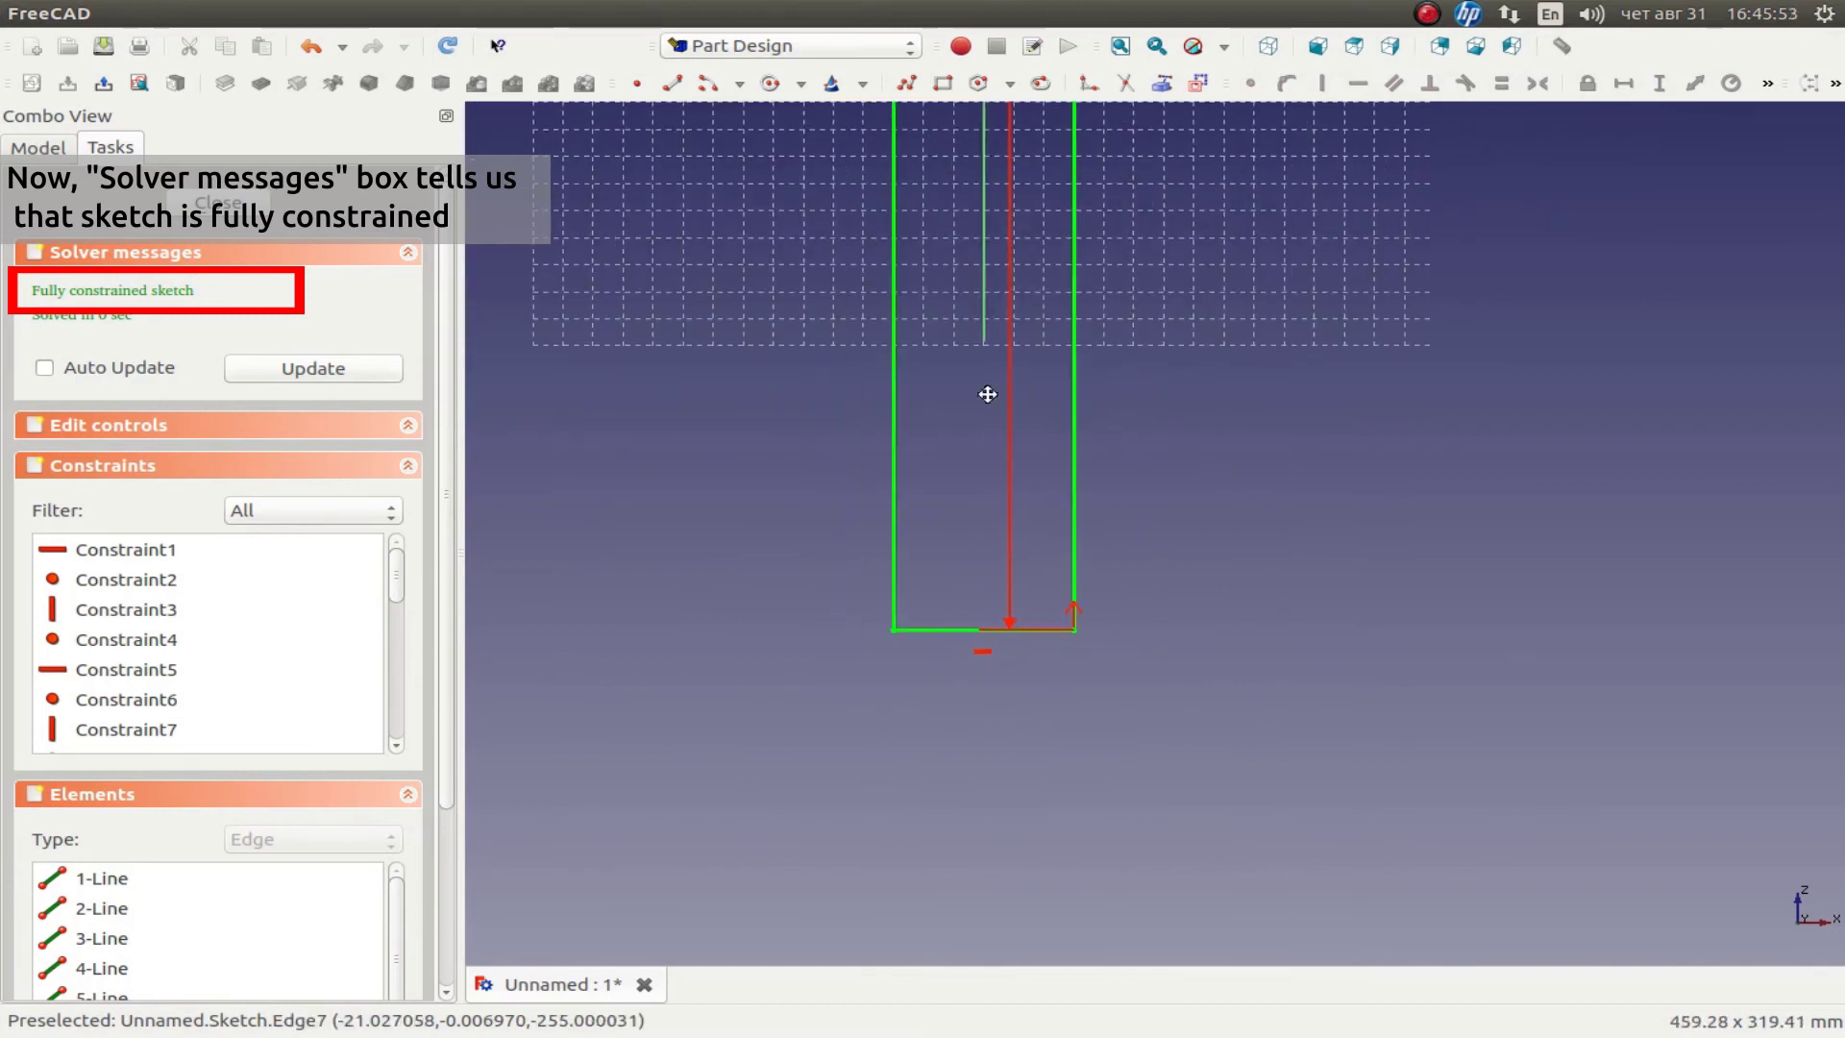
{"action": "middle_click_drag", "start_coordinate": [987, 394], "coordinate": [871, 709]}
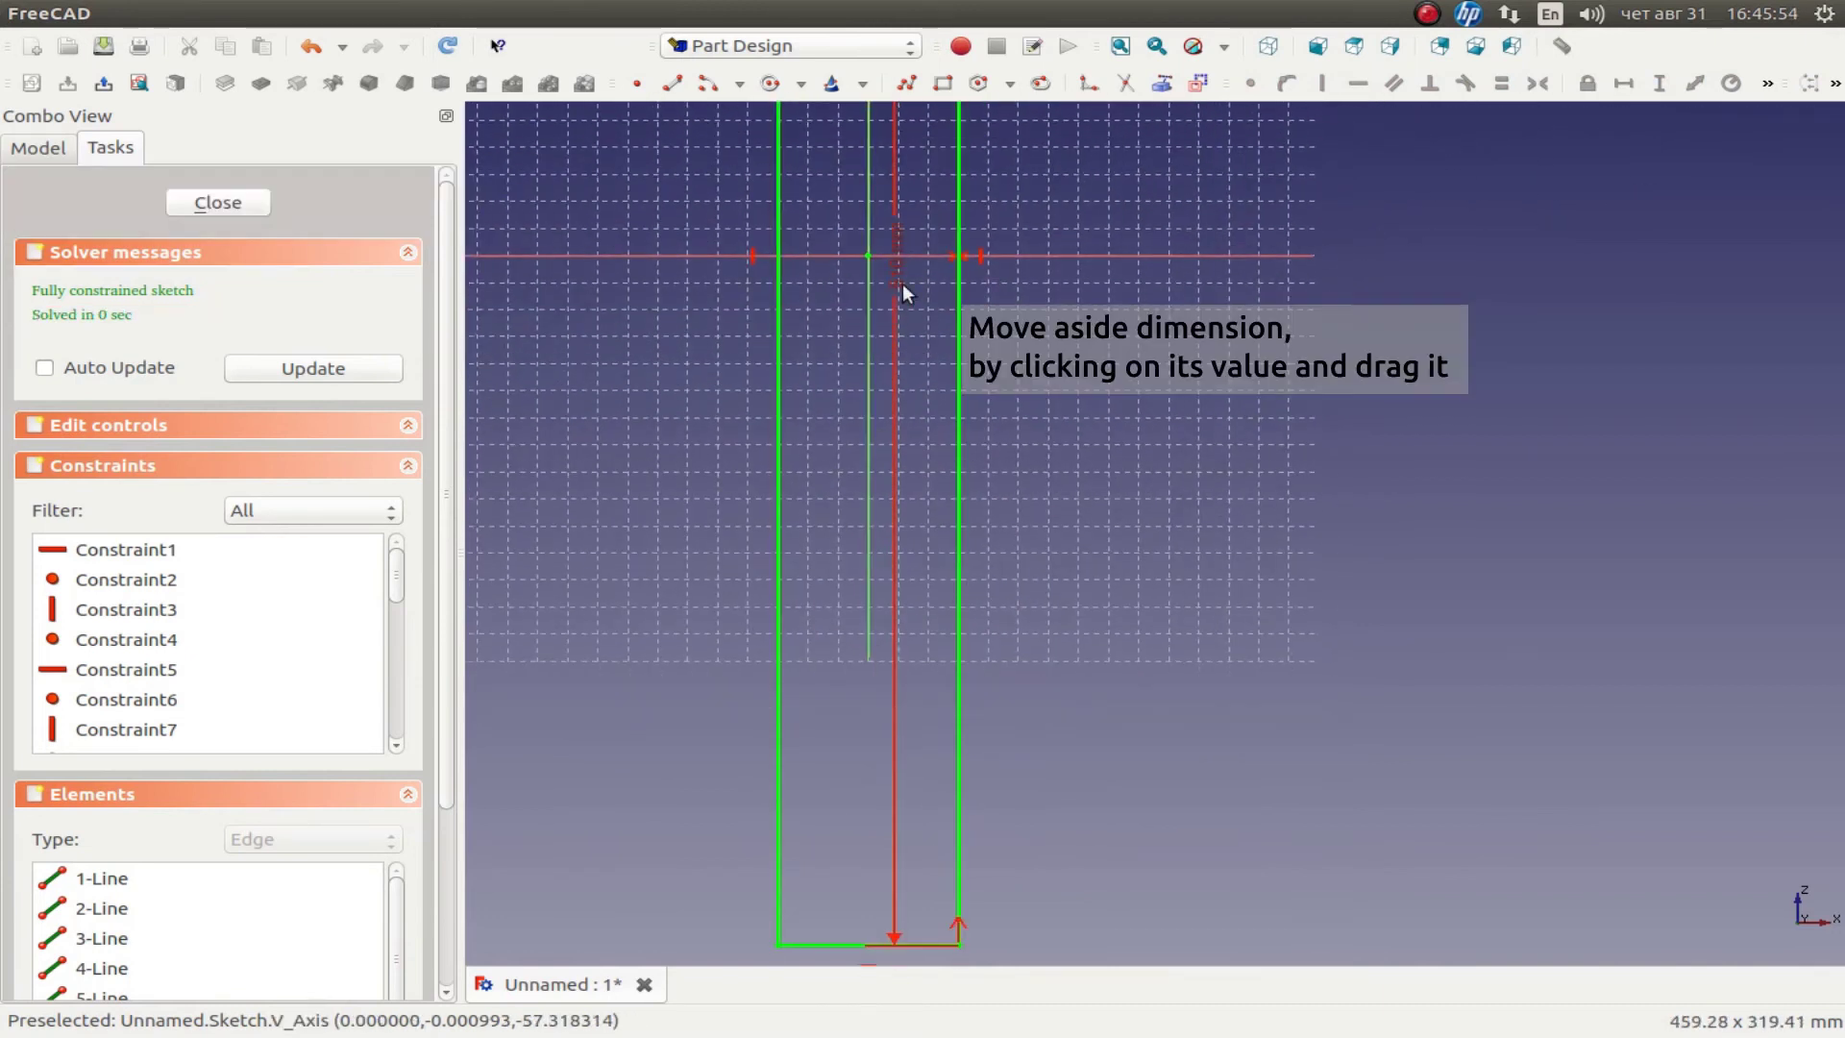
{"action": "left_click_drag", "start_coordinate": [902, 284], "coordinate": [1009, 298]}
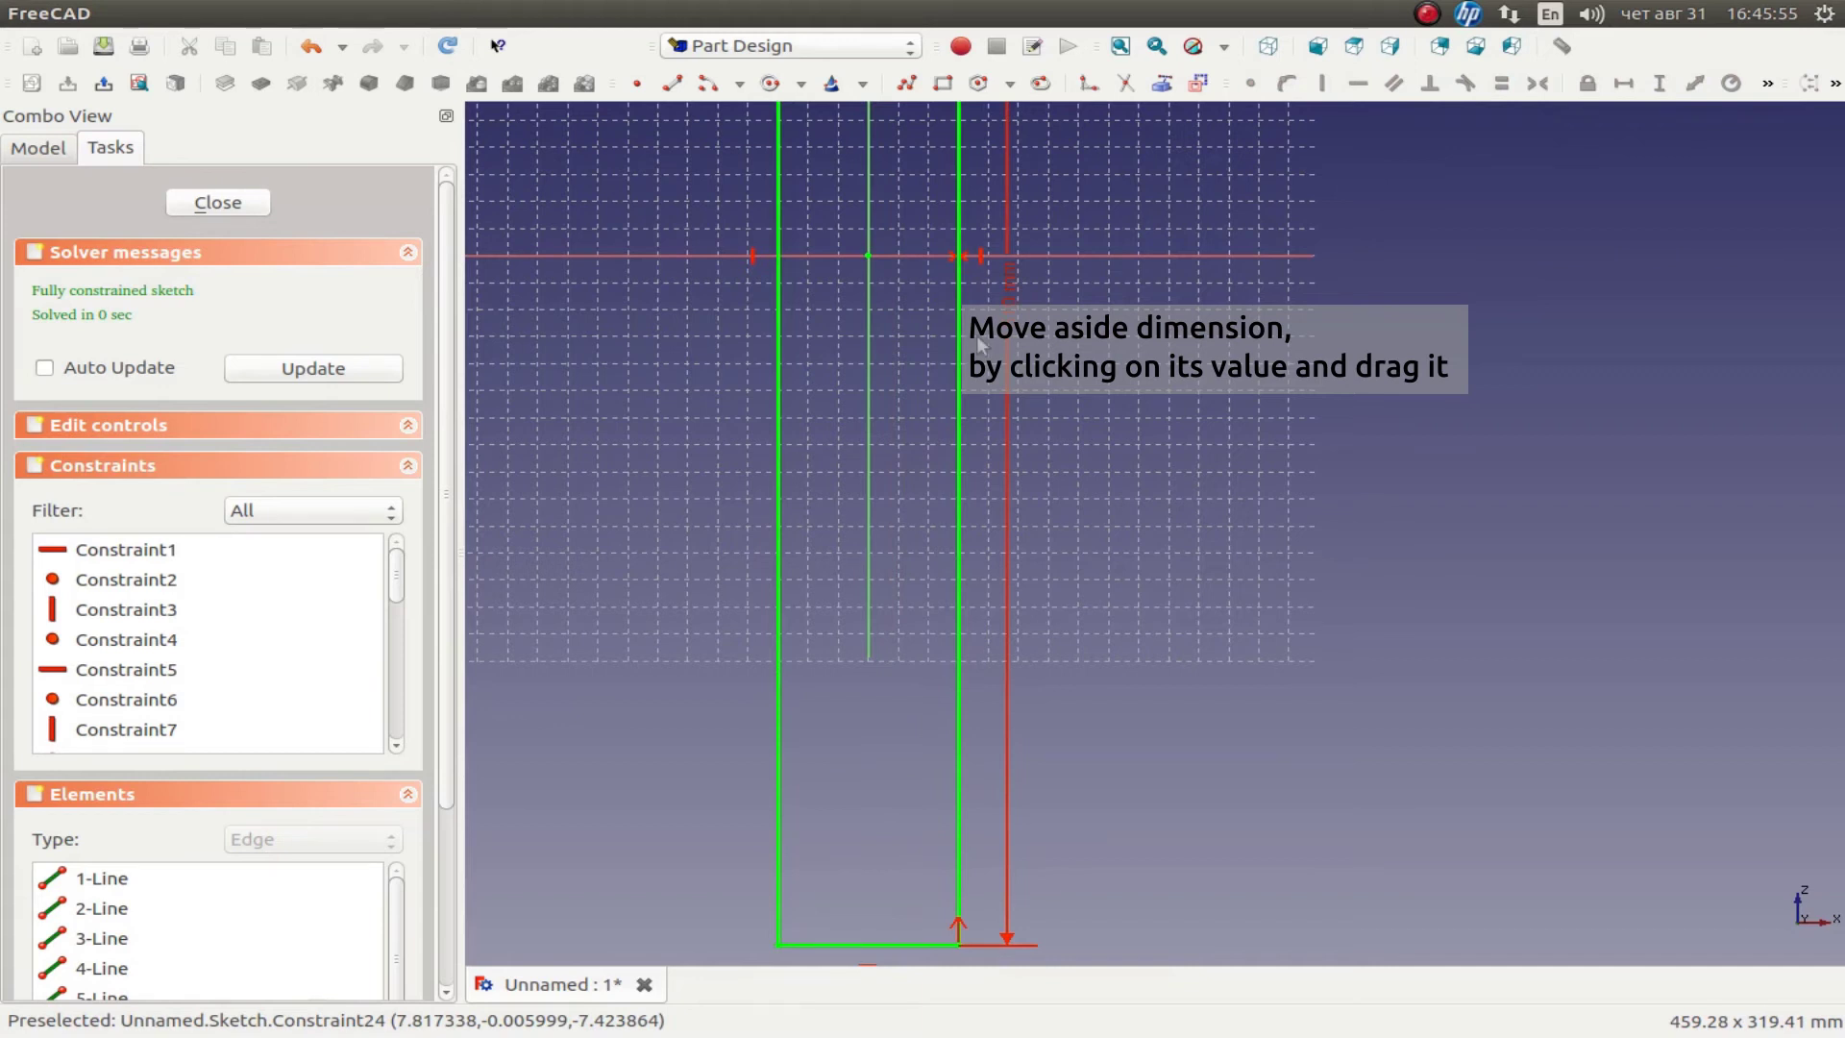
{"action": "scroll", "coordinate": [853, 869], "scroll_direction": "up", "scroll_amount": 3}
{"action": "middle_click_drag", "start_coordinate": [853, 868], "coordinate": [927, 465]}
{"action": "scroll", "coordinate": [911, 497], "scroll_direction": "up", "scroll_amount": 1}
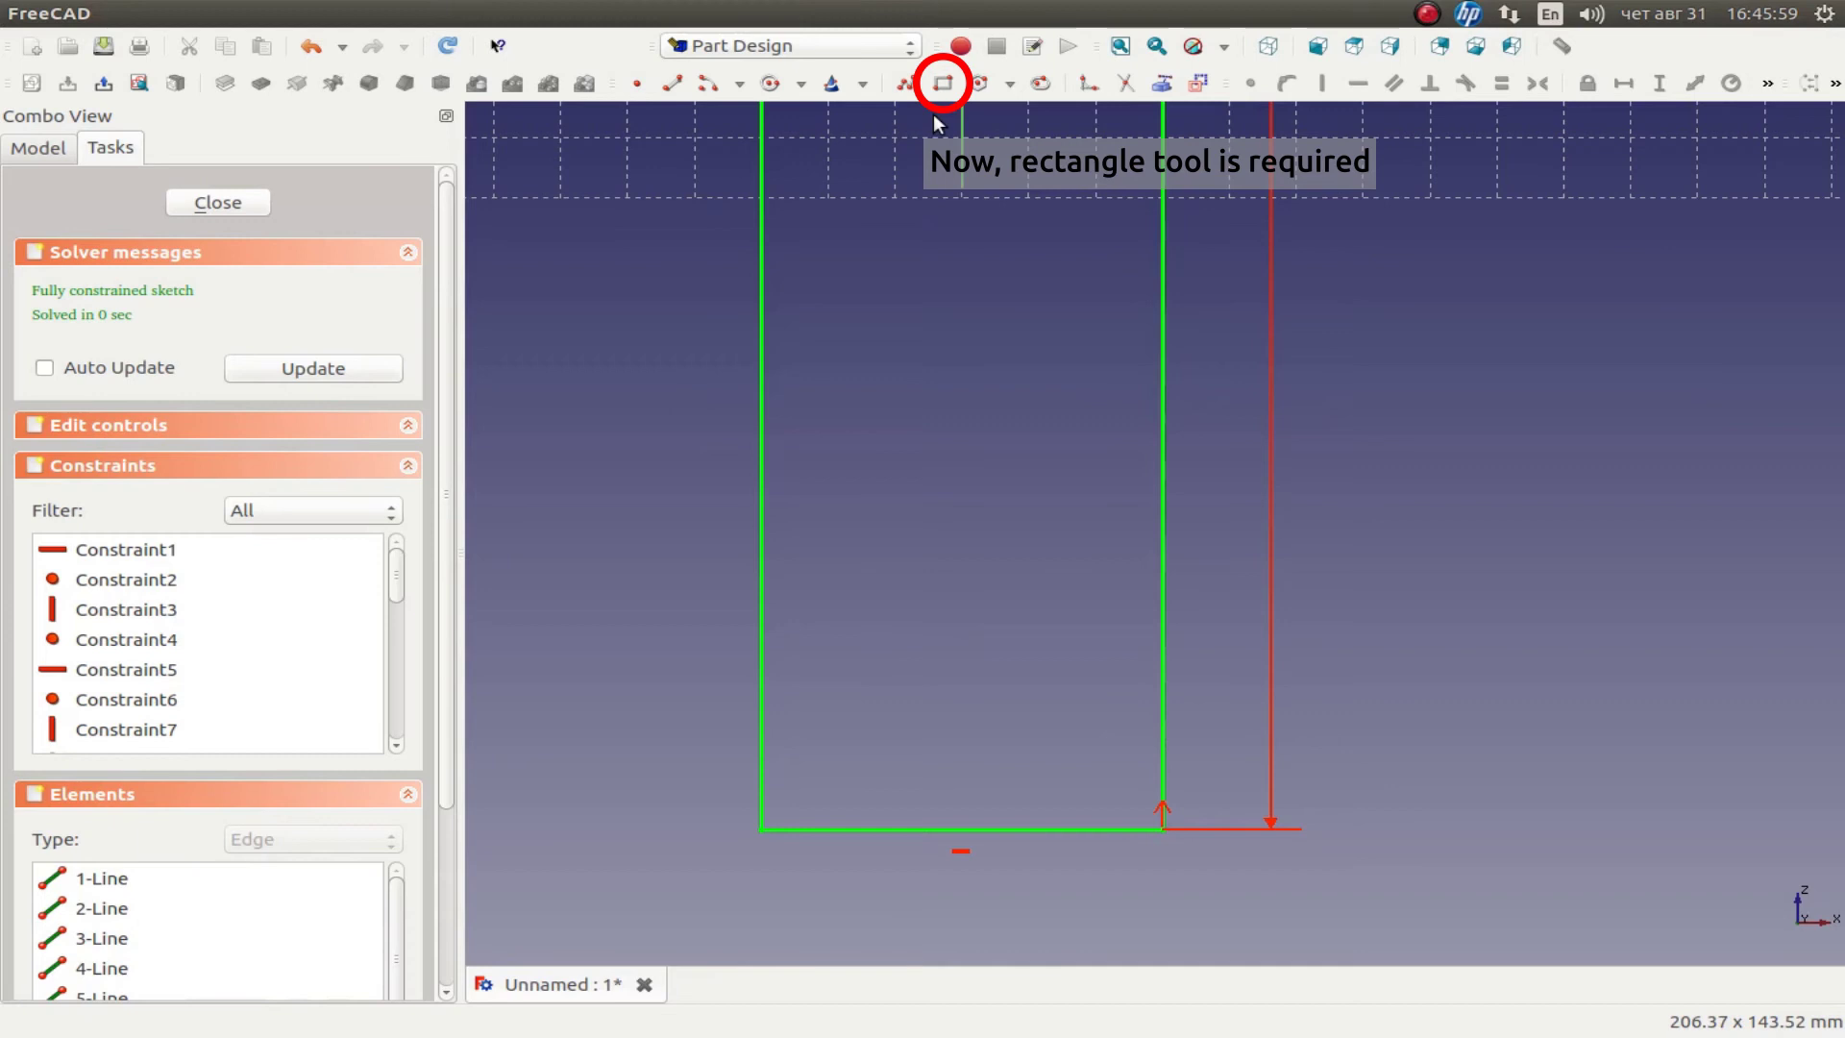
- Draw a slot rectangle inside the lower half of the bar
{"action": "left_click", "coordinate": [942, 83]}
{"action": "left_click", "coordinate": [896, 438]}
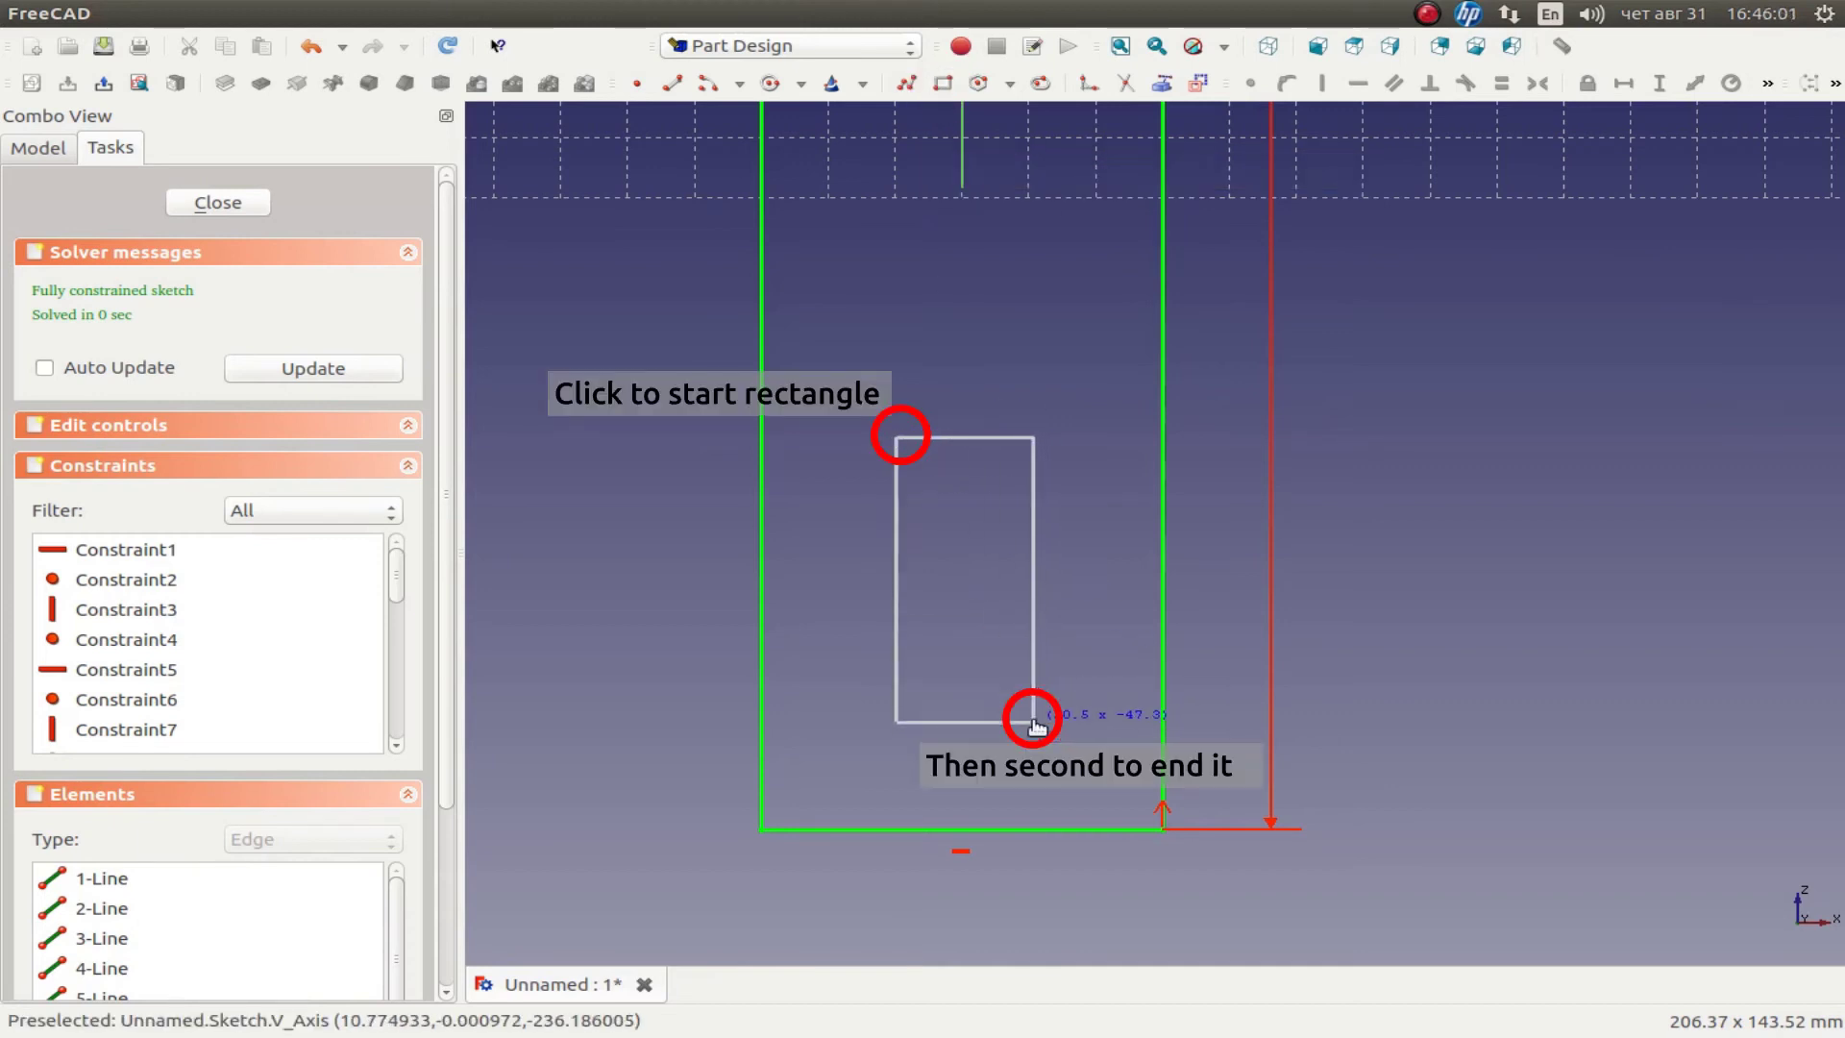
{"action": "left_click", "coordinate": [1033, 720]}
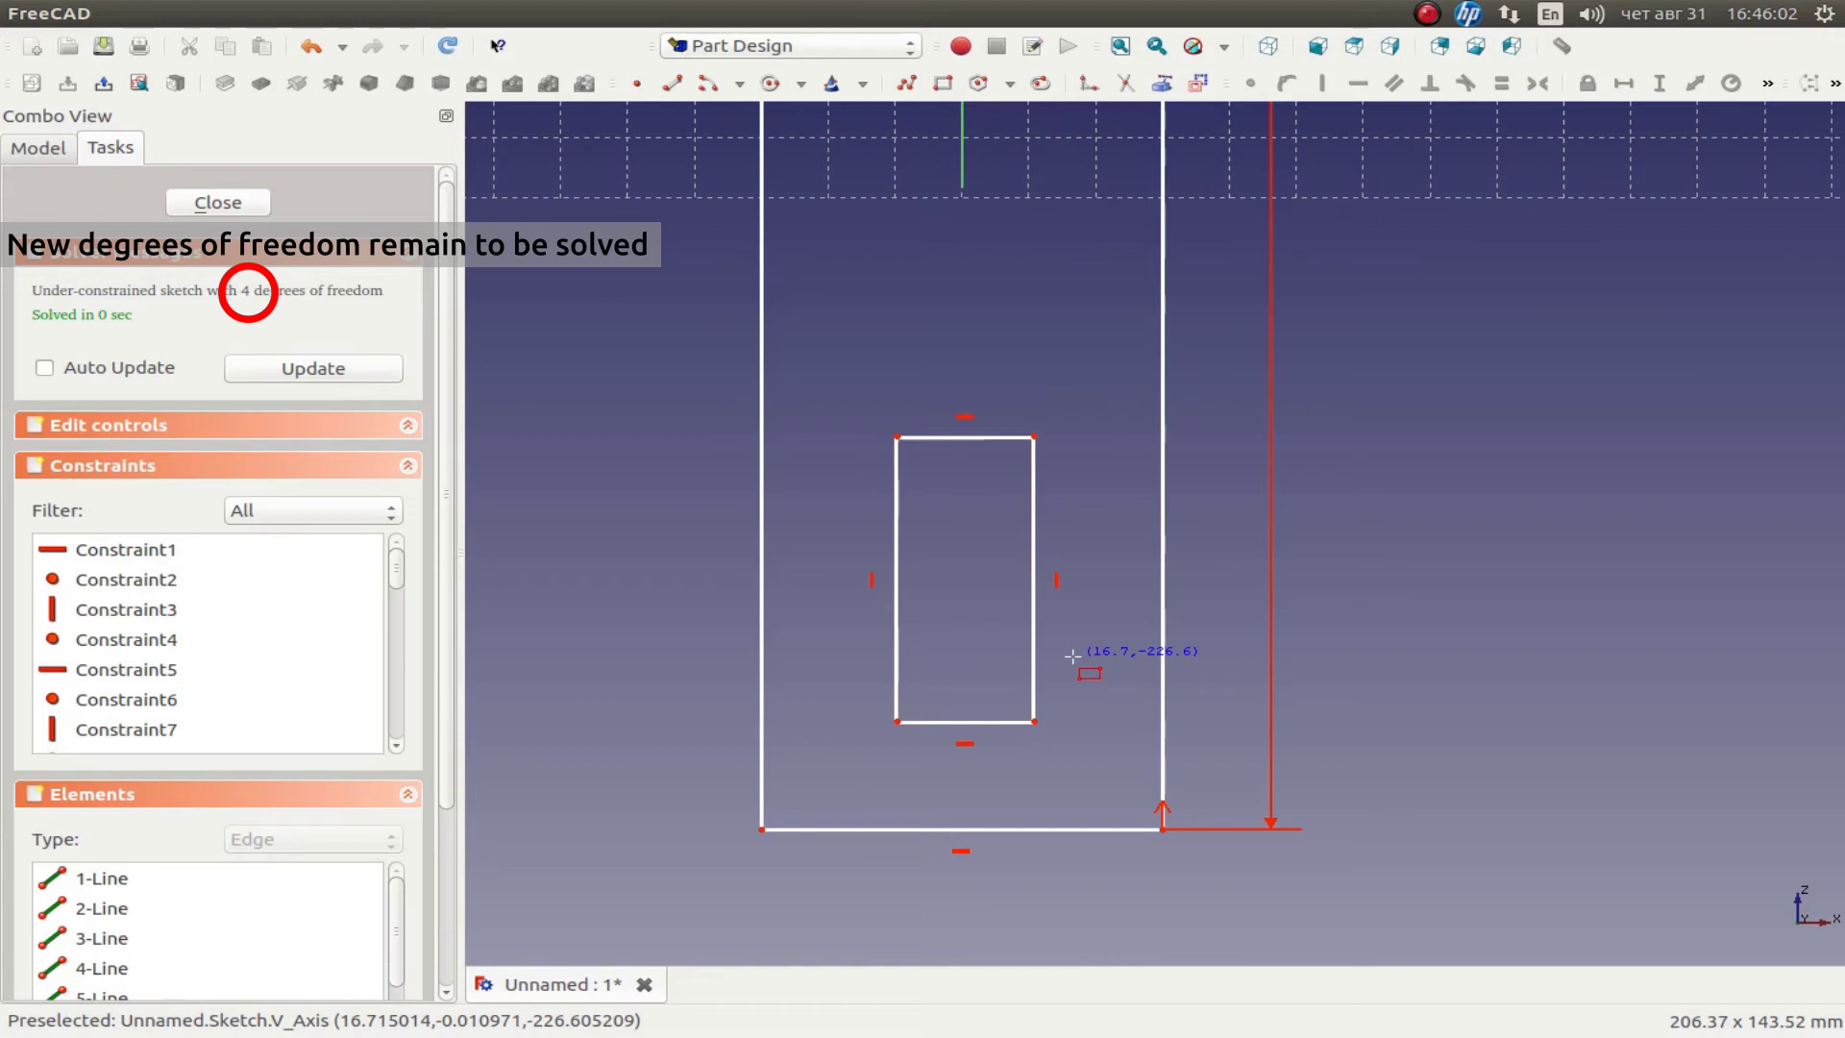
- Make the slot rectangle's top corners symmetric about the vertical axis
{"action": "left_click", "coordinate": [897, 438]}
{"action": "left_click", "coordinate": [1033, 439]}
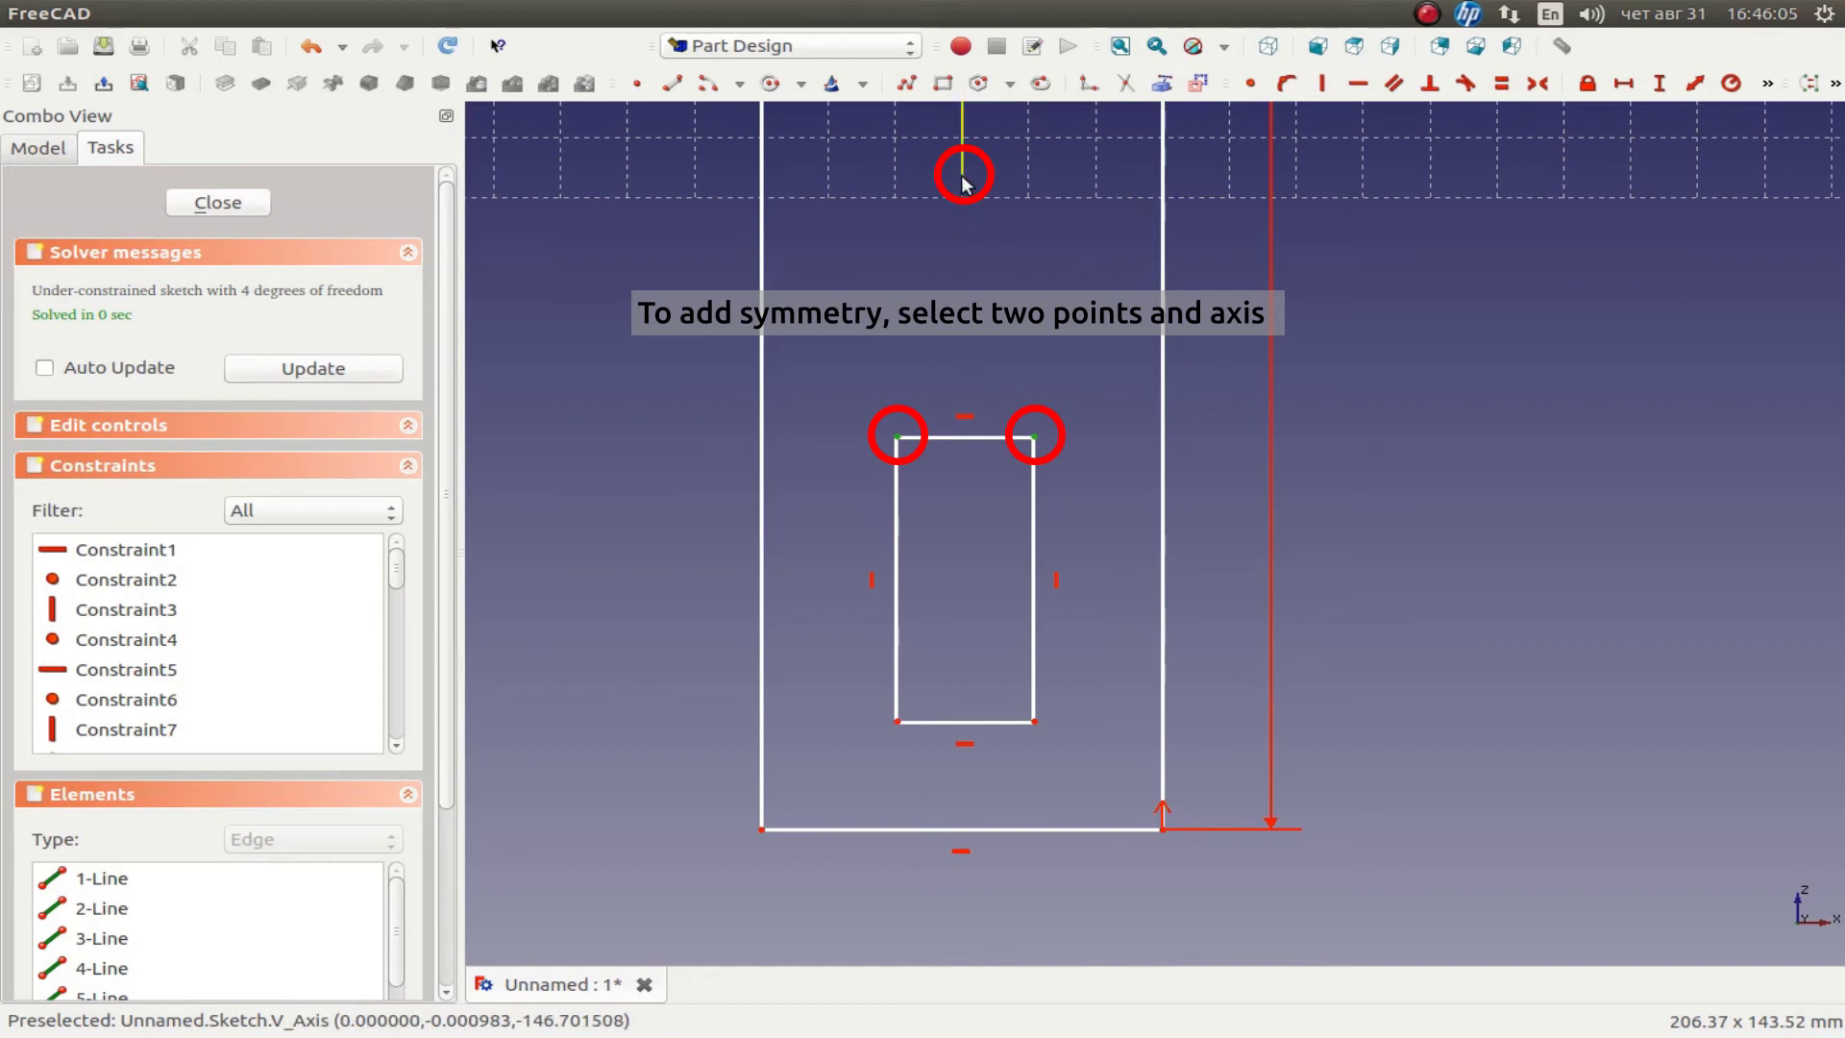
{"action": "left_click", "coordinate": [1535, 86]}
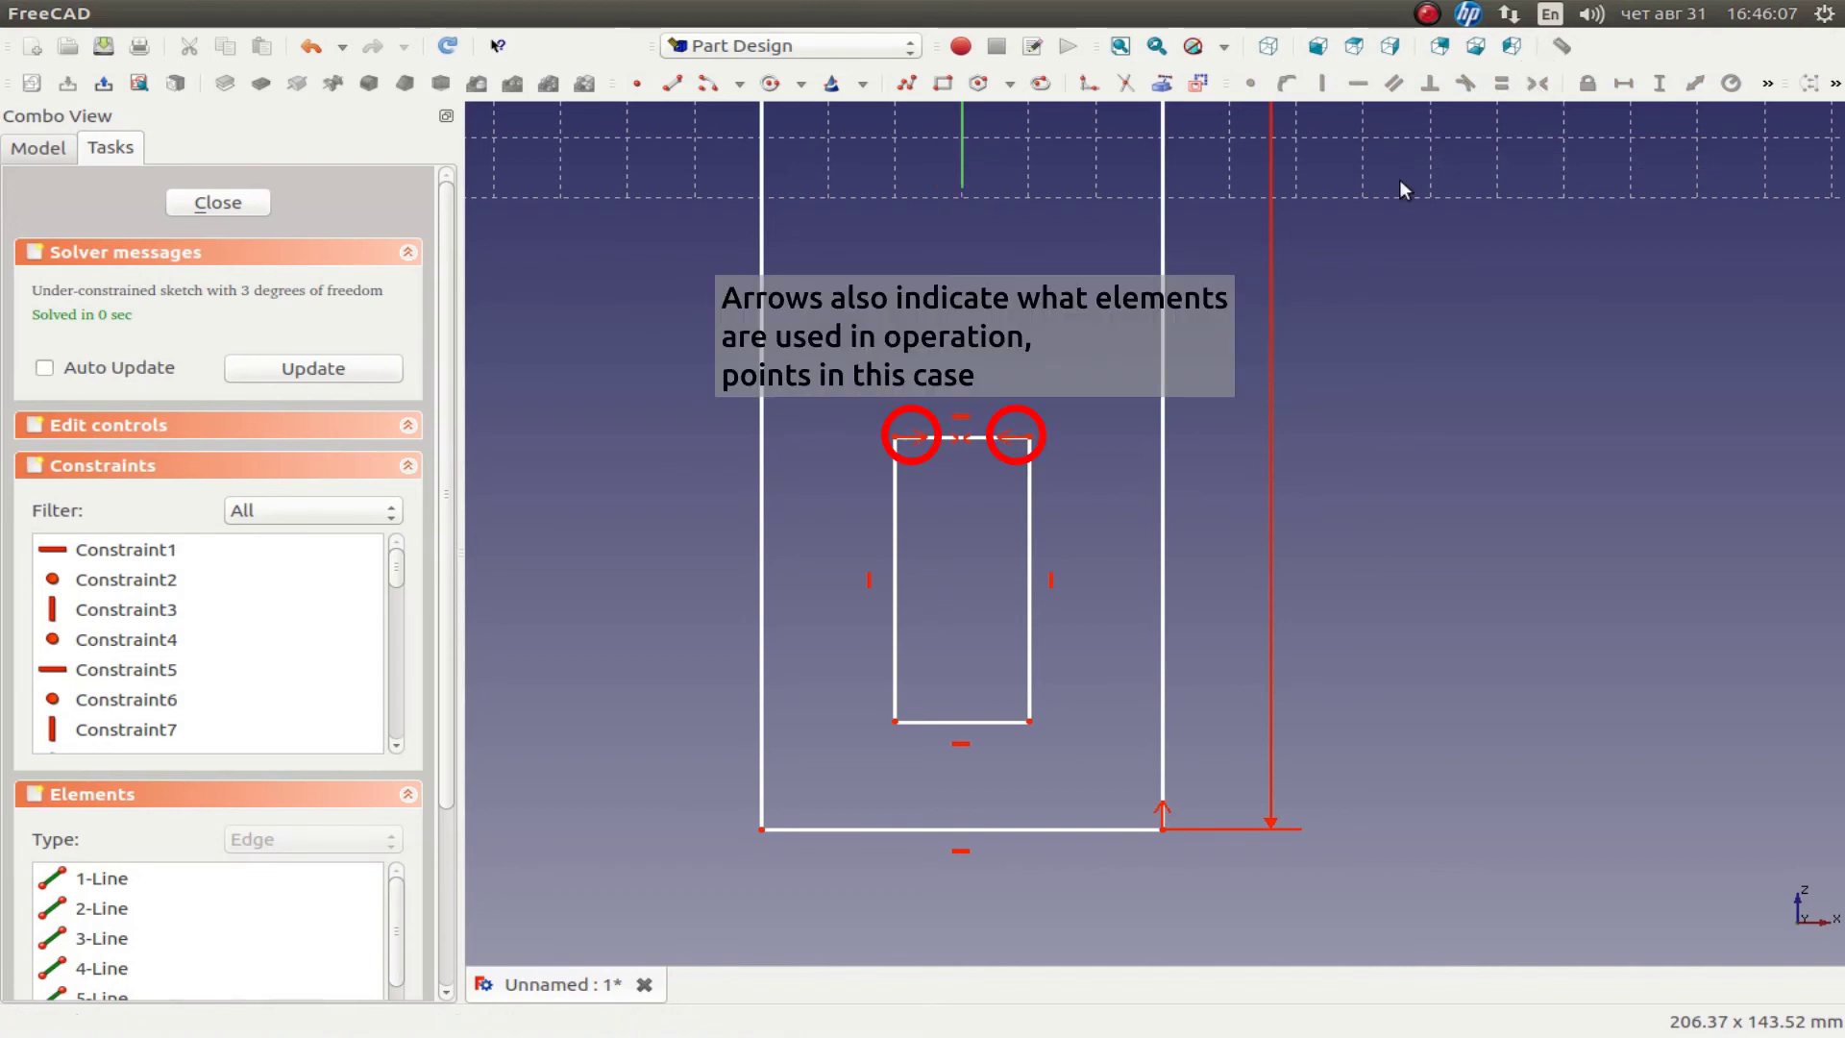
- Dimension the slot rectangle's top edge to a 20 mm width
{"action": "left_click", "coordinate": [895, 437]}
{"action": "left_click", "coordinate": [1029, 439]}
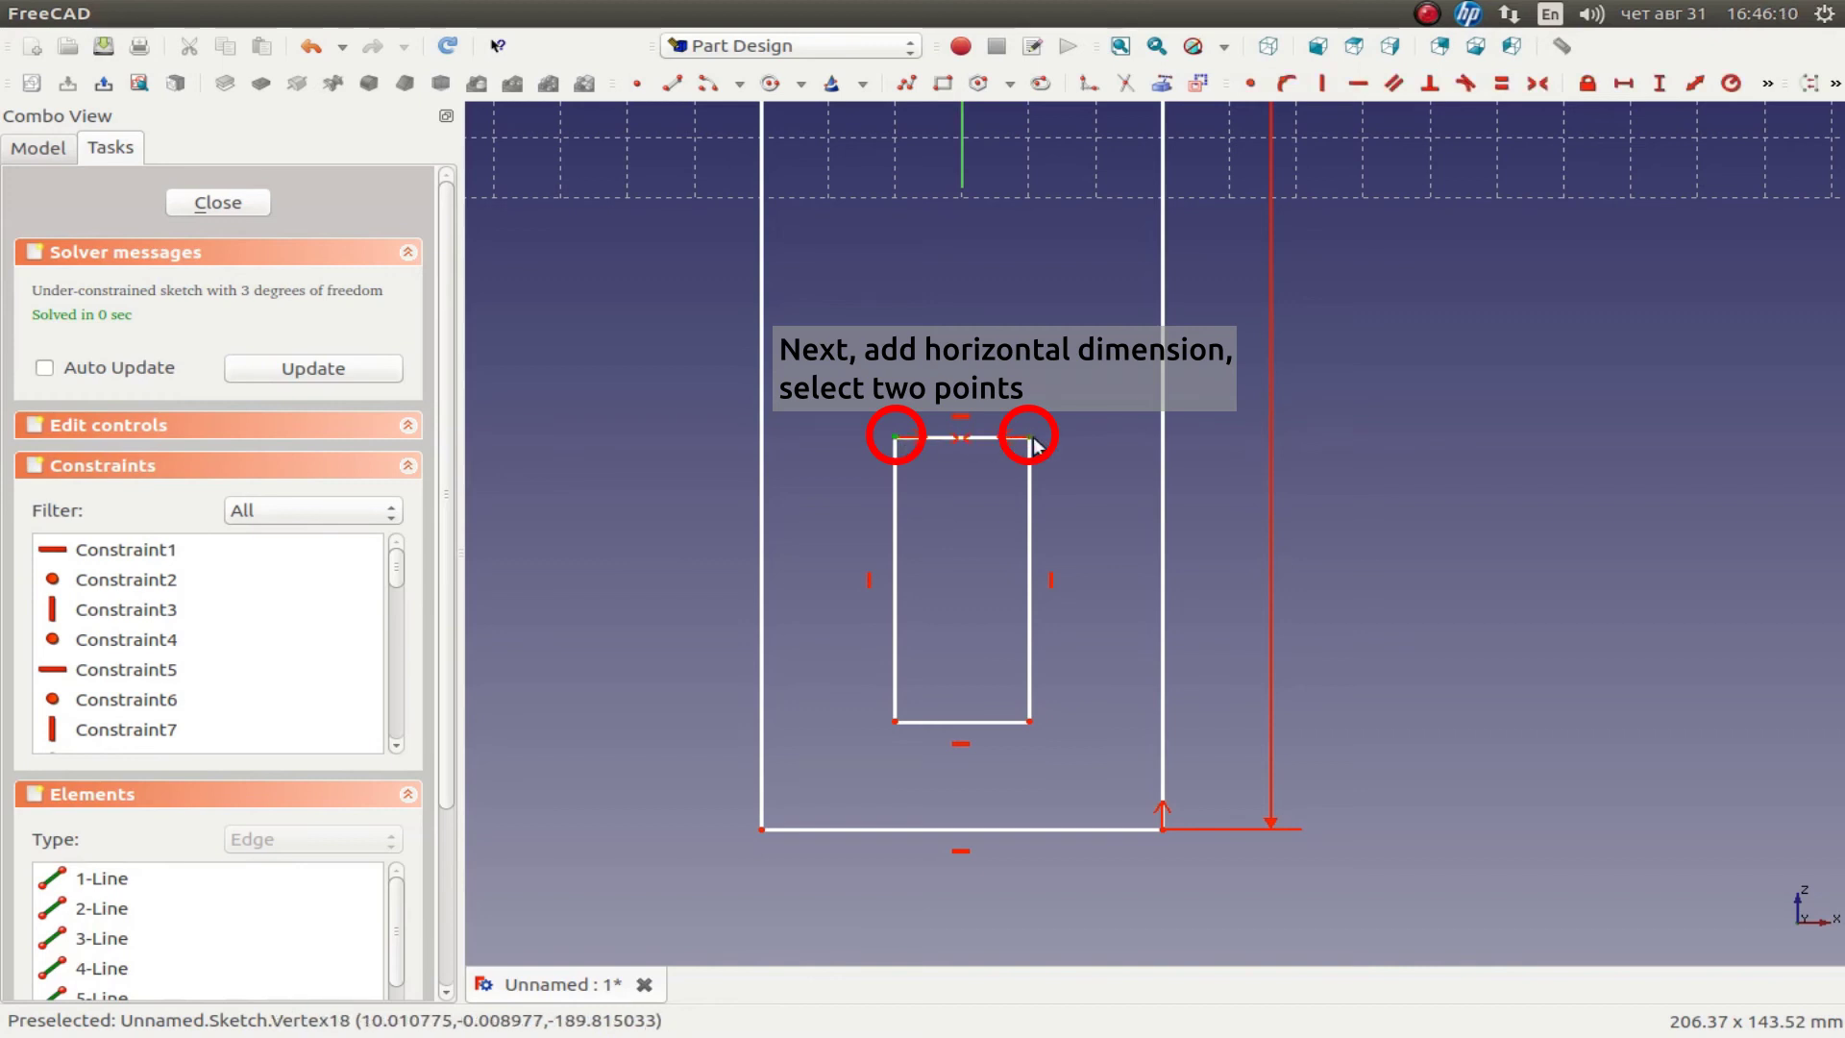
{"action": "left_click", "coordinate": [1624, 84]}
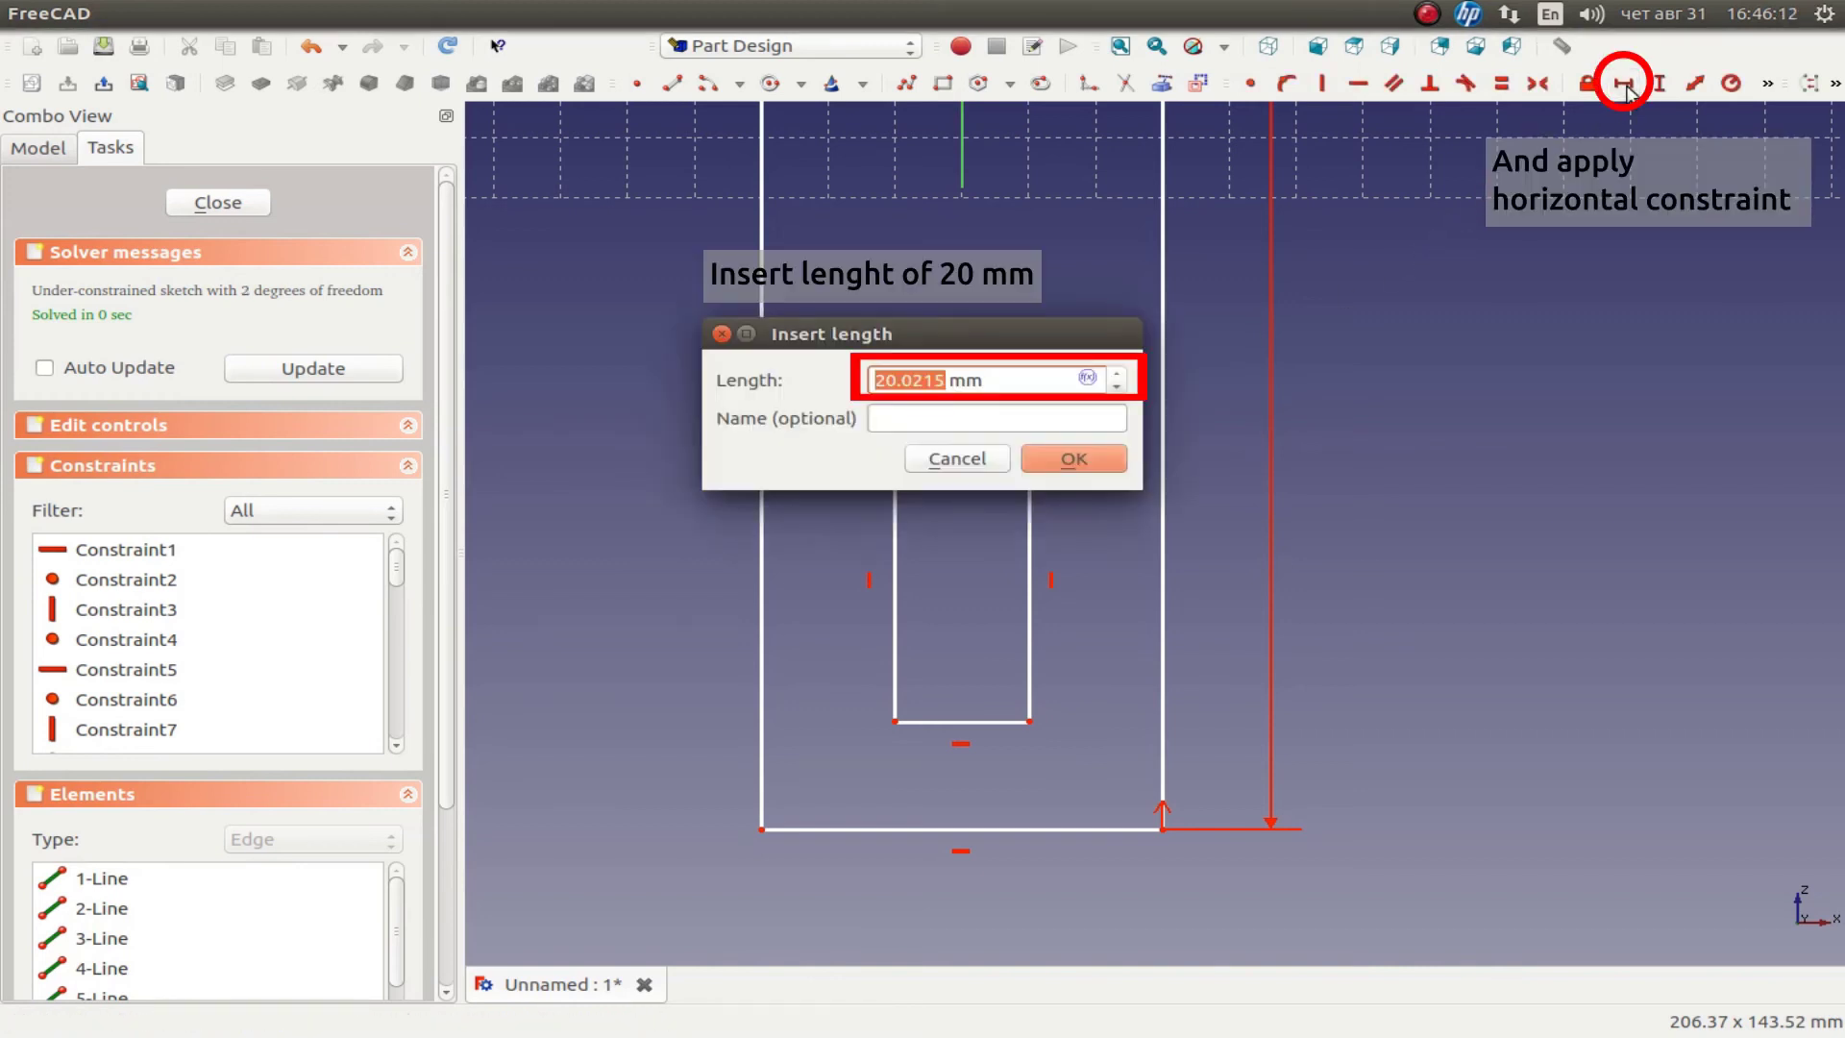
{"action": "type", "text": "20"}
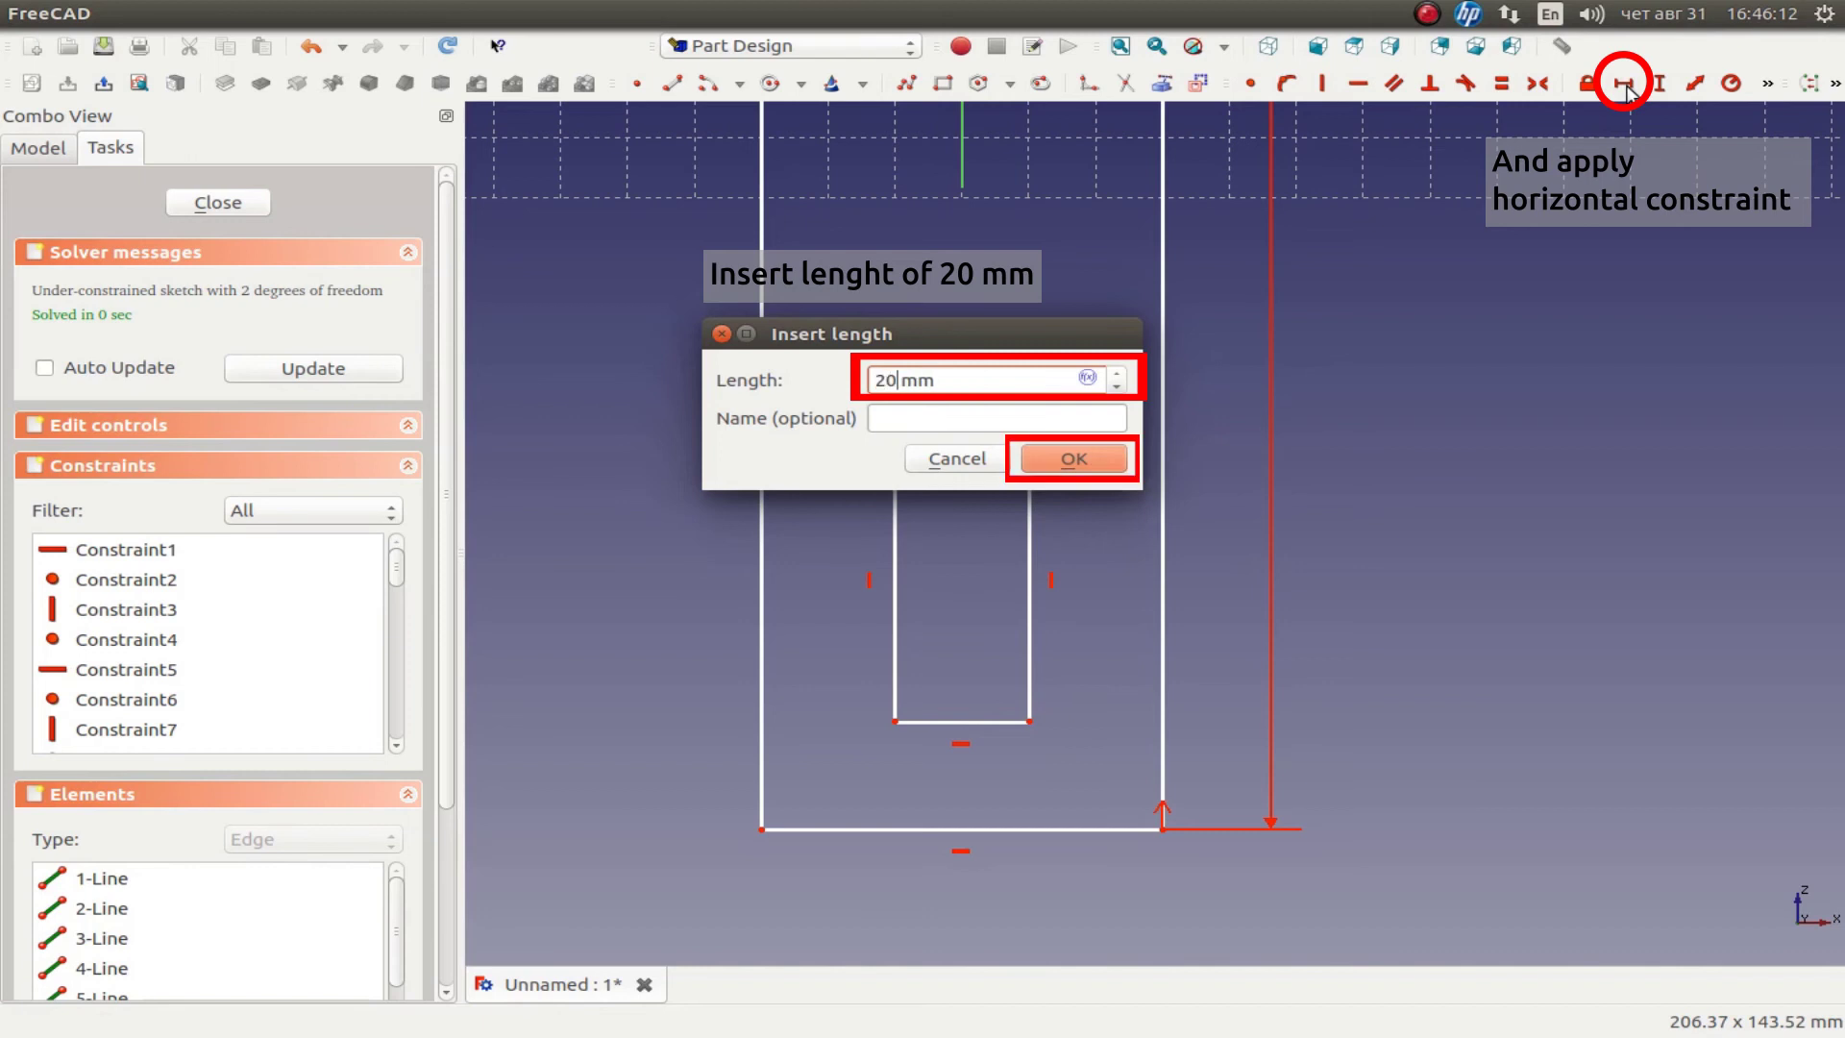
{"action": "key", "text": "Return"}
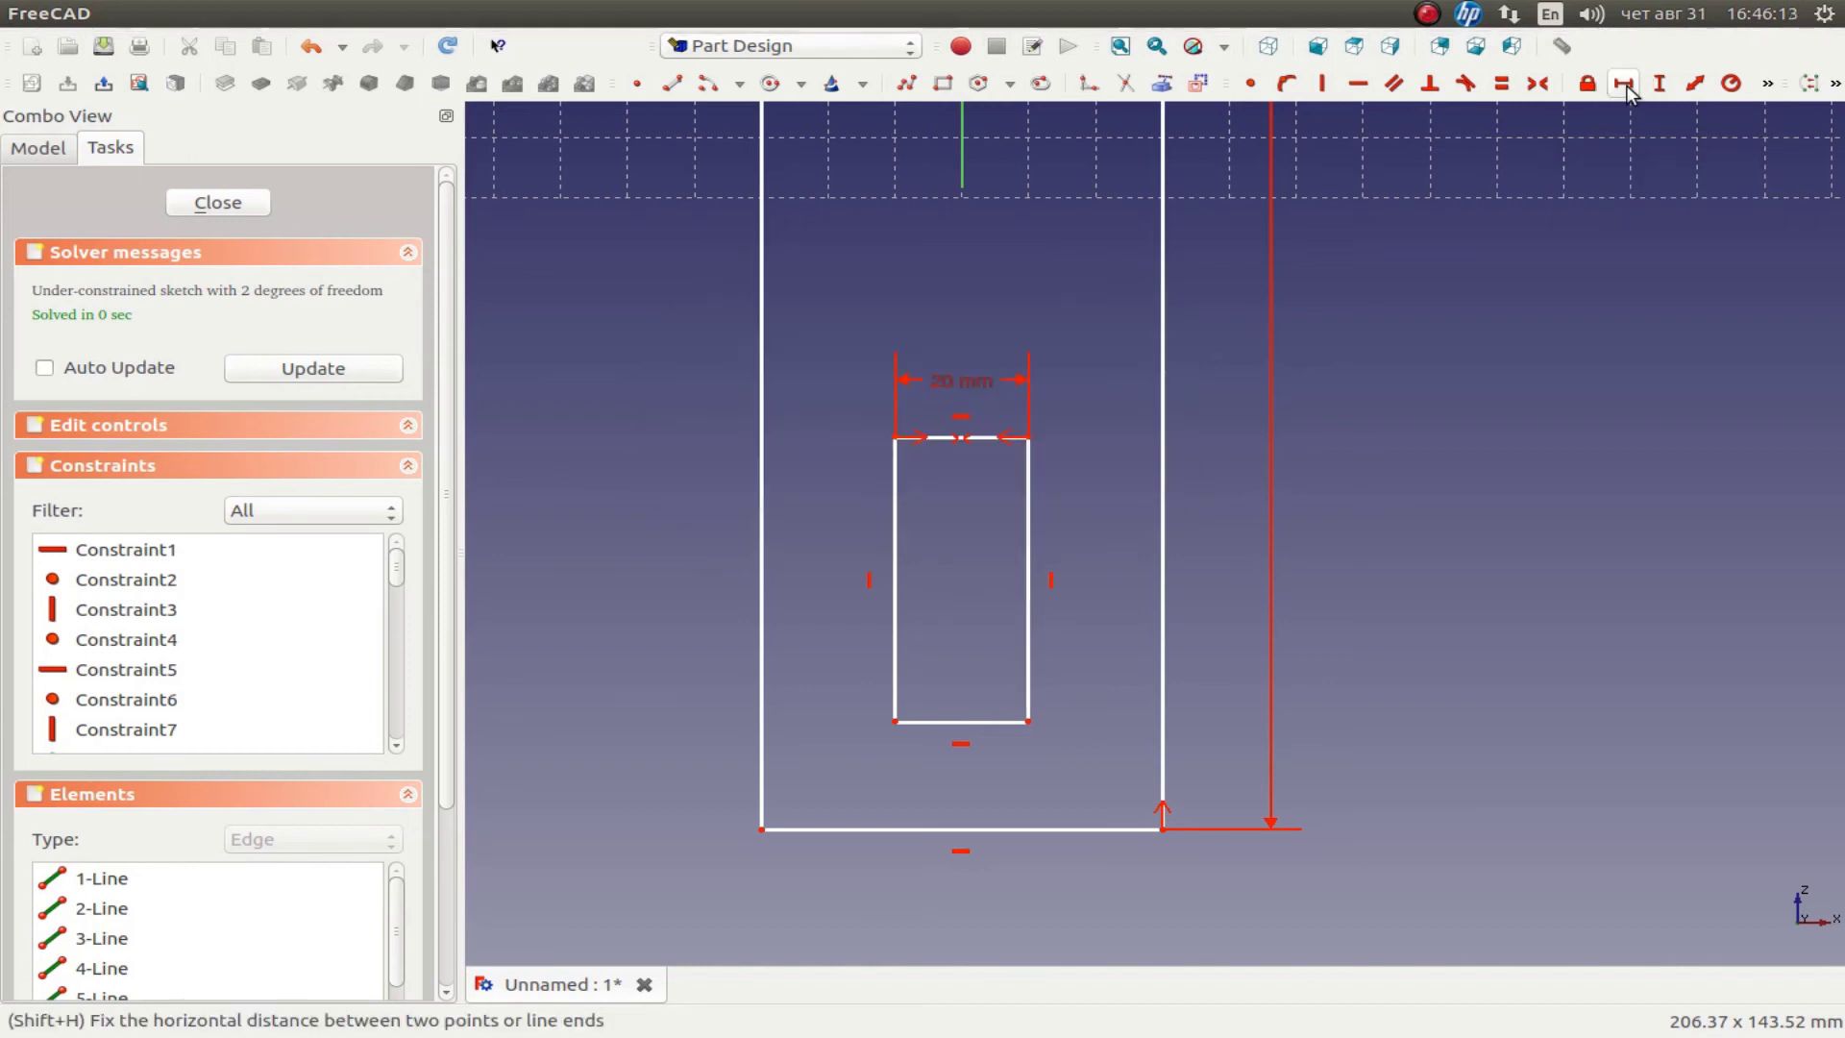
- Give the slot rectangle's right side a 60 mm height, placing the label beside it
{"action": "left_click", "coordinate": [1027, 722]}
{"action": "left_click", "coordinate": [1027, 438]}
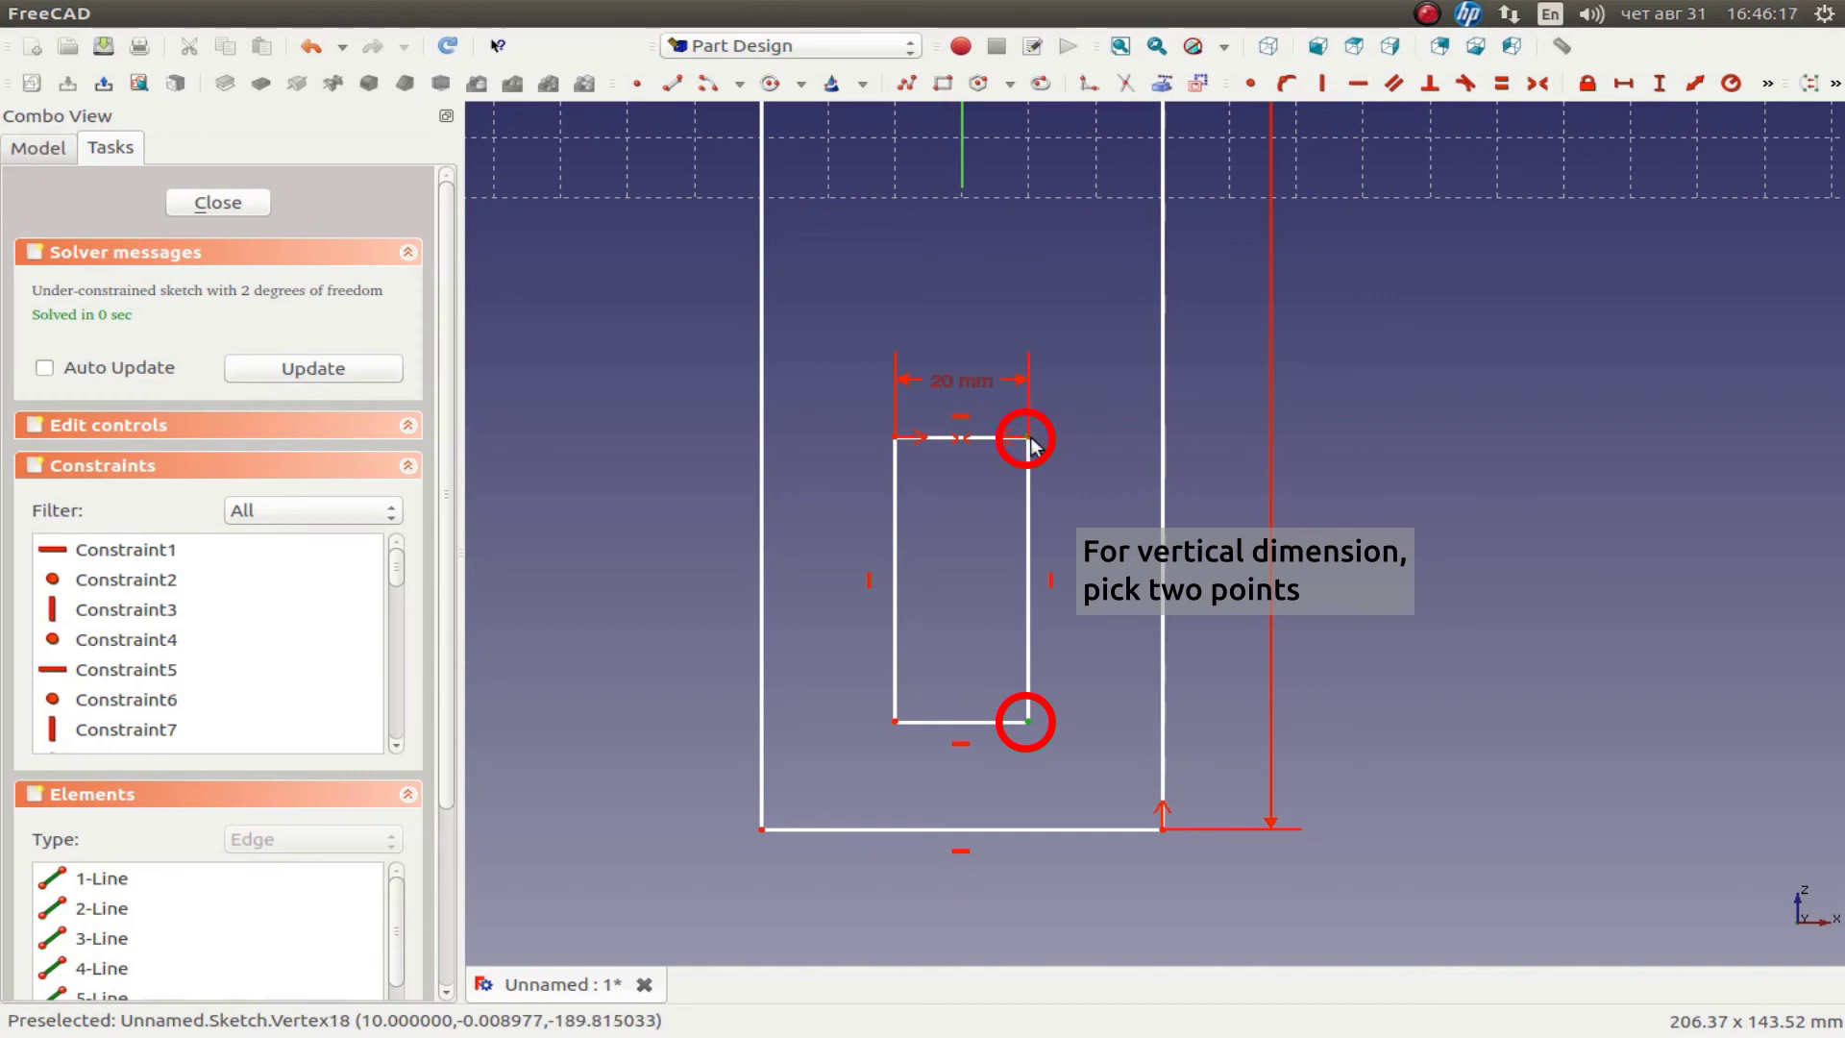
{"action": "left_click", "coordinate": [1657, 86]}
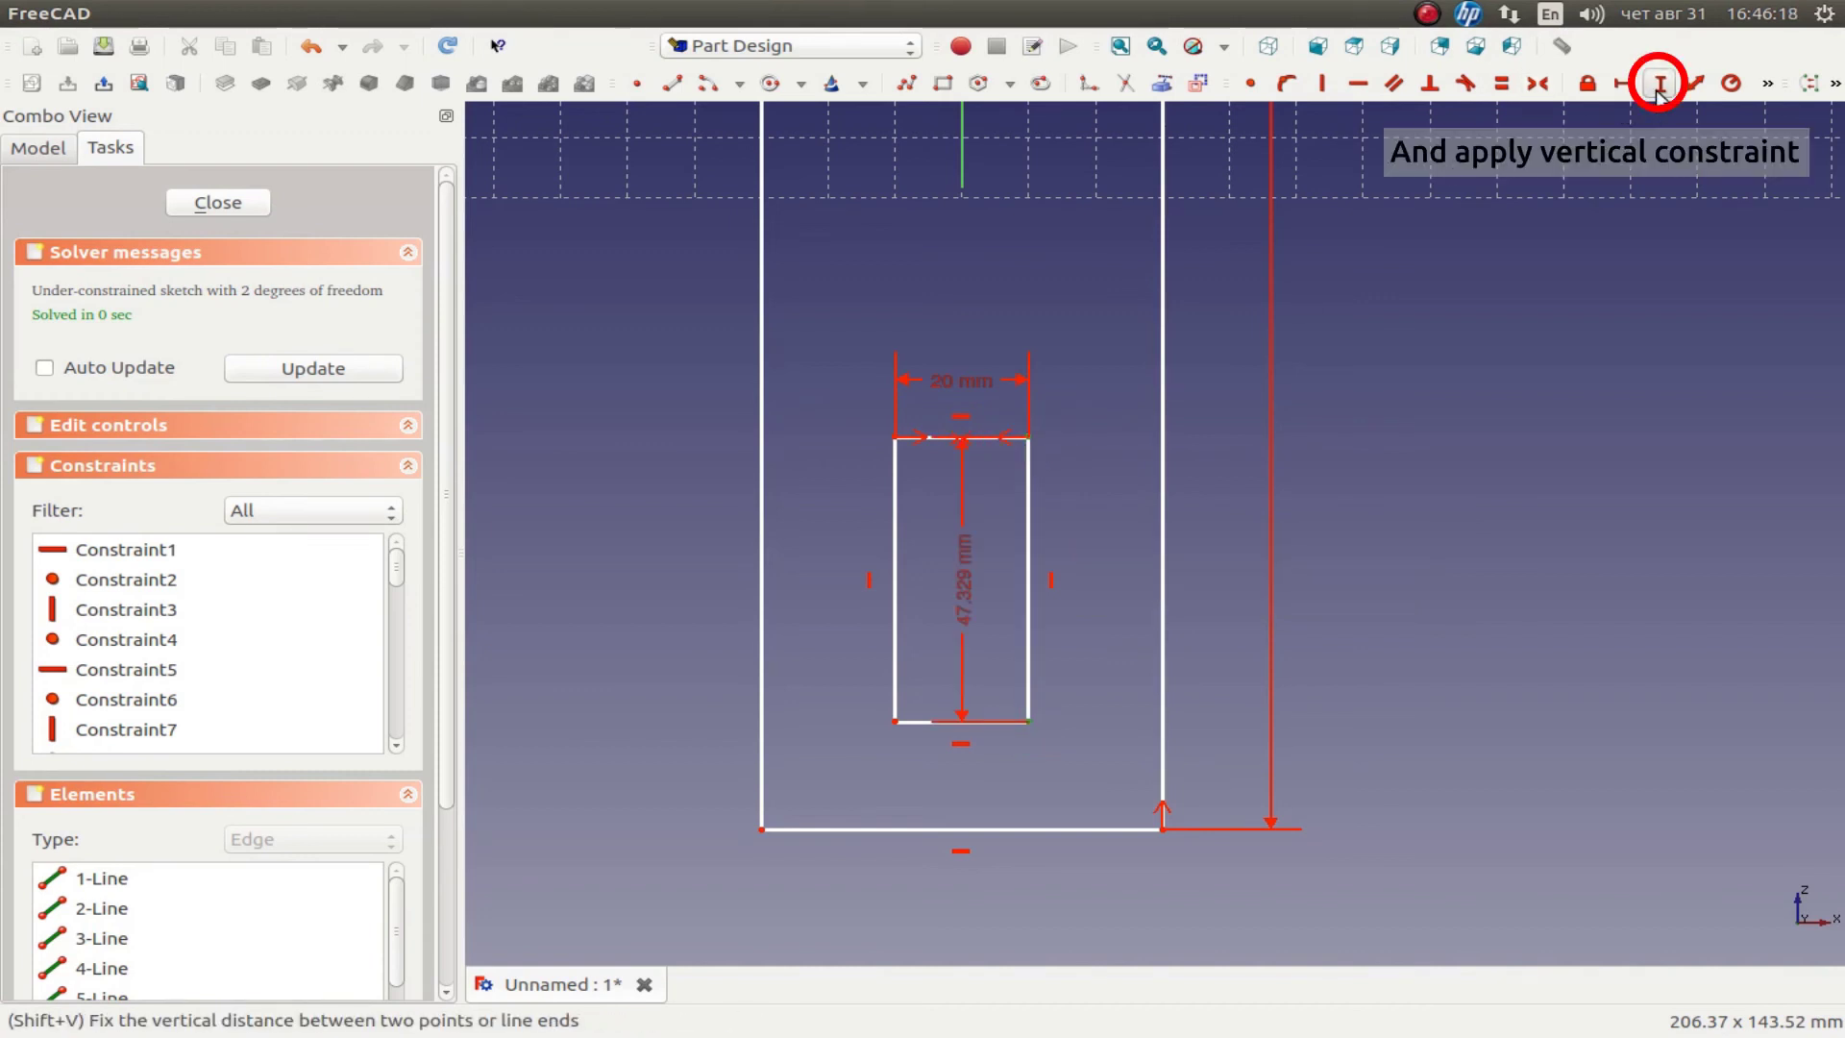
{"action": "type", "text": "6mm"}
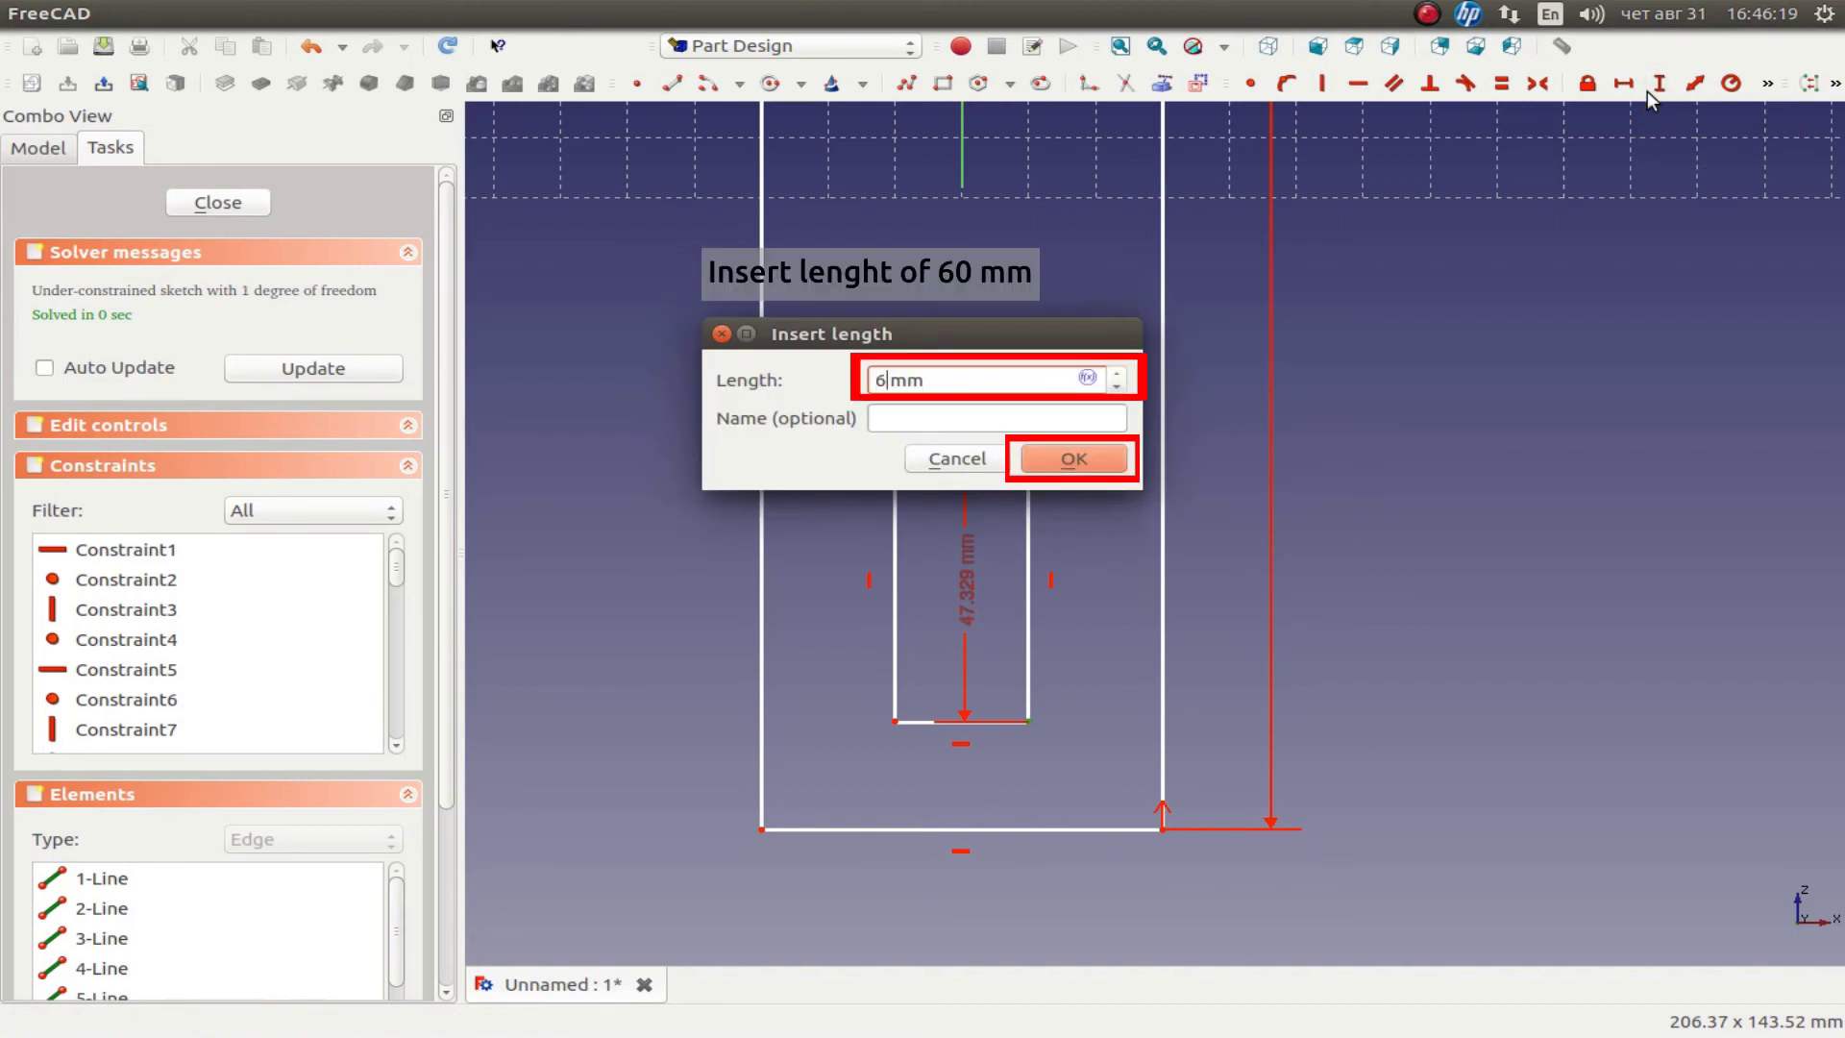
{"action": "type", "text": "0"}
{"action": "key", "text": "Return"}
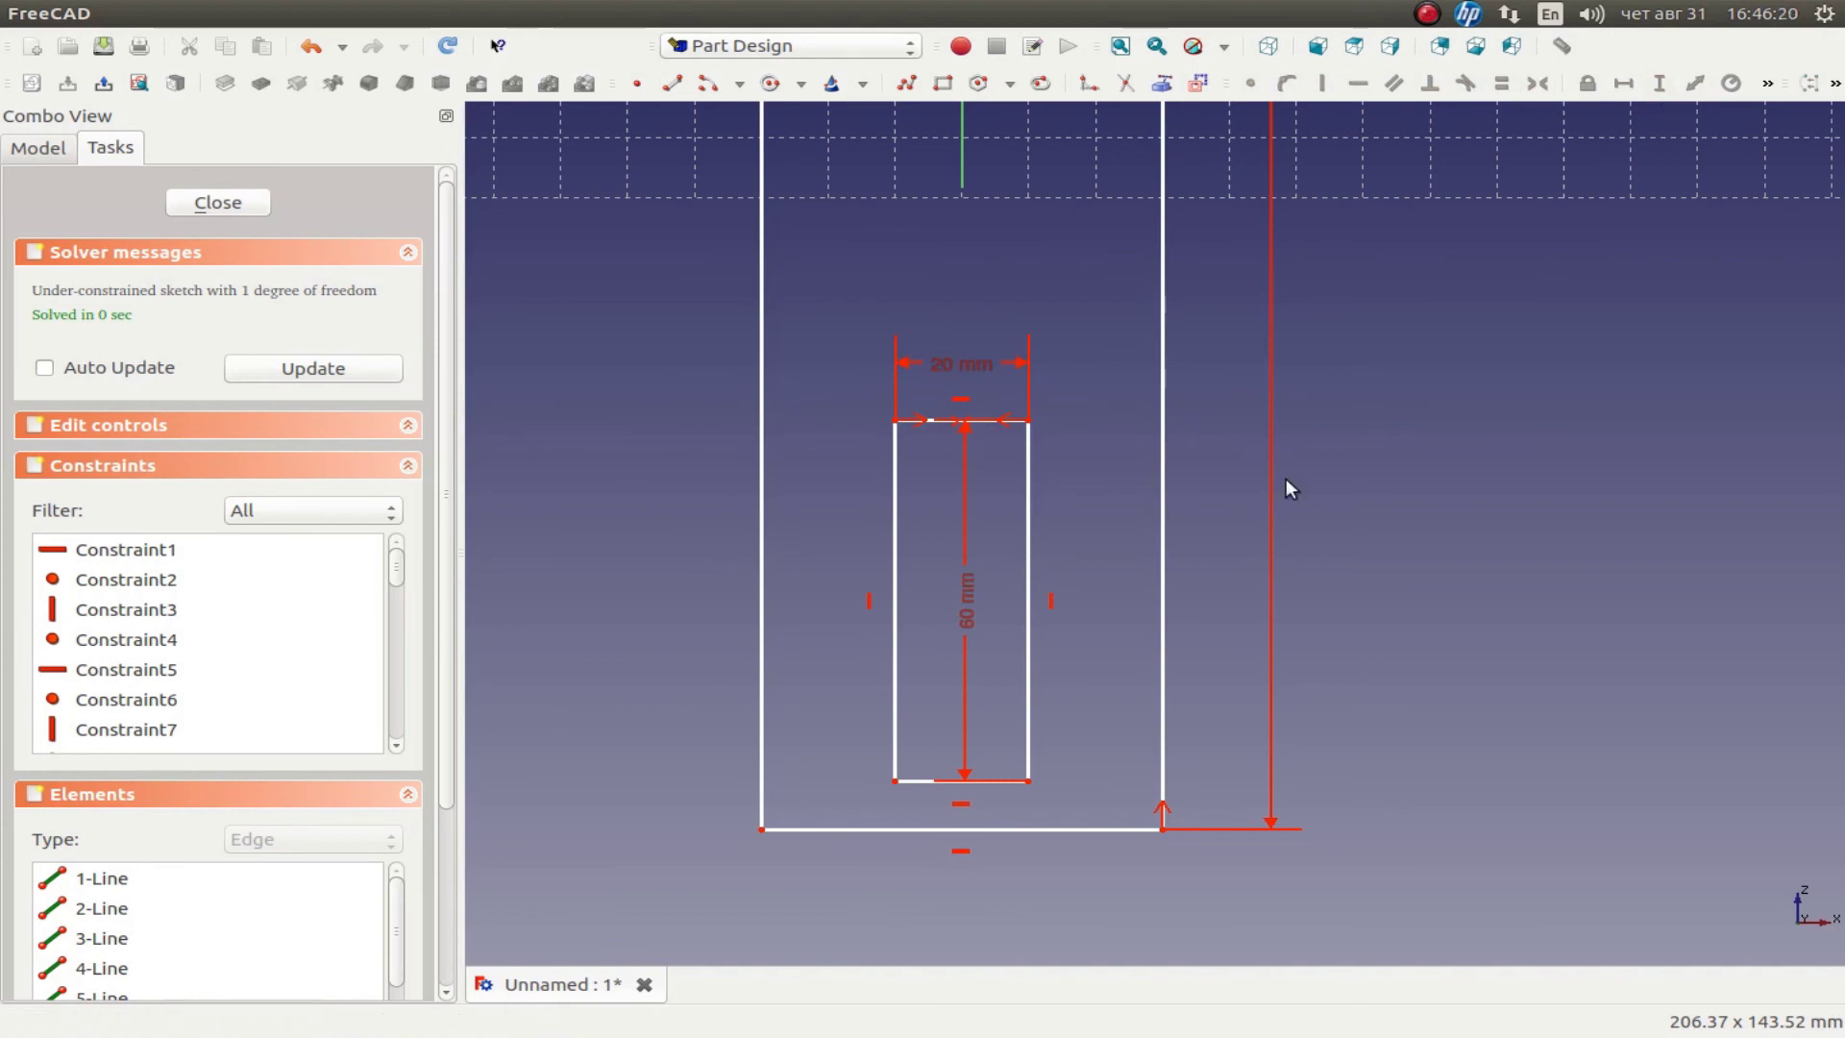
{"action": "left_click_drag", "start_coordinate": [970, 622], "coordinate": [1091, 630]}
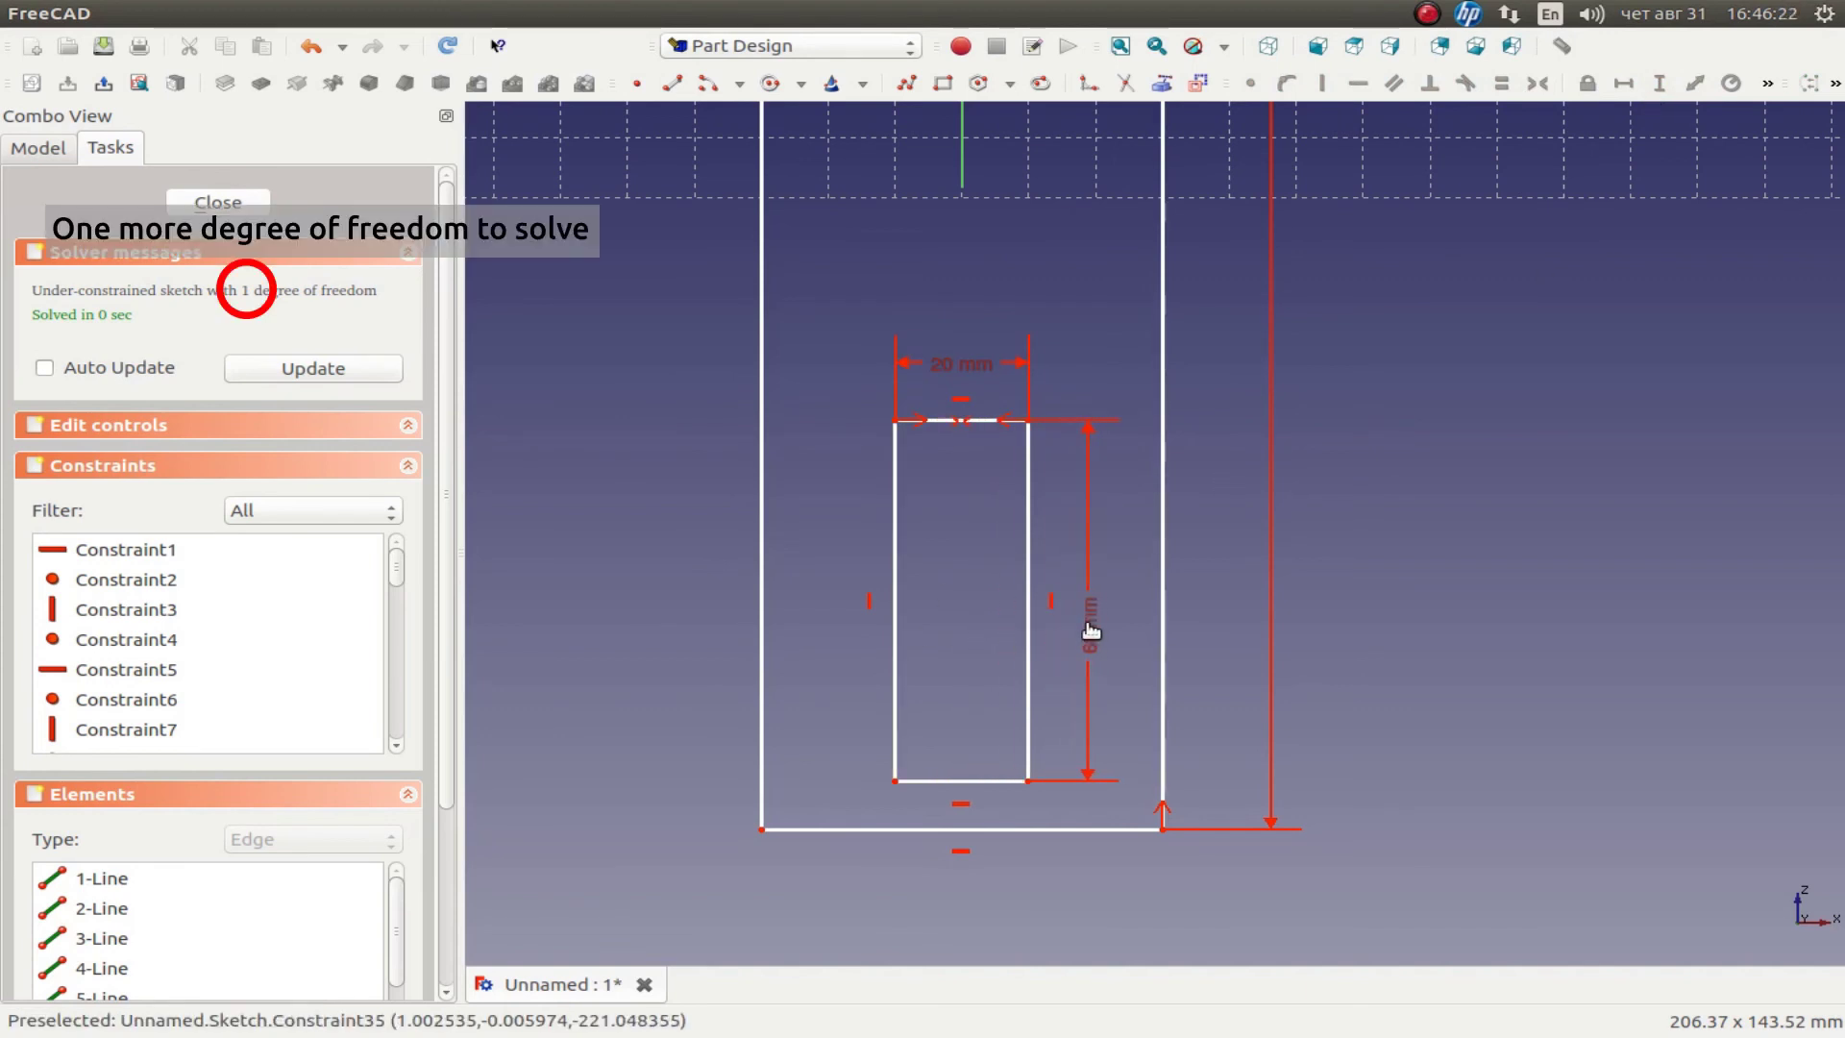
- Add a 20 mm vertical distance between the slot's and bar's bottom-right corners
{"action": "left_click_drag", "start_coordinate": [1091, 629], "coordinate": [1086, 629]}
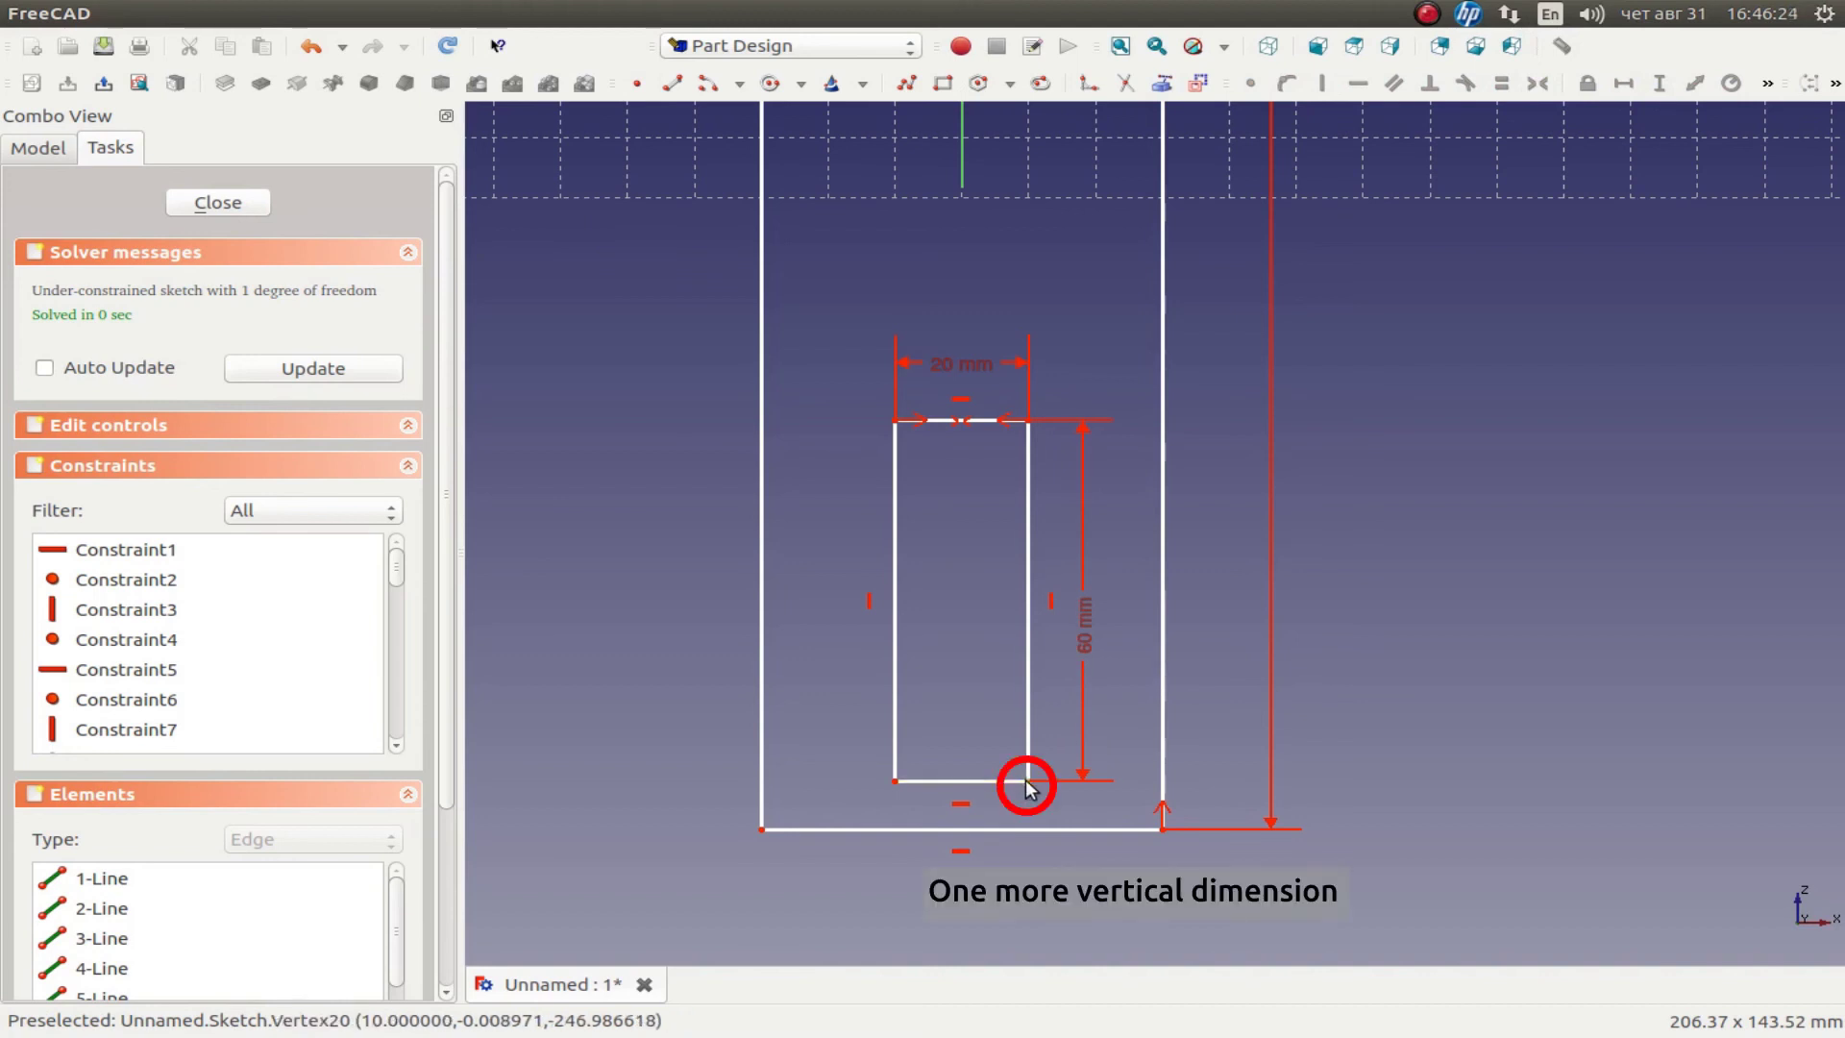
{"action": "left_click", "coordinate": [1026, 781]}
{"action": "left_click", "coordinate": [1162, 828]}
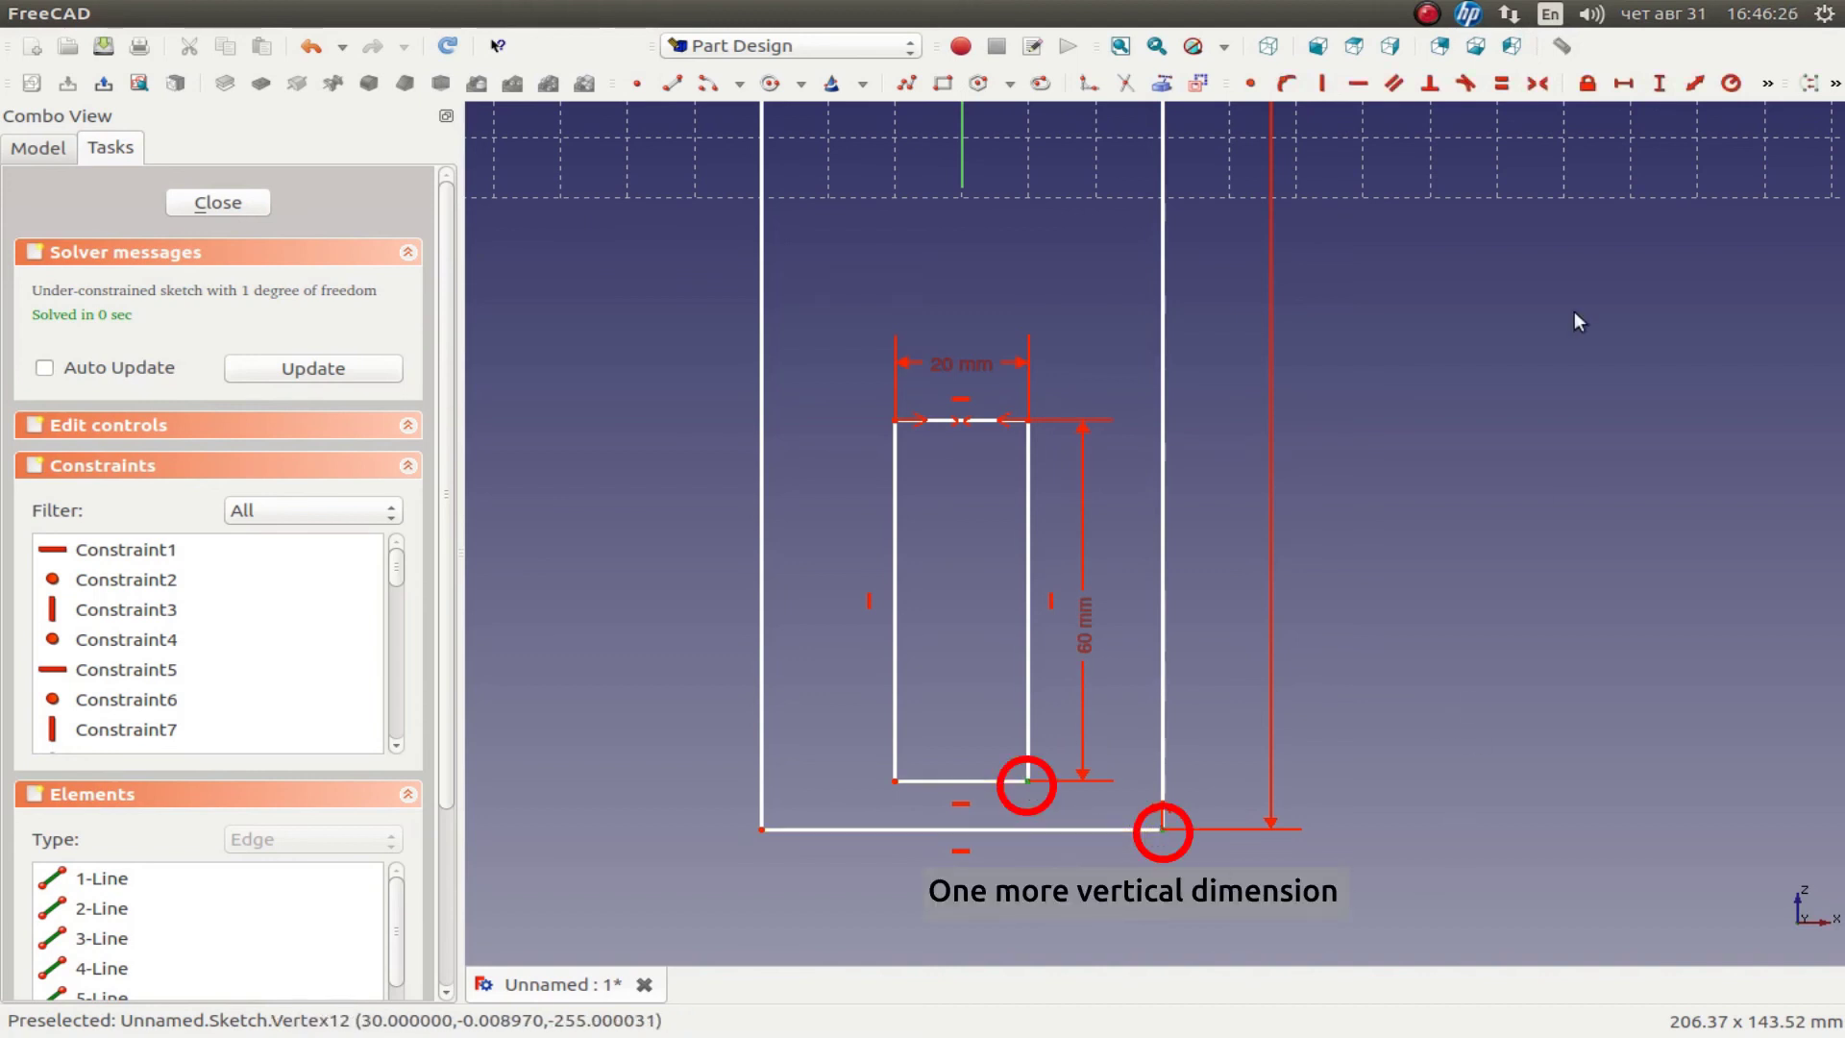
{"action": "left_click", "coordinate": [1659, 84]}
{"action": "type", "text": "20"}
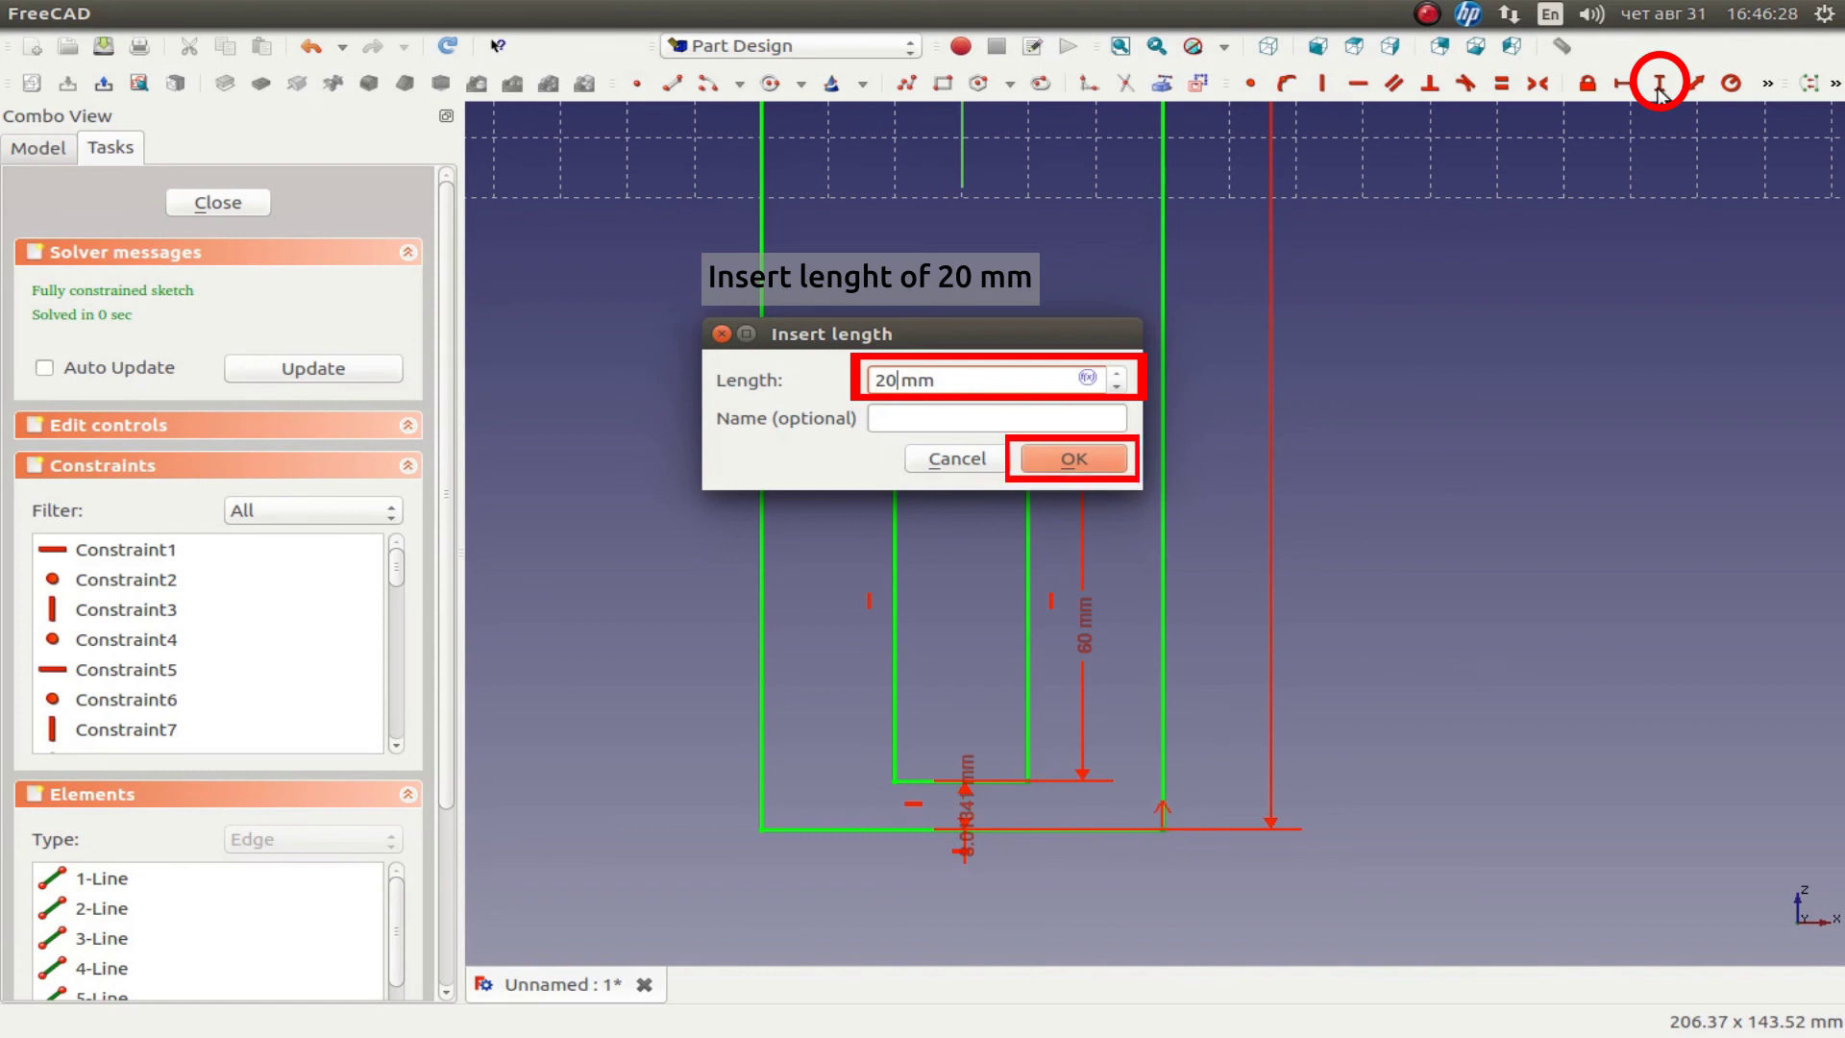
{"action": "key", "text": "Return"}
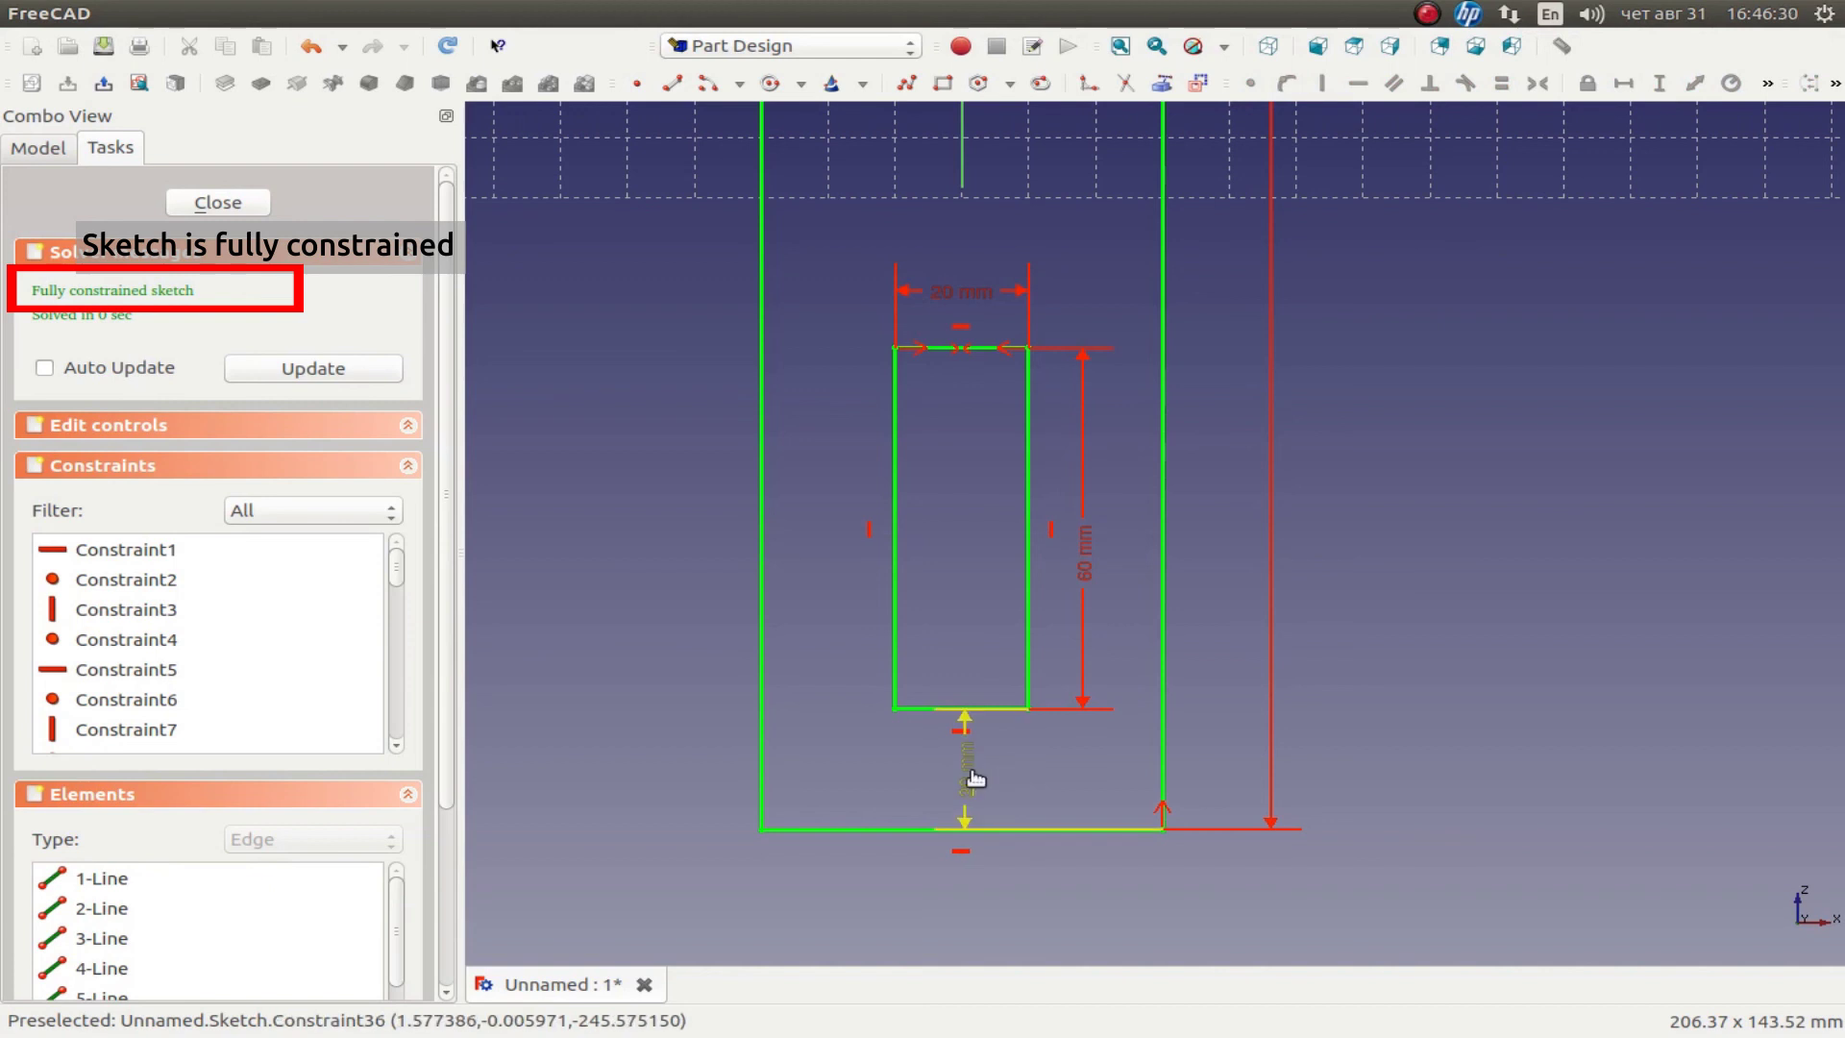
{"action": "scroll", "coordinate": [1097, 734], "scroll_direction": "down", "scroll_amount": 5}
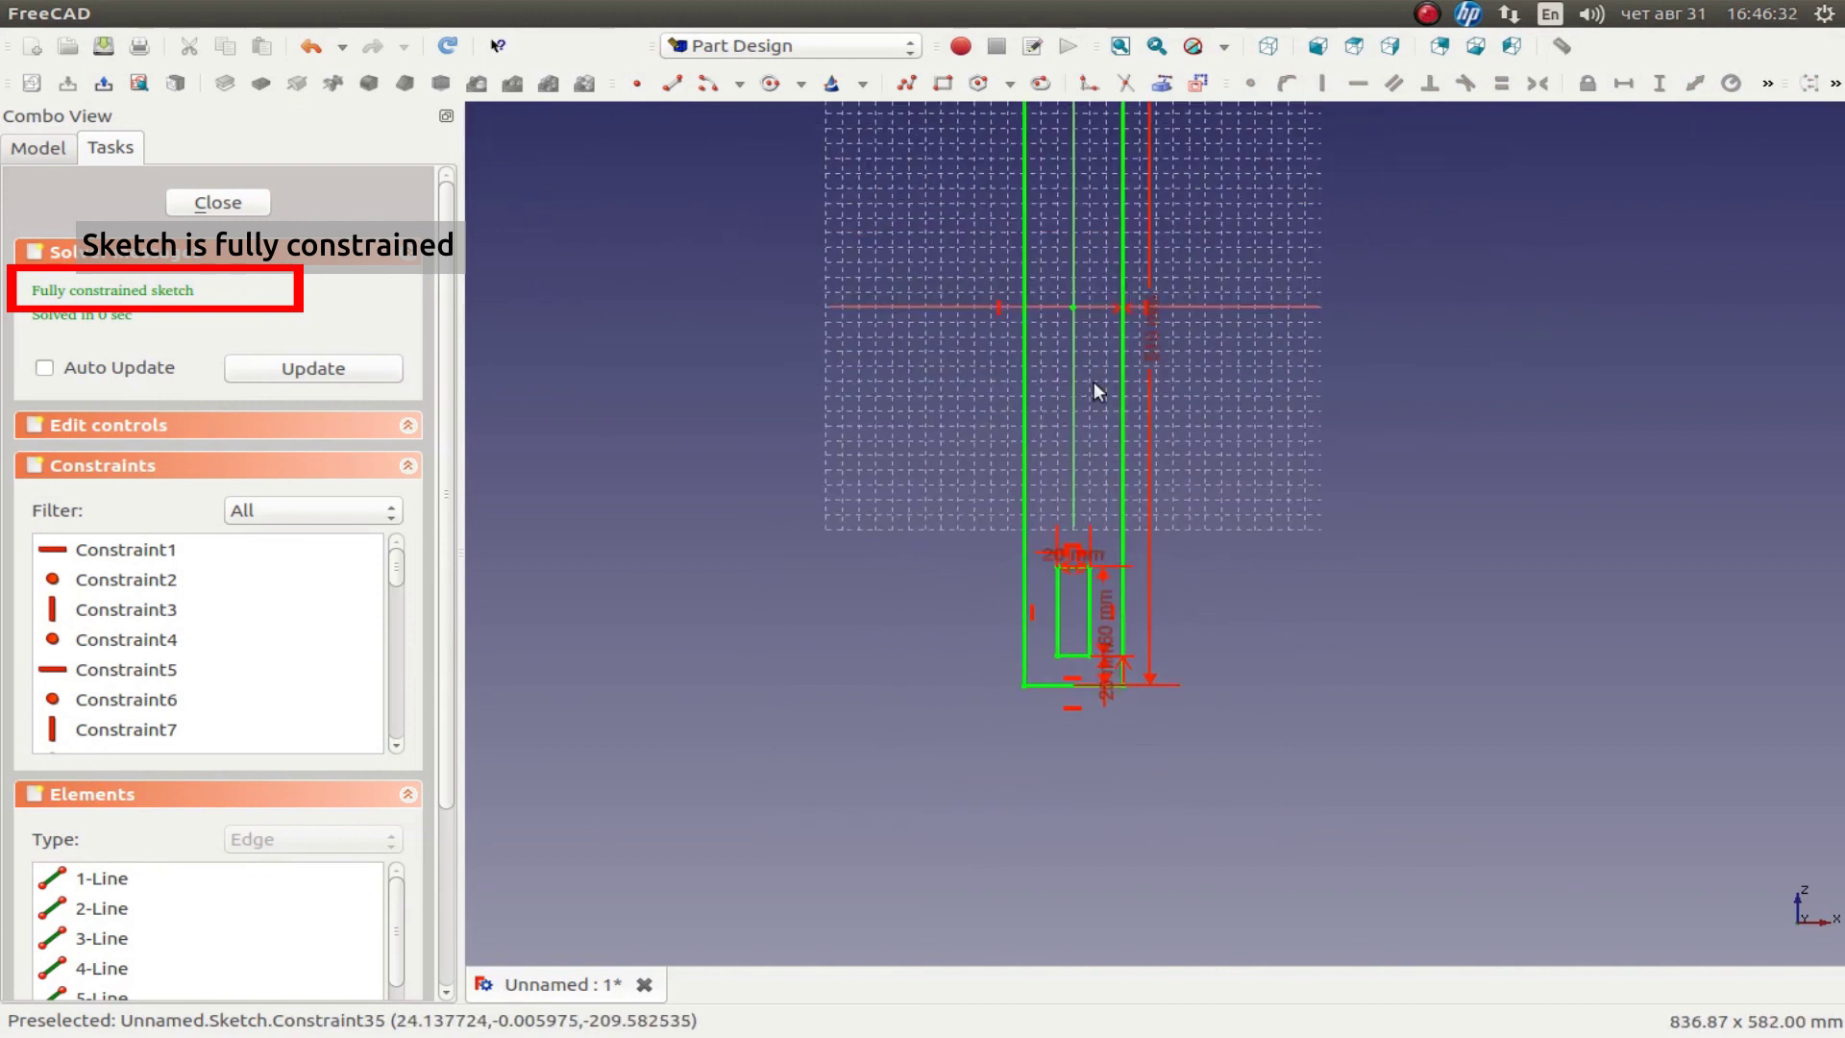
{"action": "middle_click_drag", "start_coordinate": [1094, 382], "coordinate": [935, 608]}
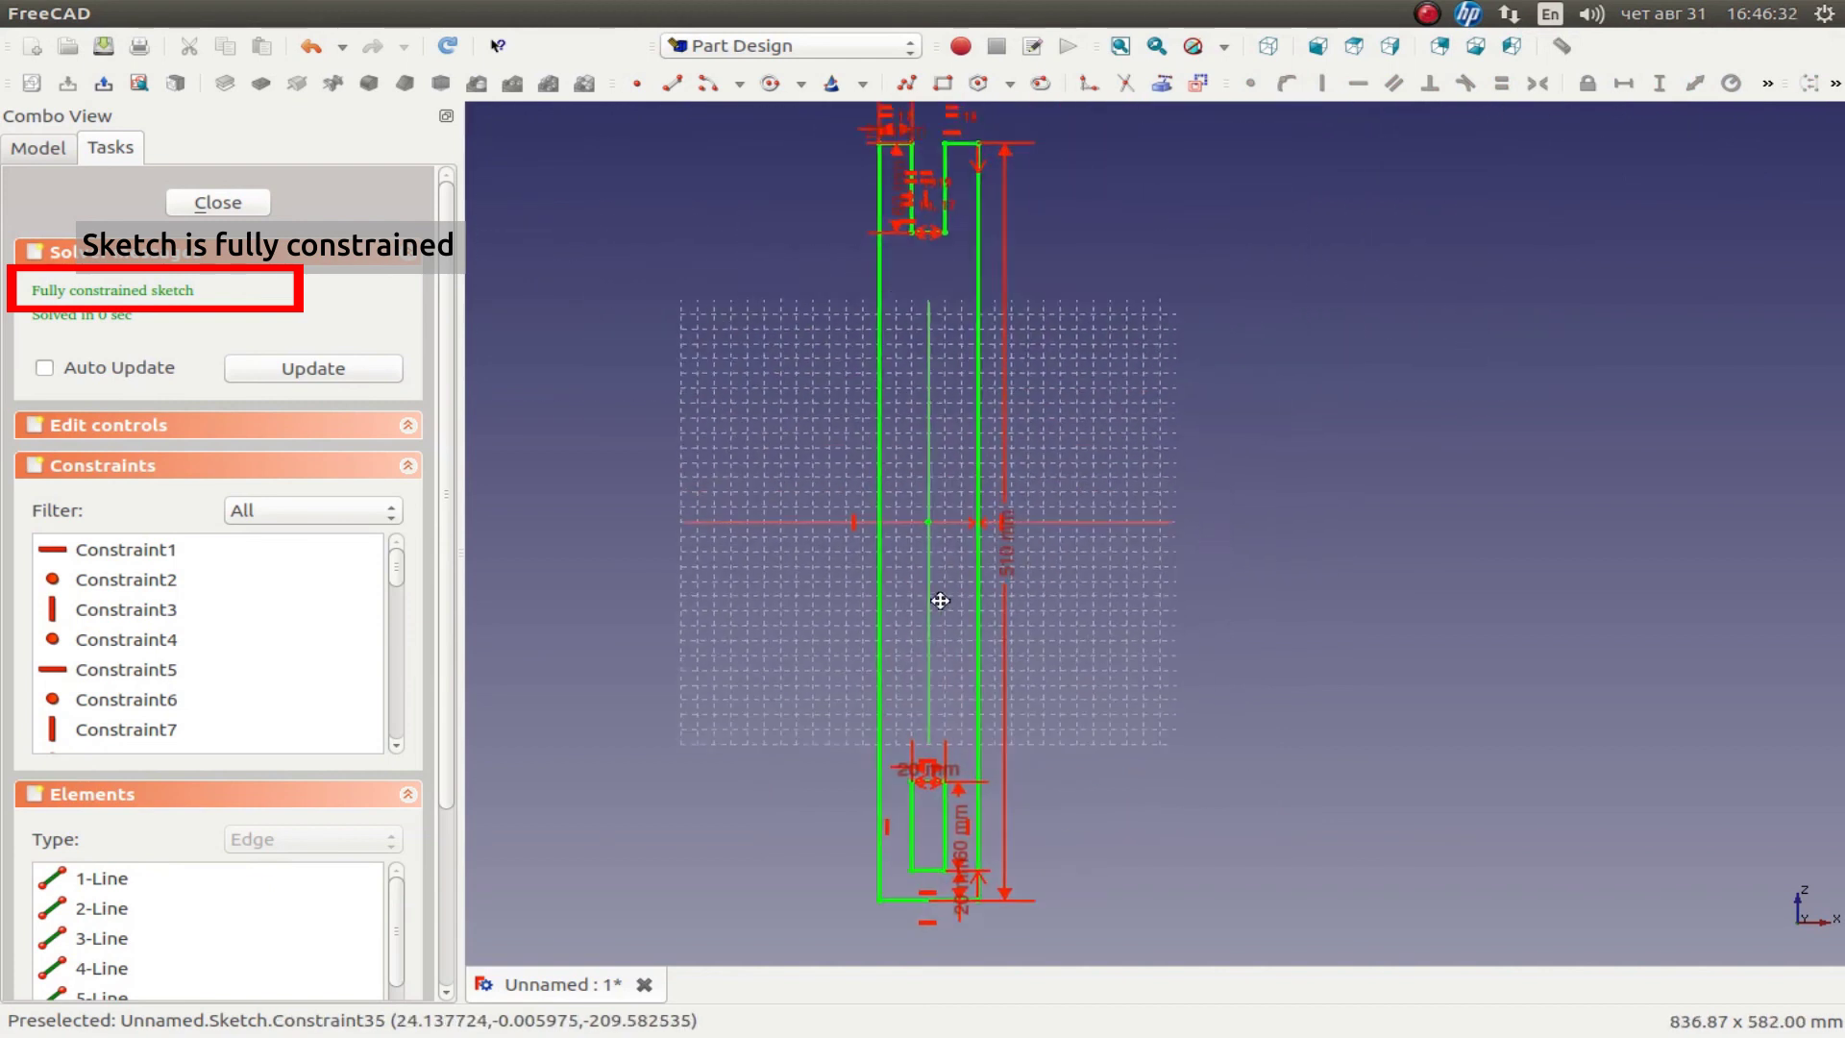
- Close the sketch and pad it to a length of 60 mm
{"action": "left_click", "coordinate": [225, 205]}
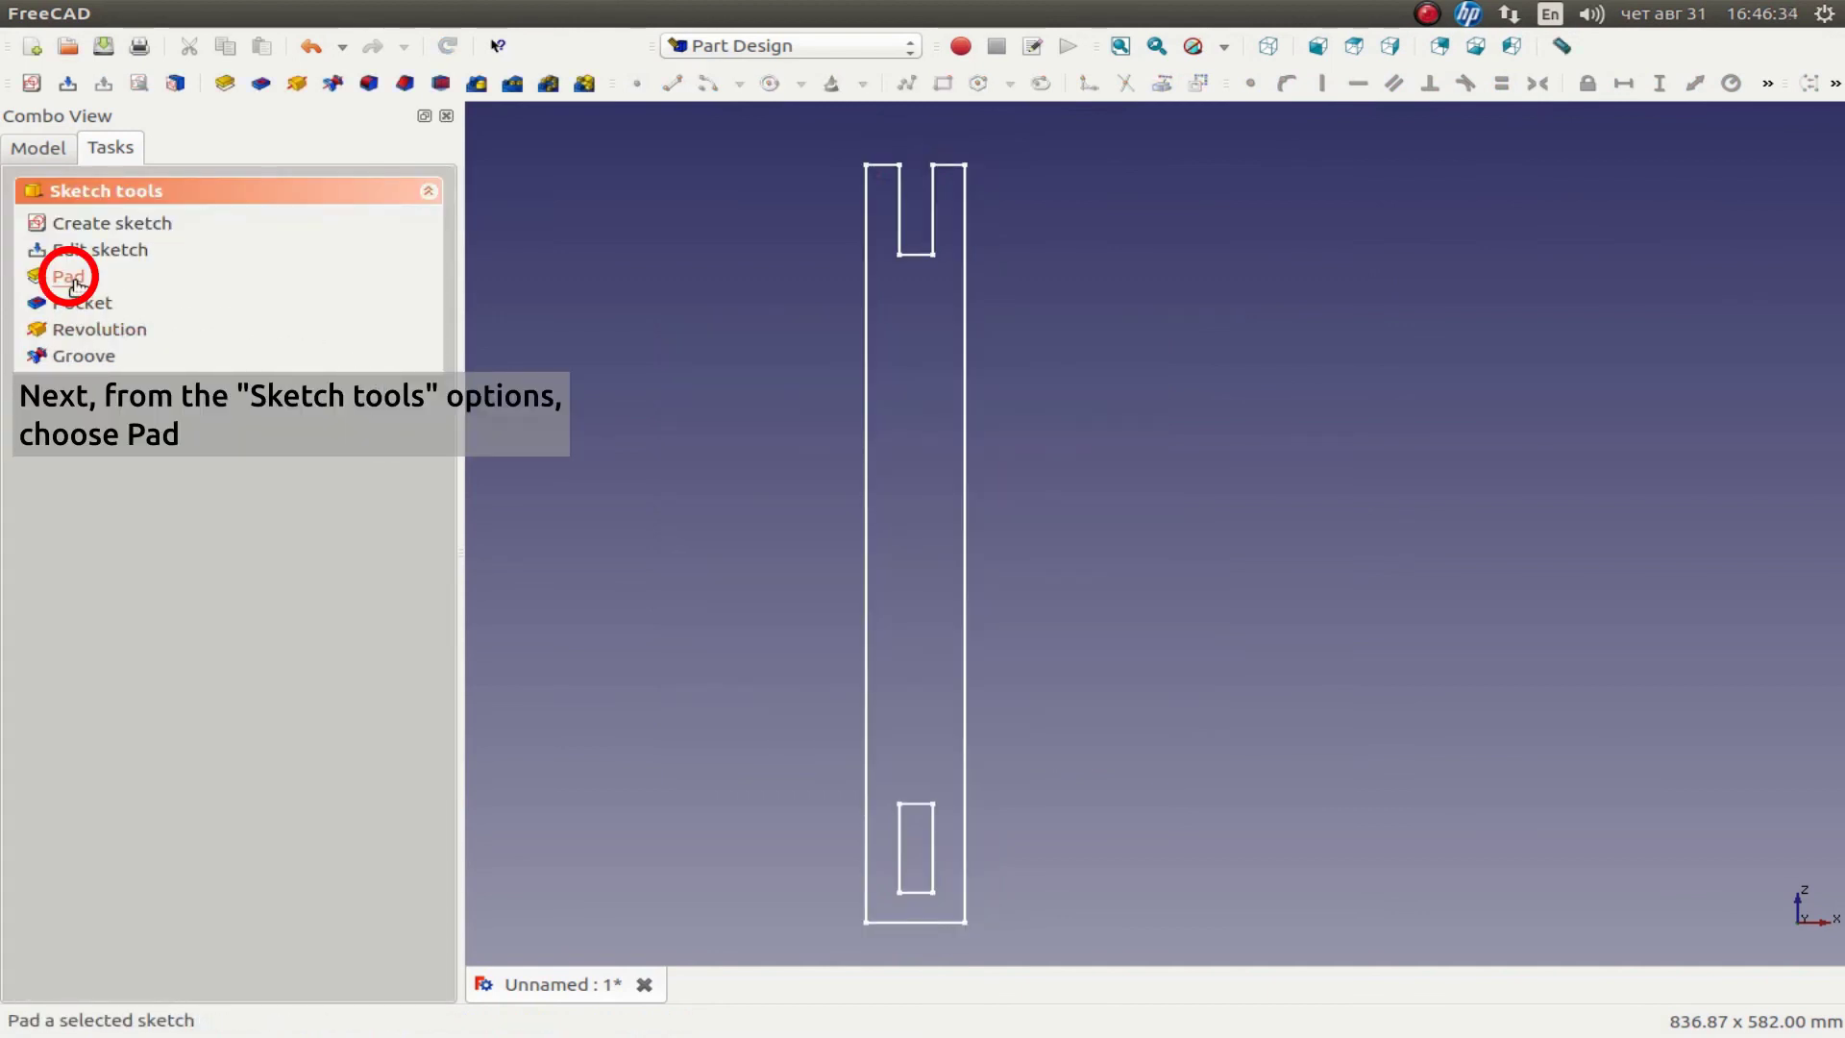
{"action": "left_click", "coordinate": [75, 284]}
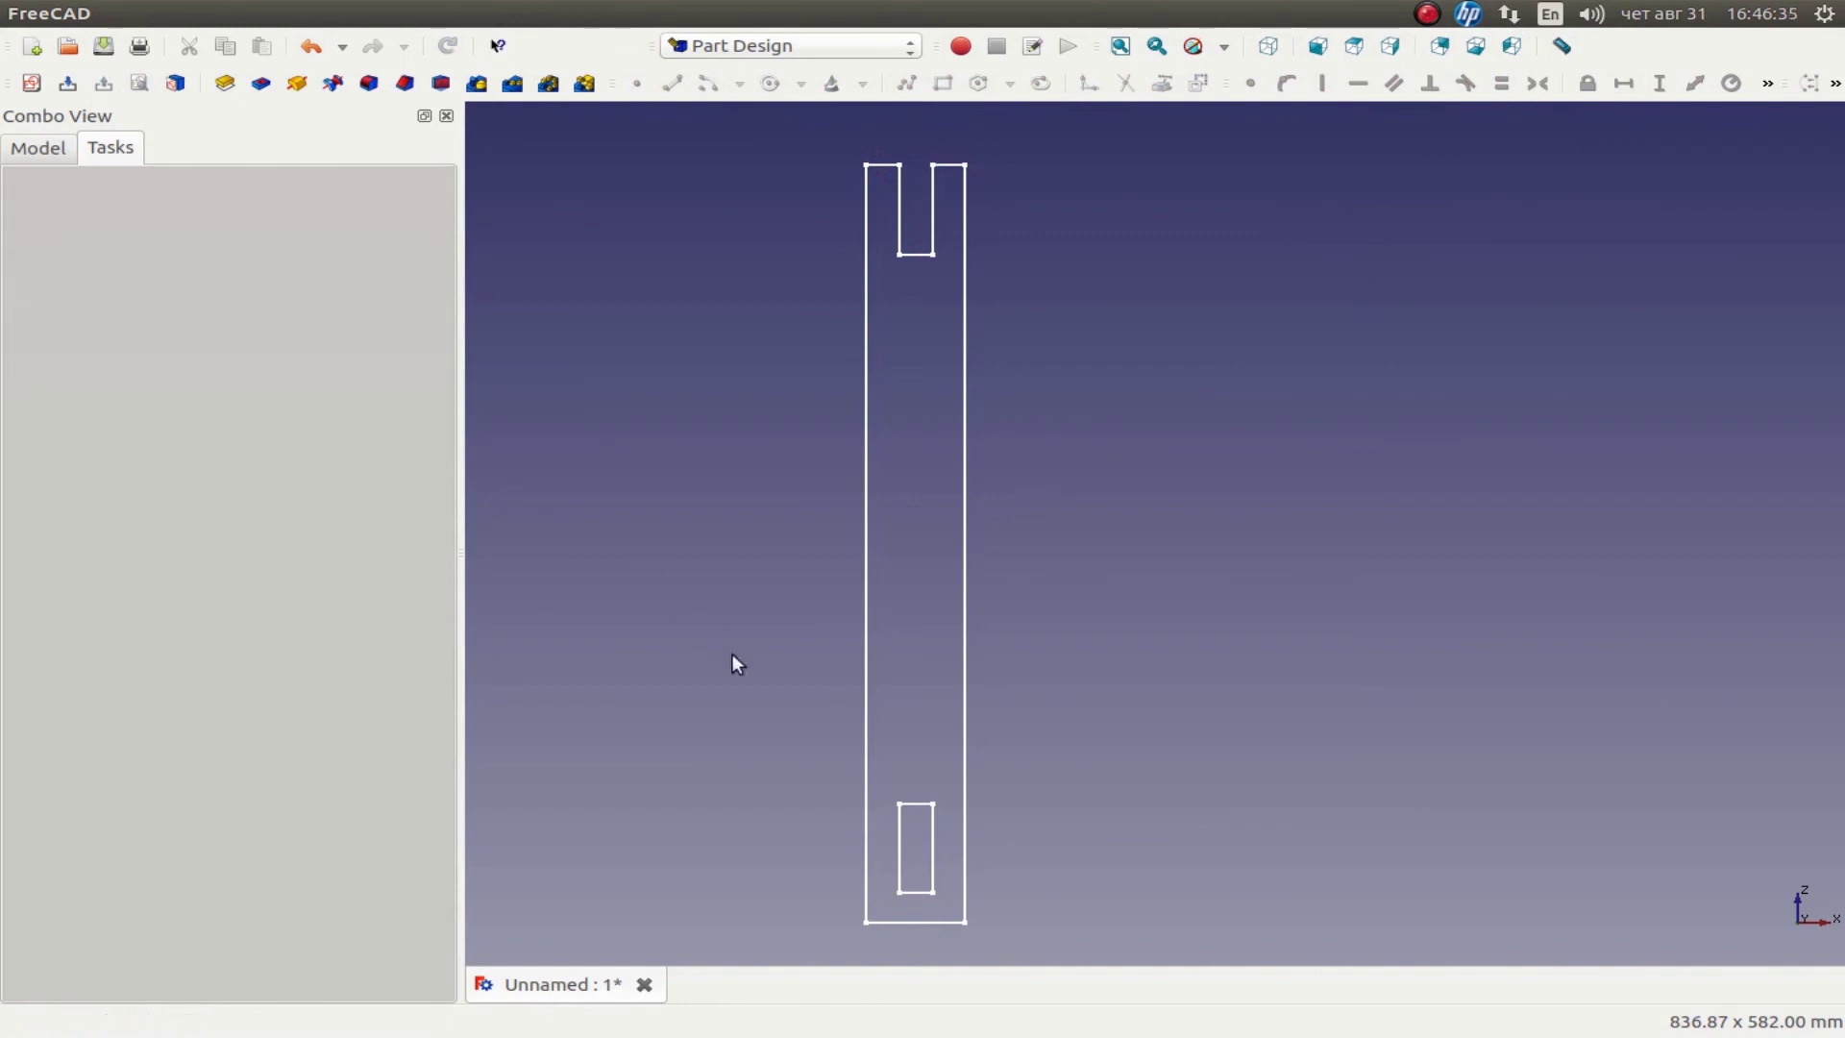
{"action": "mouse_move", "coordinate": [844, 602]}
{"action": "middle_mouse_down"}
{"action": "mouse_move", "coordinate": [886, 510]}
{"action": "mouse_move", "coordinate": [865, 499]}
{"action": "middle_mouse_up"}
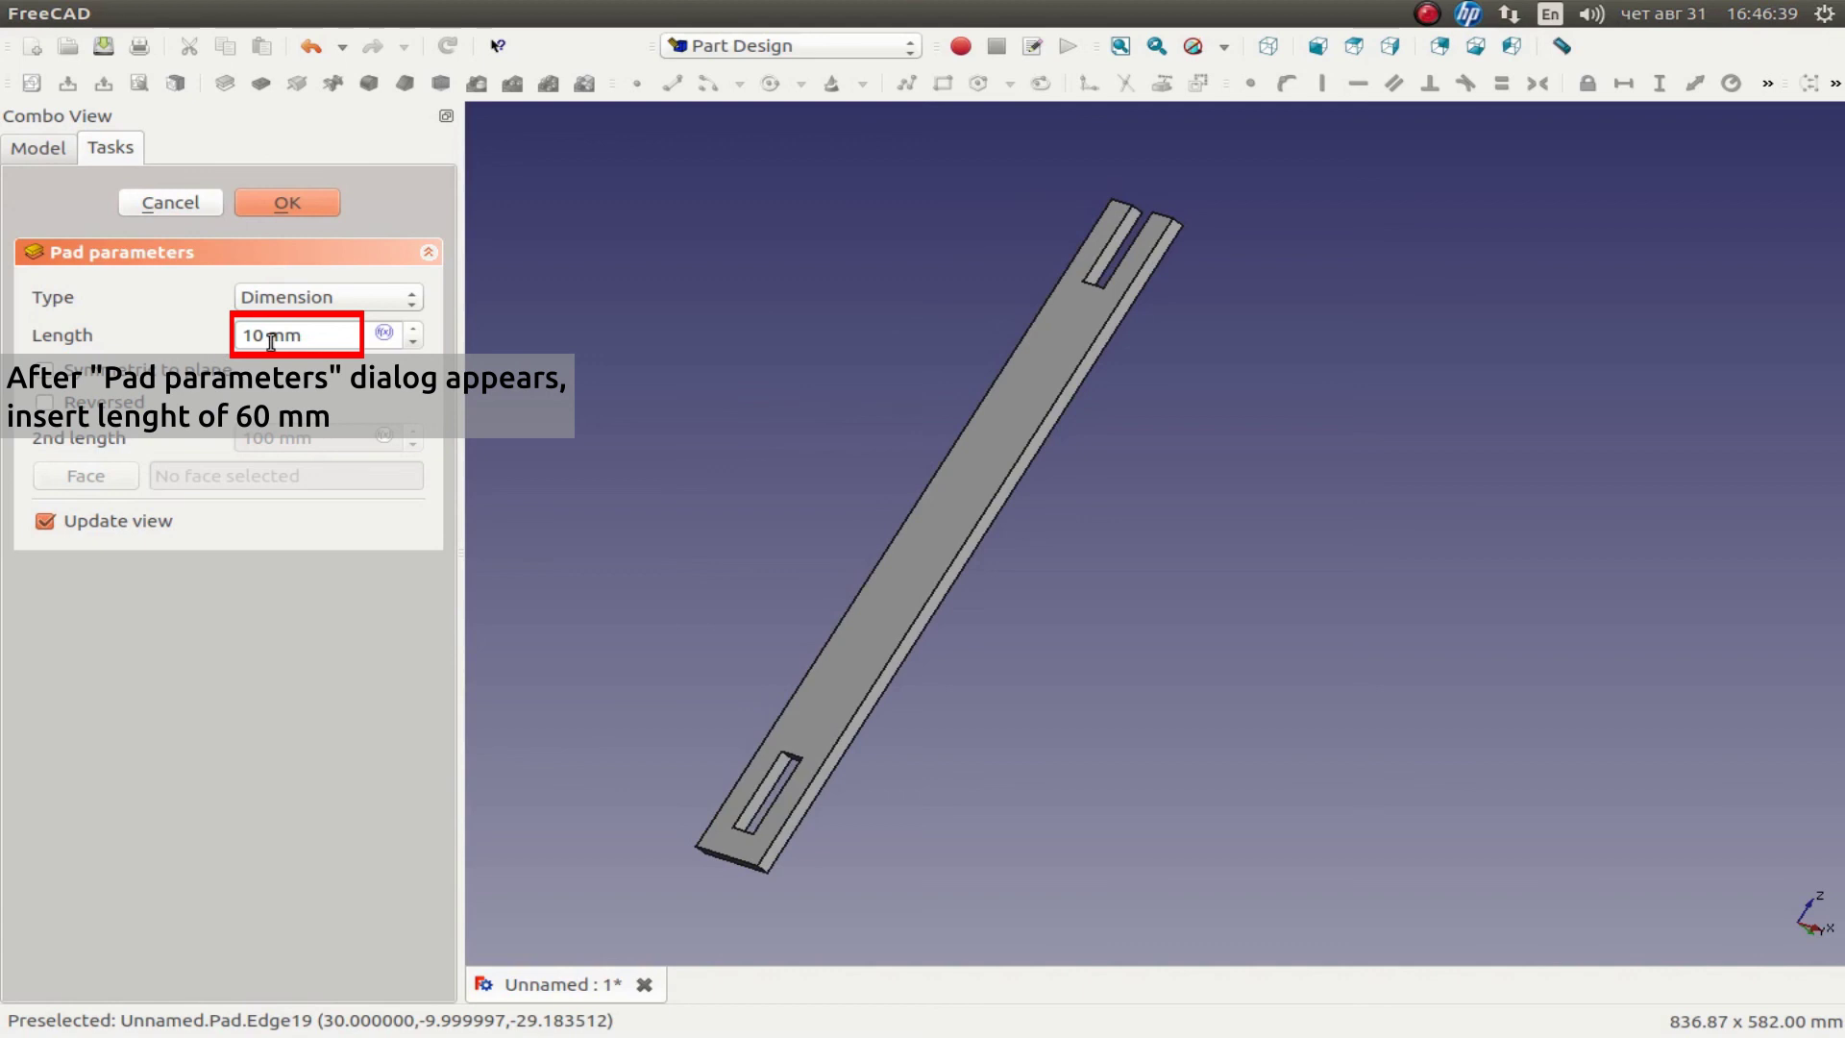
{"action": "left_click_drag", "start_coordinate": [264, 335], "coordinate": [223, 335]}
{"action": "type", "text": "60"}
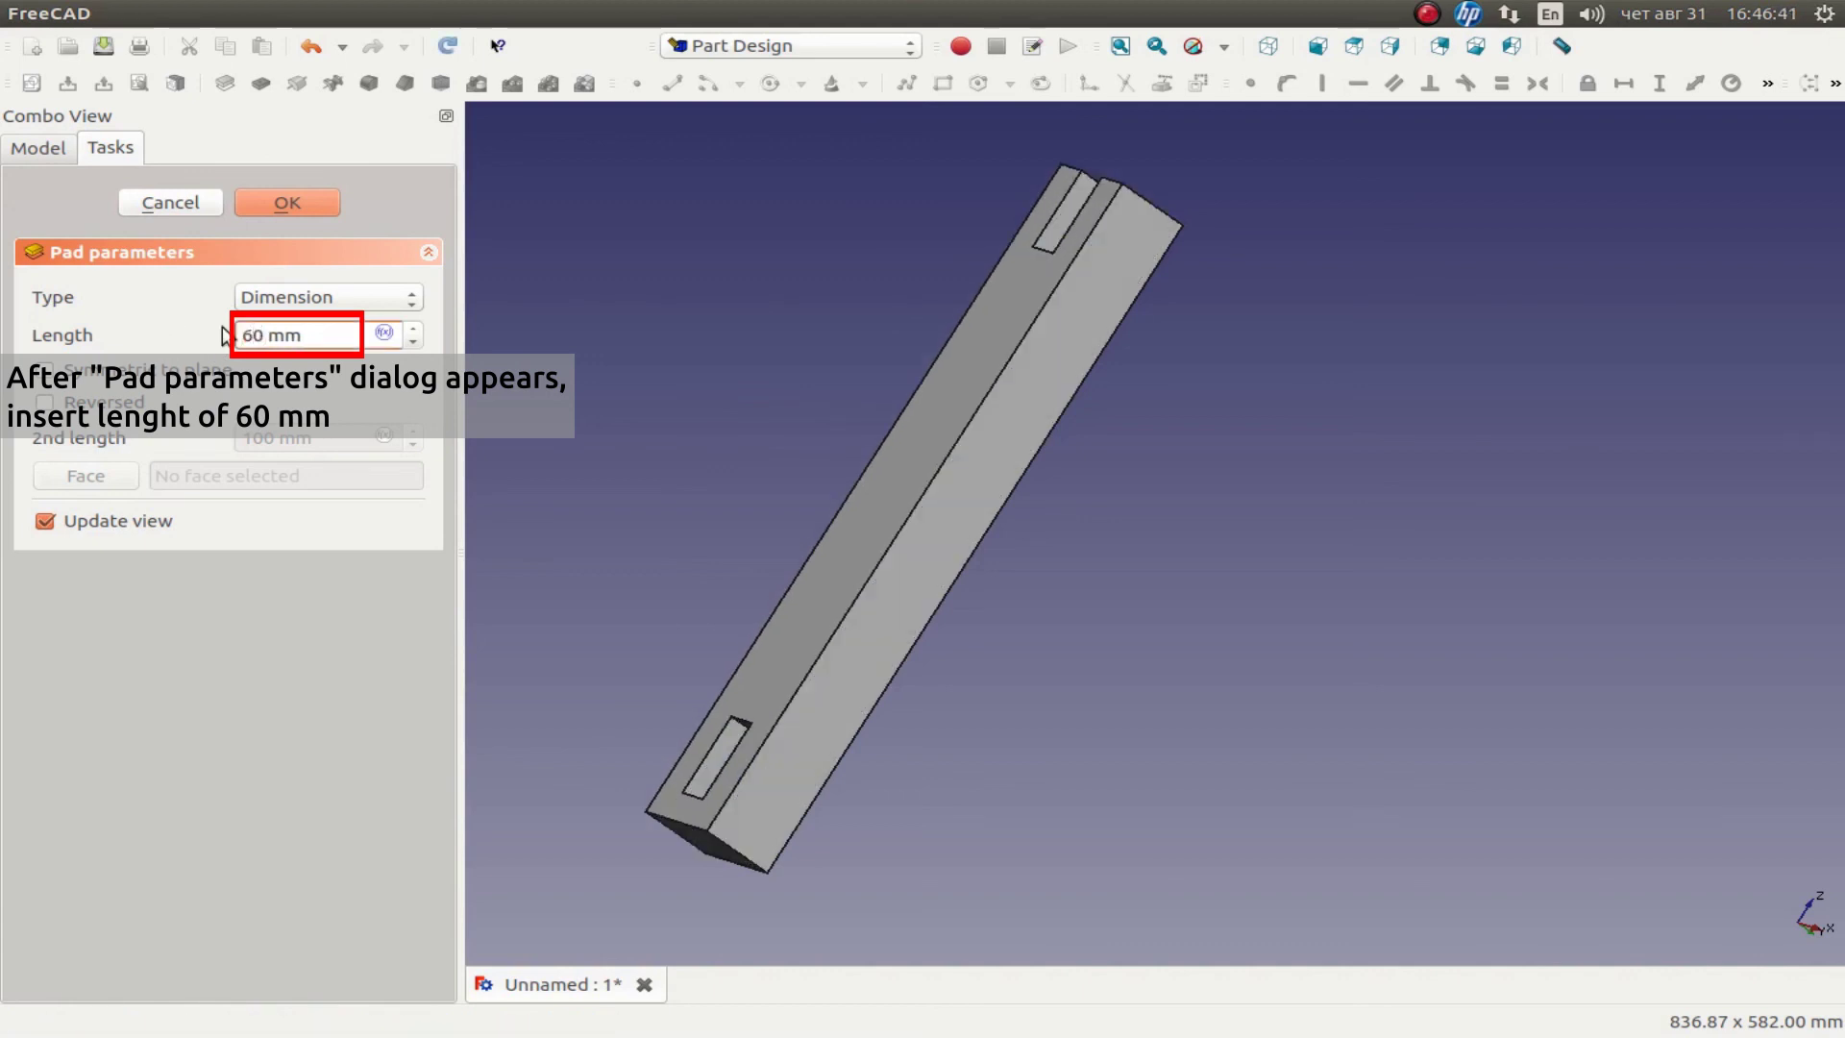
{"action": "key", "text": "Return"}
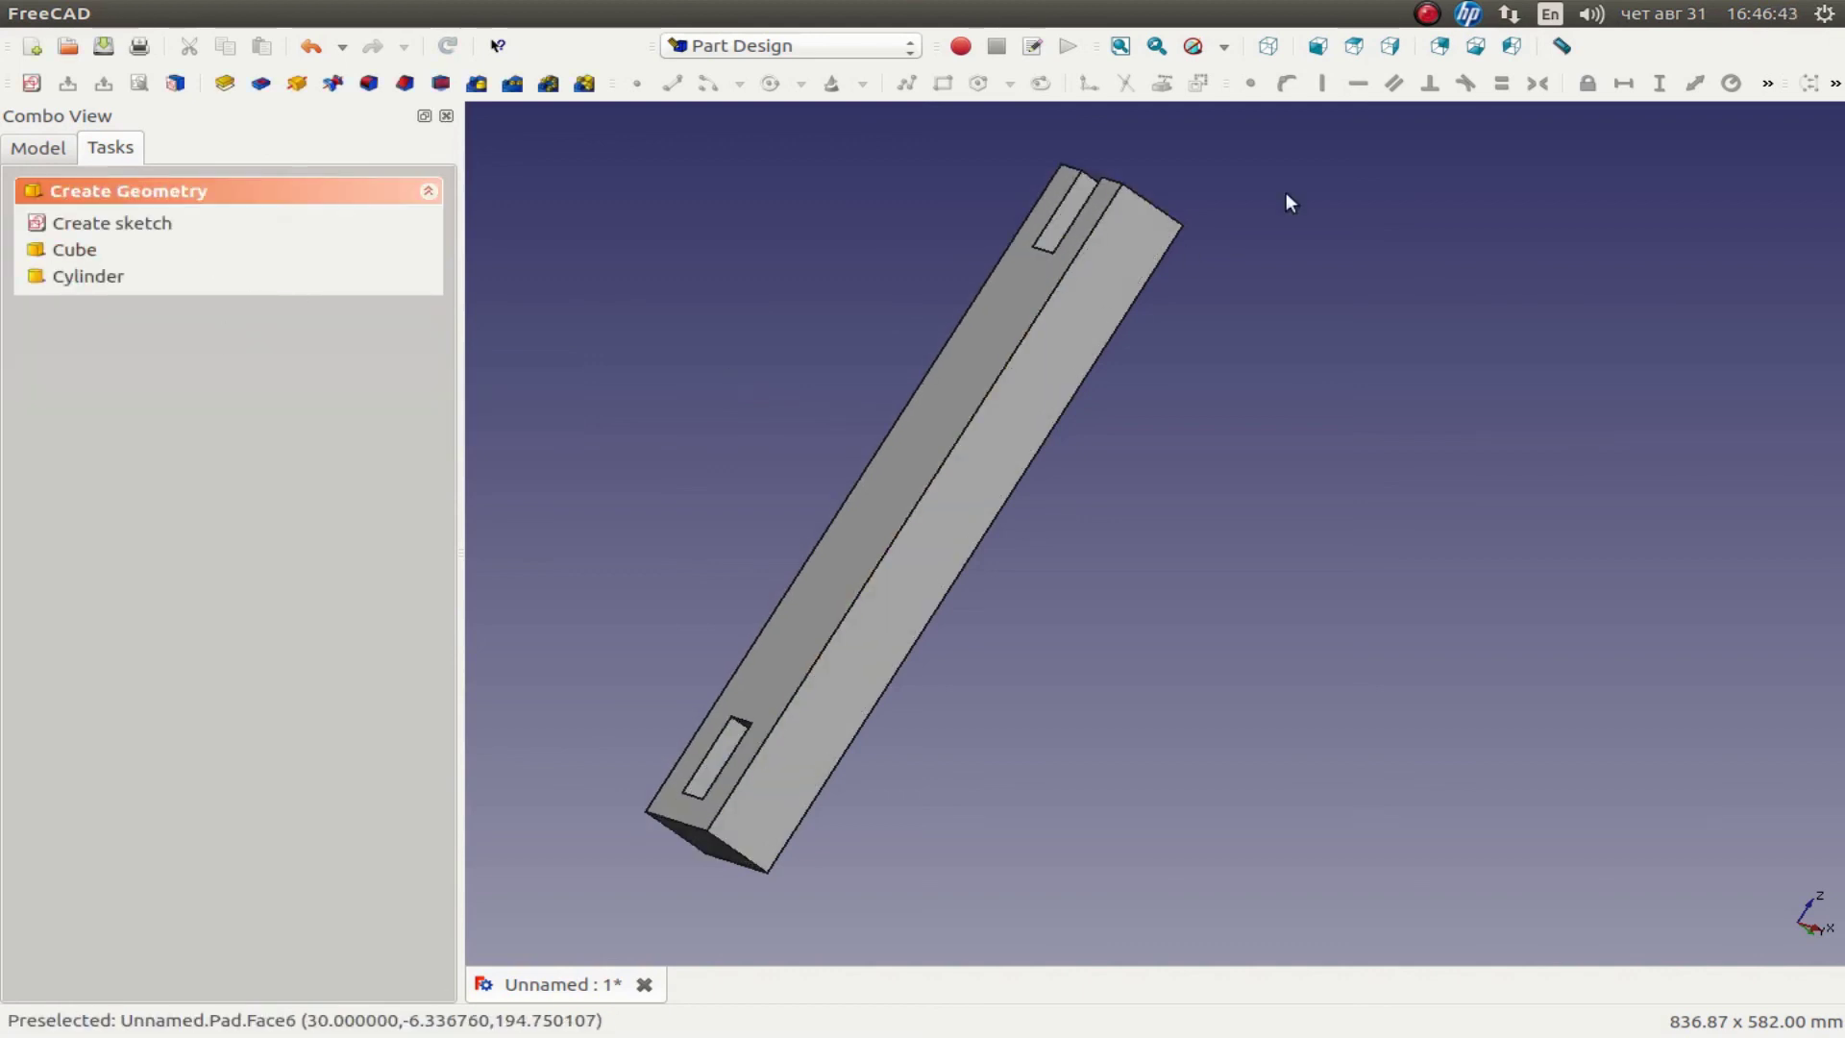
- Switch to the axonometric view and fit the whole bar in the viewport
{"action": "left_click", "coordinate": [1268, 45]}
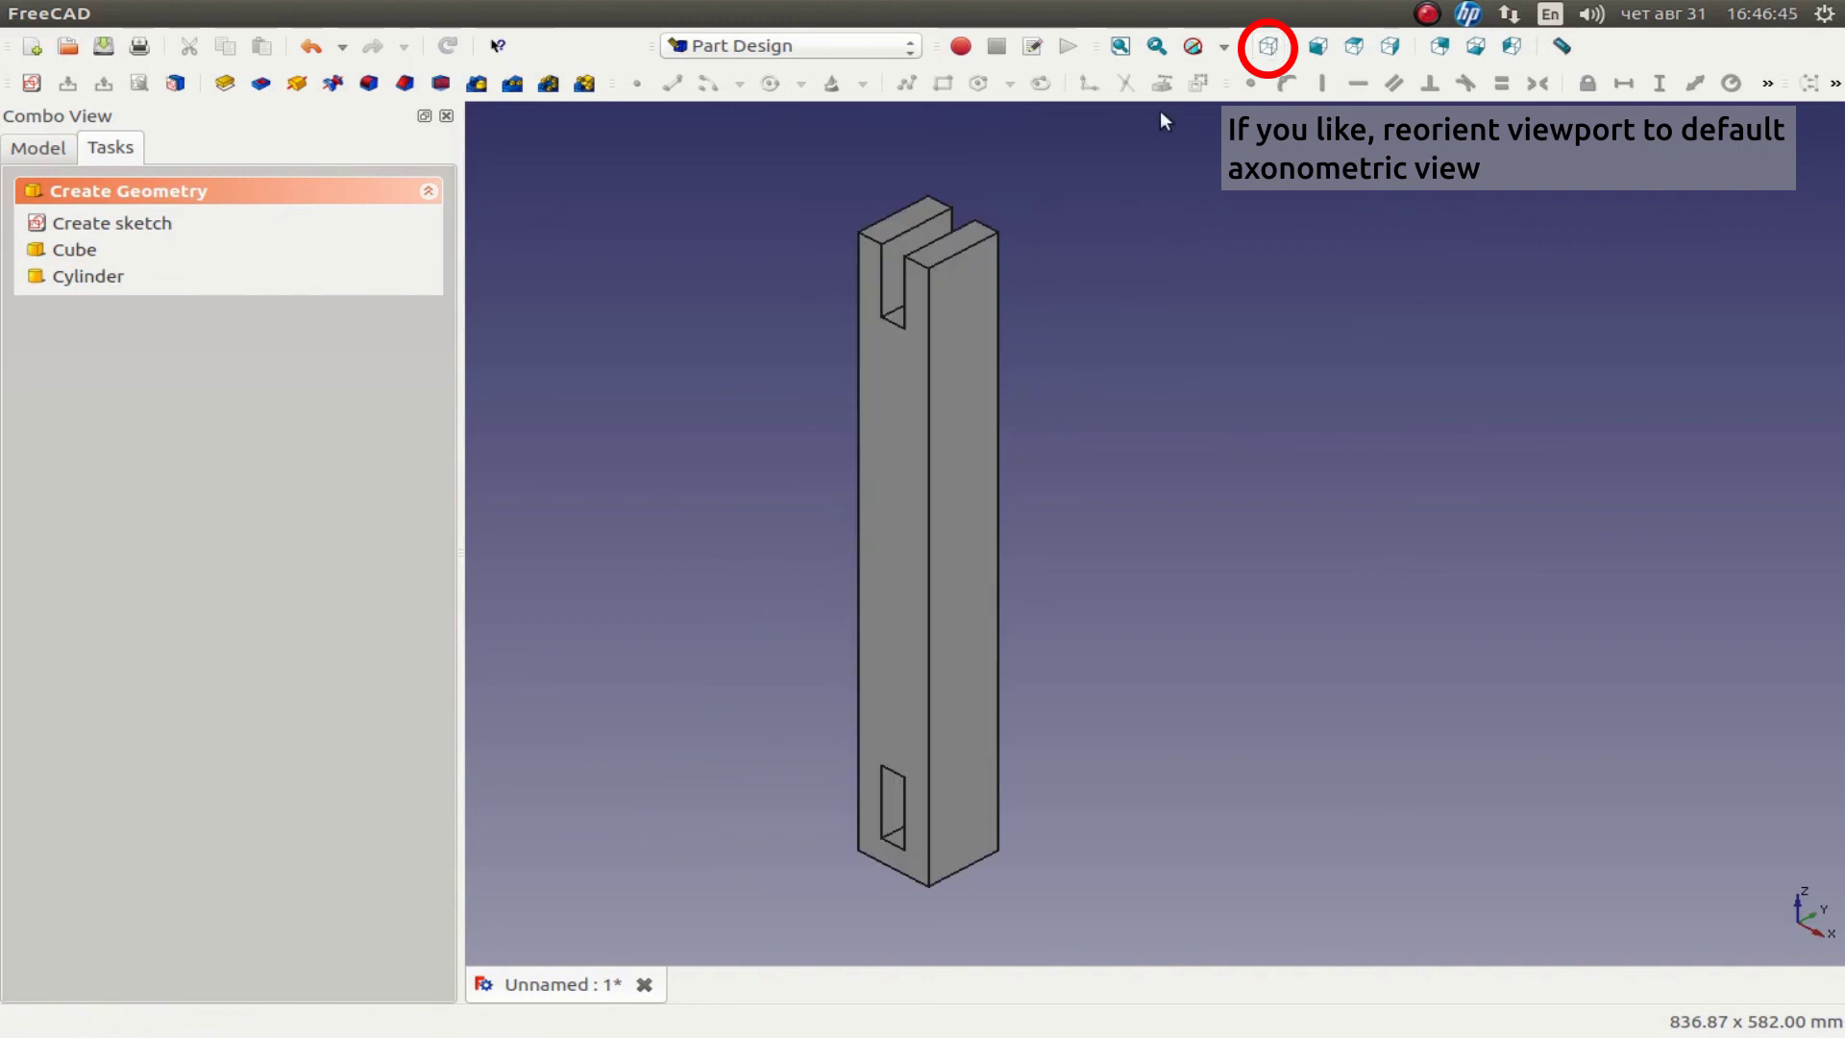
{"action": "left_click", "coordinate": [1121, 43]}
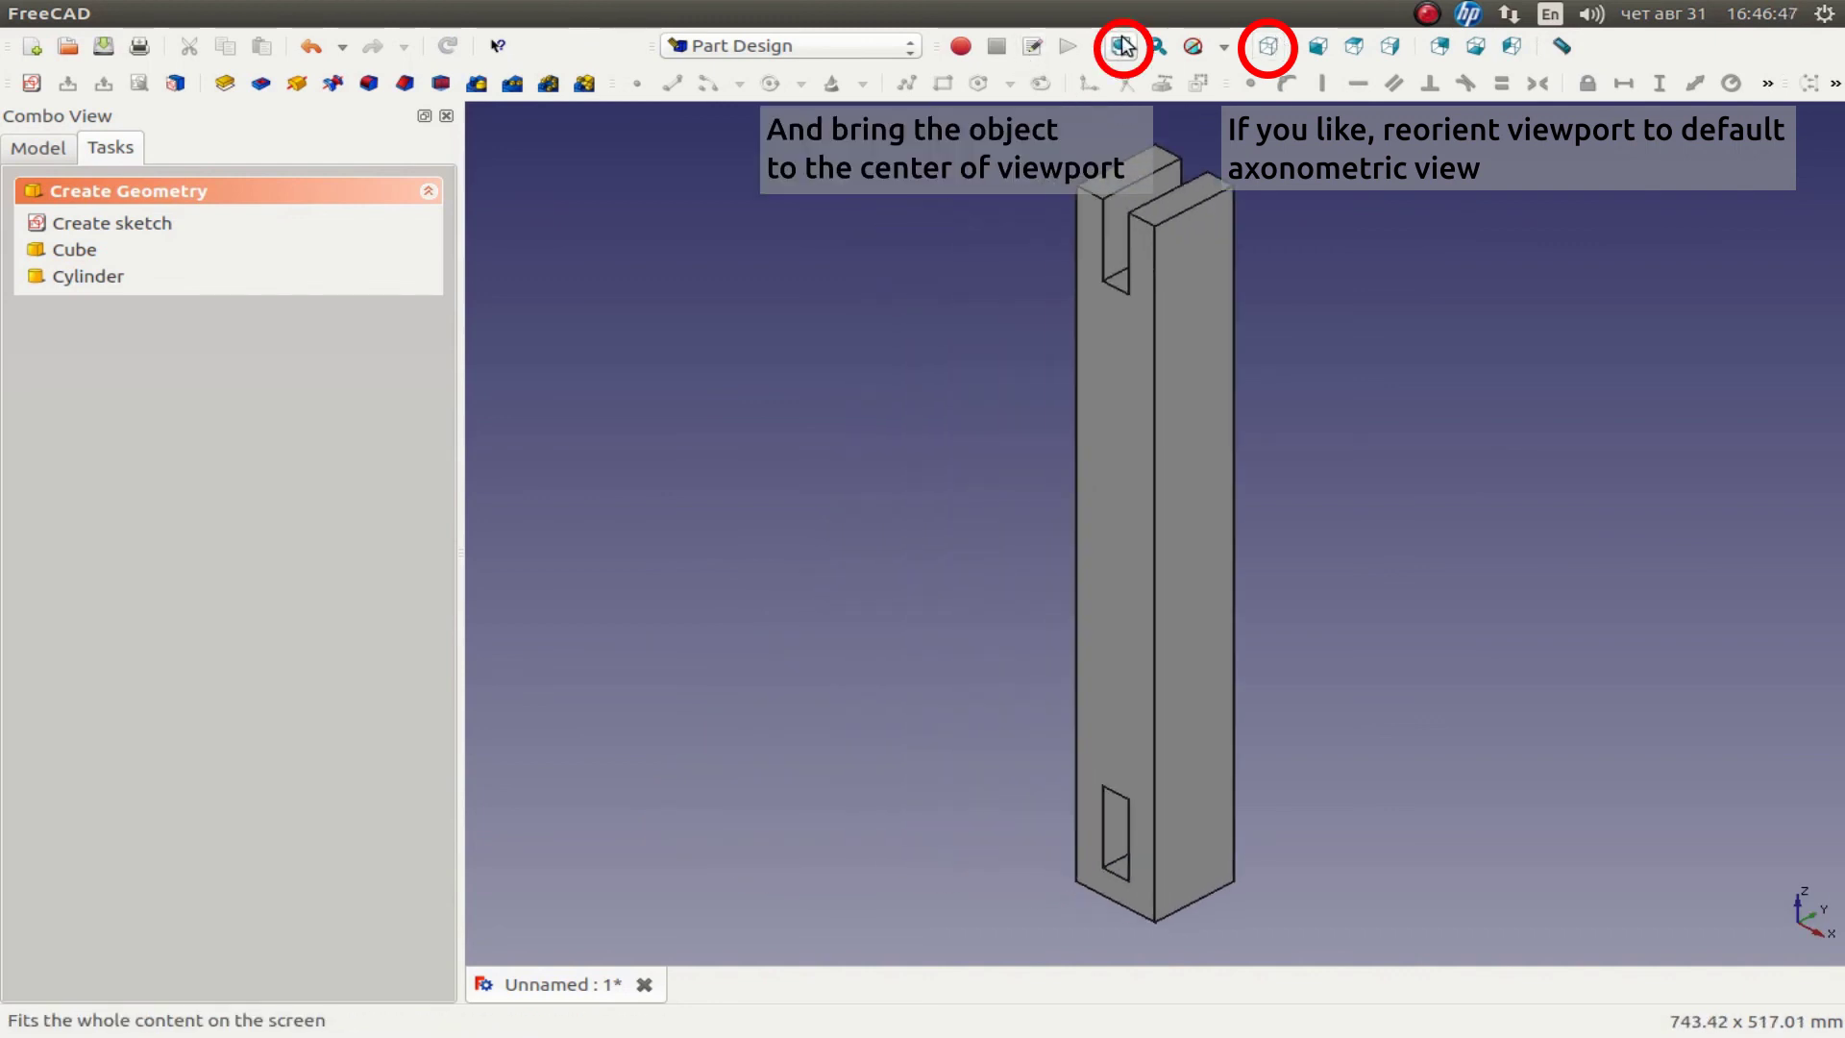